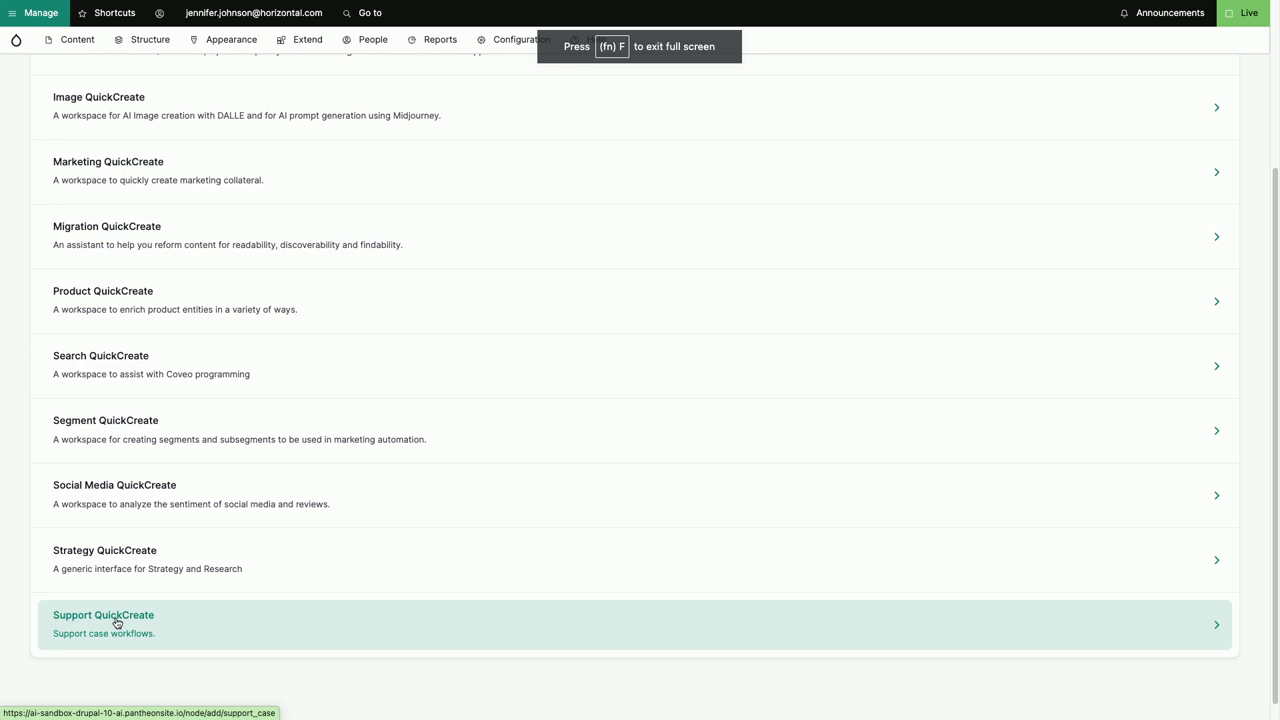
Start a new Support QuickCreate and enter the issue "A user does not know to find contacts in iPhone 13 Max".
{"action": "left_click", "coordinate": [125, 628]}
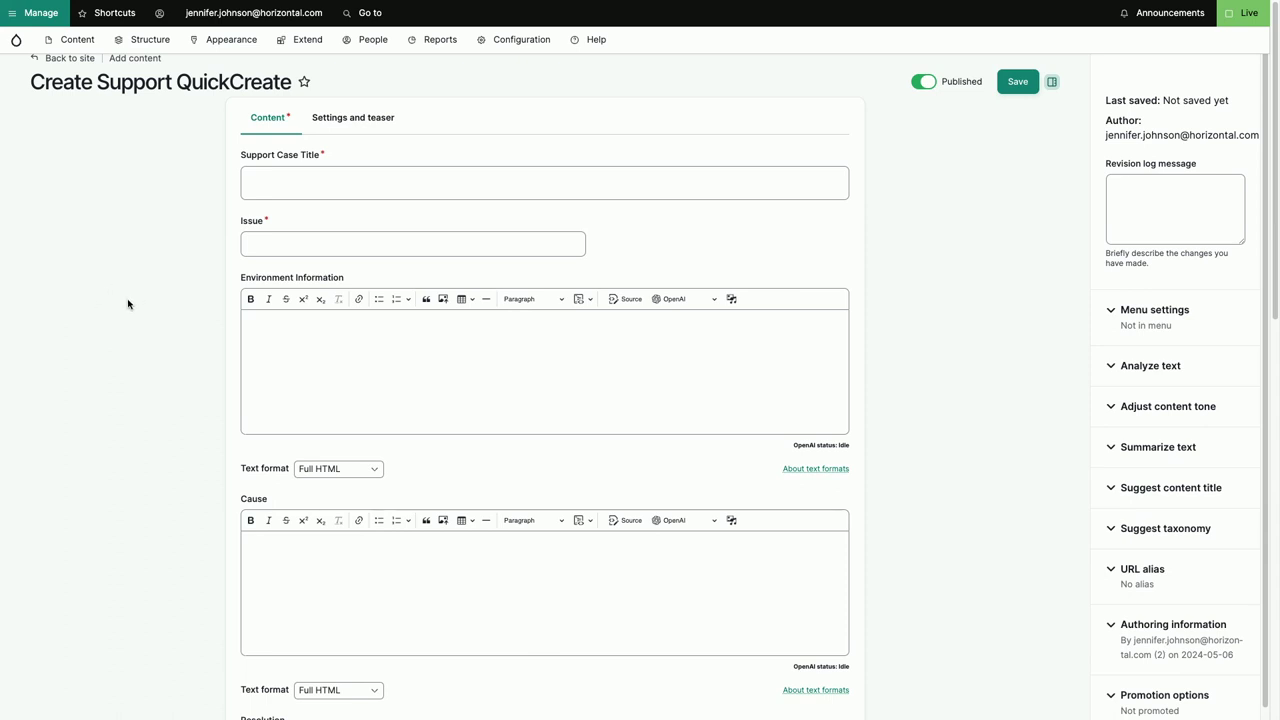
{"action": "left_click", "coordinate": [381, 183]}
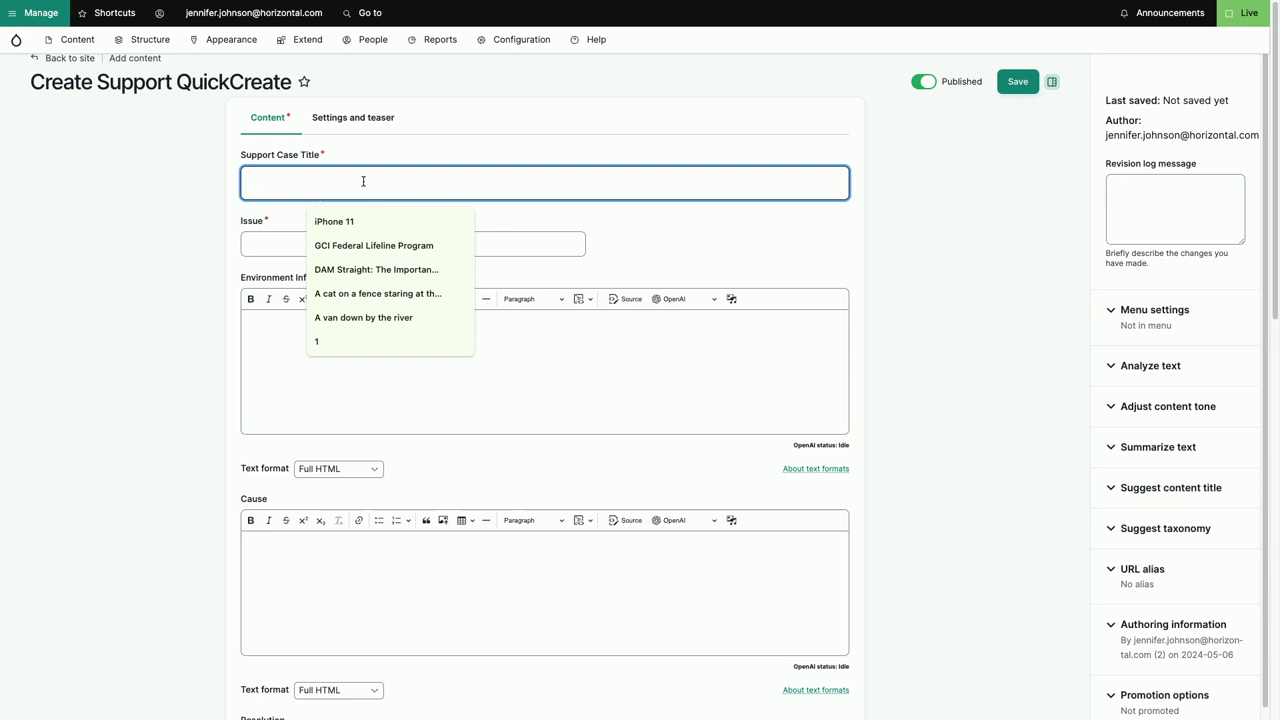
{"action": "left_click", "coordinate": [277, 237]}
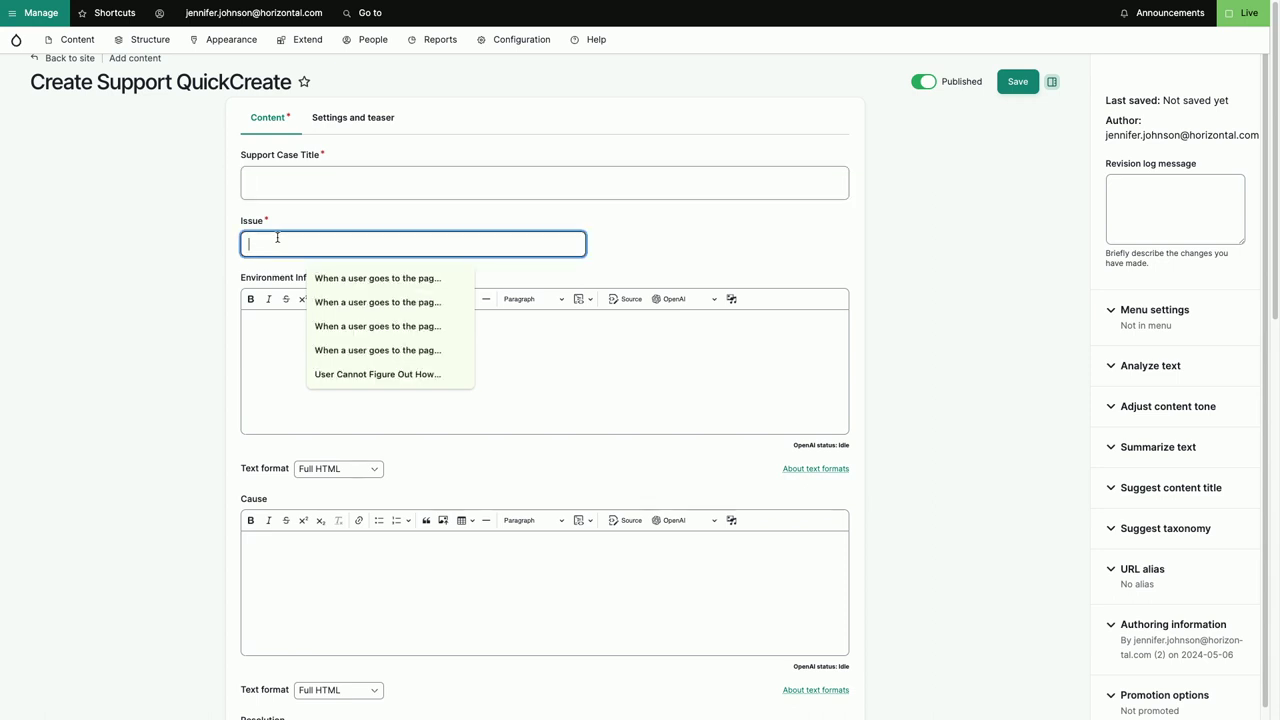
{"action": "type", "text": "A user does not know to "}
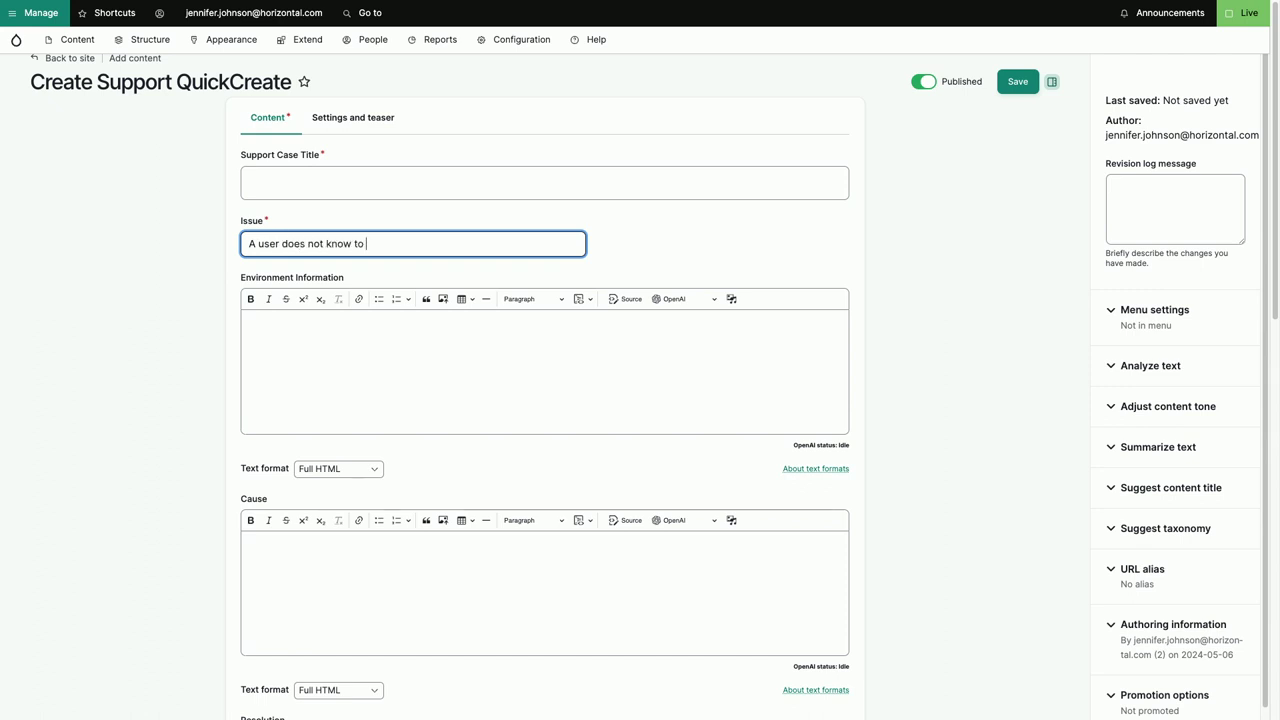
{"action": "type", "text": "find contactws in iPhone 13 Ma"}
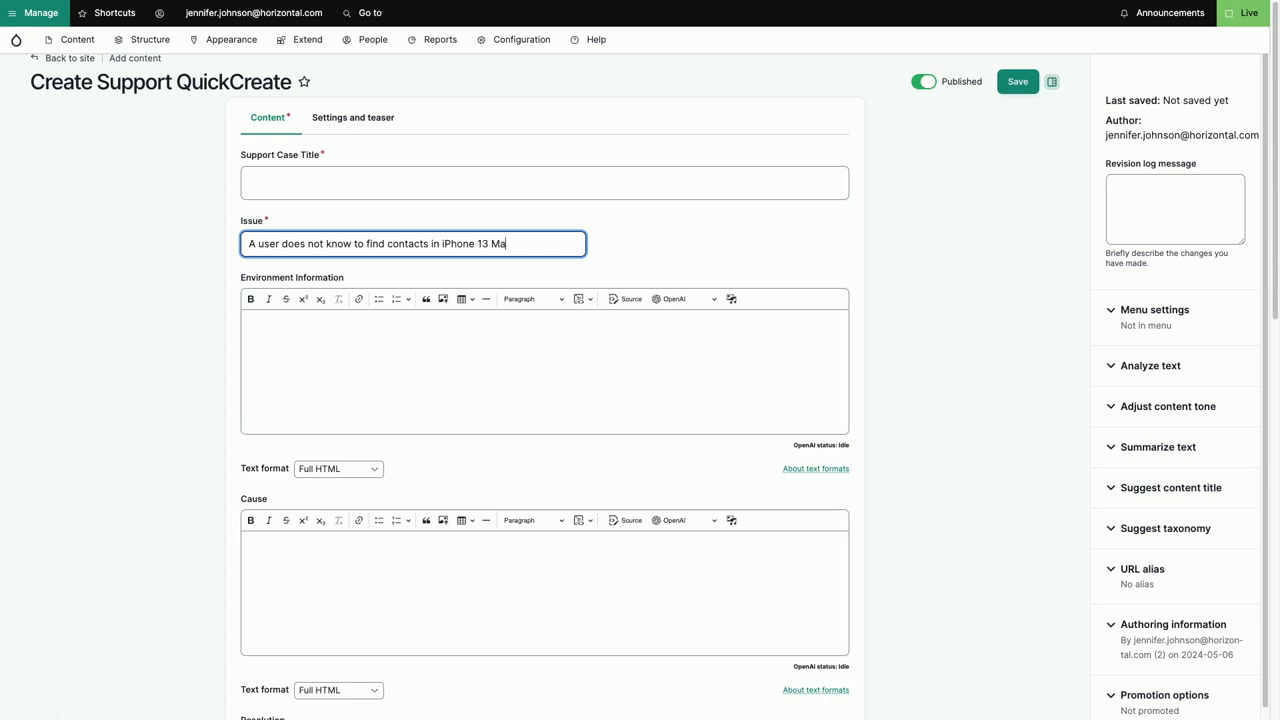
{"action": "type", "text": "x"}
Fill in the environment information with "IPhone 13 Max".
{"action": "left_click", "coordinate": [249, 324]}
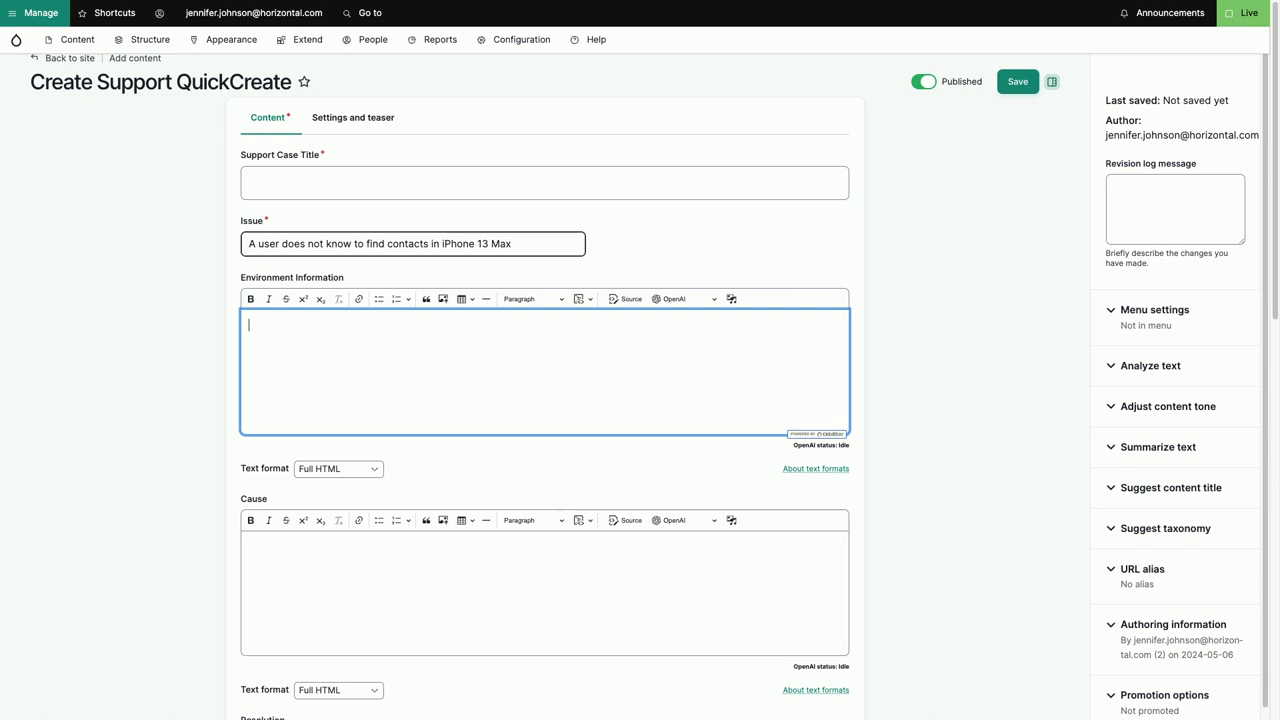
{"action": "type", "text": "Iph"}
{"action": "key", "text": "BackSpace"}
{"action": "type", "text": "Phgone"}
{"action": "key", "text": "BackSpace"}
{"action": "key", "text": "BackSpace"}
{"action": "key", "text": "BackSpace"}
{"action": "key", "text": "BackSpace"}
{"action": "key", "text": "BackSpace"}
{"action": "type", "text": "one 13"}
{"action": "key", "text": "BackSpace"}
{"action": "key", "text": "BackSpace"}
{"action": "type", "text": "13 Max"}
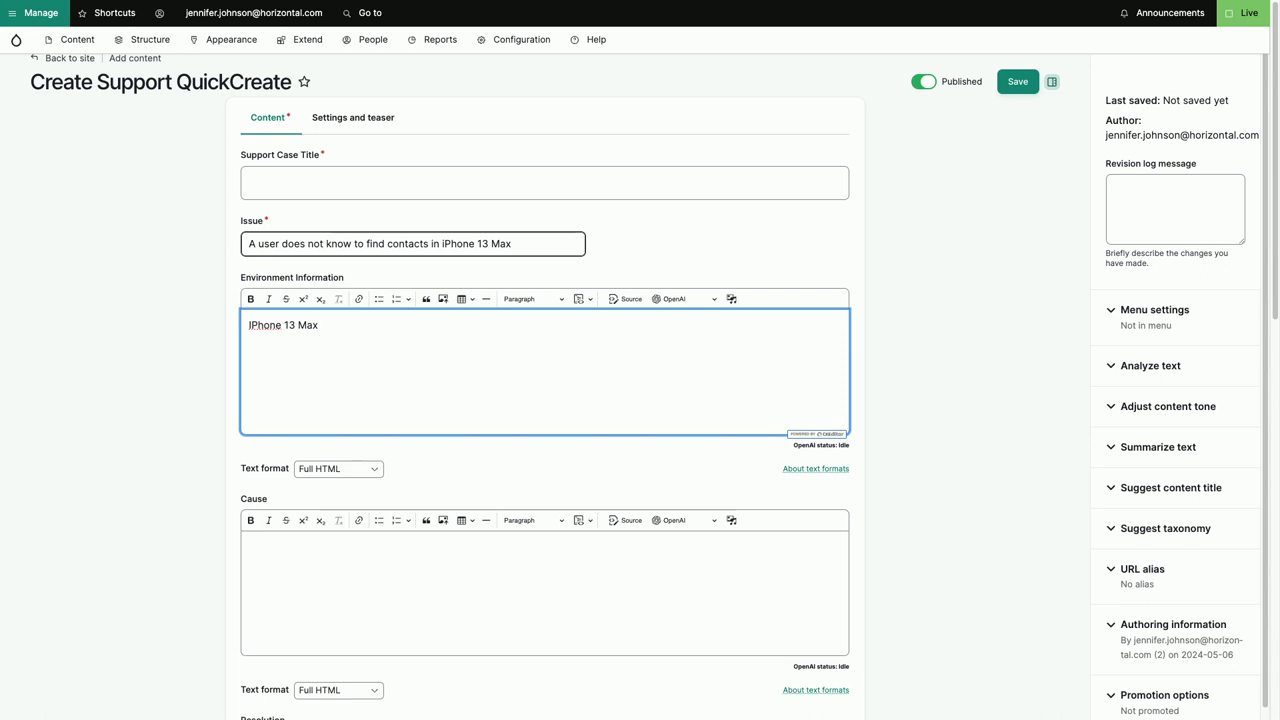
Enter "User error" as the cause and "Support article found to resolve case" as the resolution.
{"action": "scroll", "coordinate": [383, 557], "scroll_direction": "down", "scroll_amount": 1}
{"action": "left_click", "coordinate": [357, 546]}
{"action": "type", "text": "User error"}
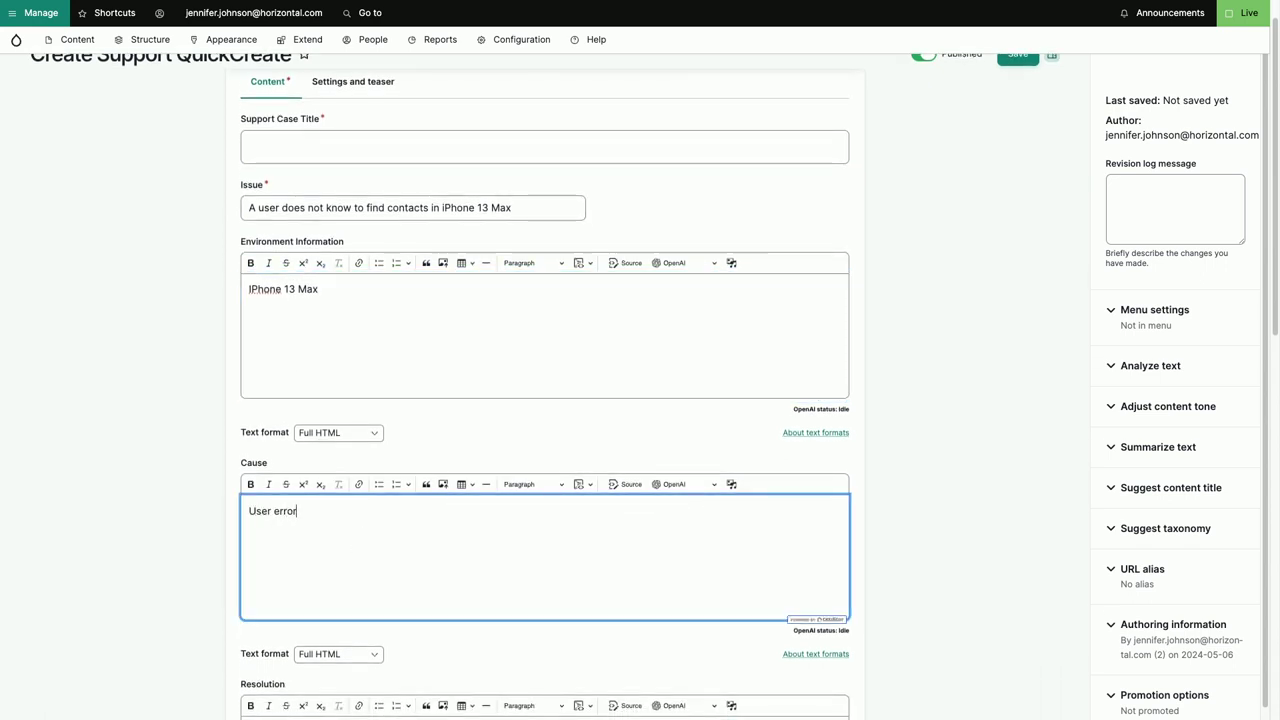
{"action": "scroll", "coordinate": [331, 569], "scroll_direction": "down", "scroll_amount": 2}
{"action": "left_click", "coordinate": [350, 545]}
{"action": "type", "text": "Support "}
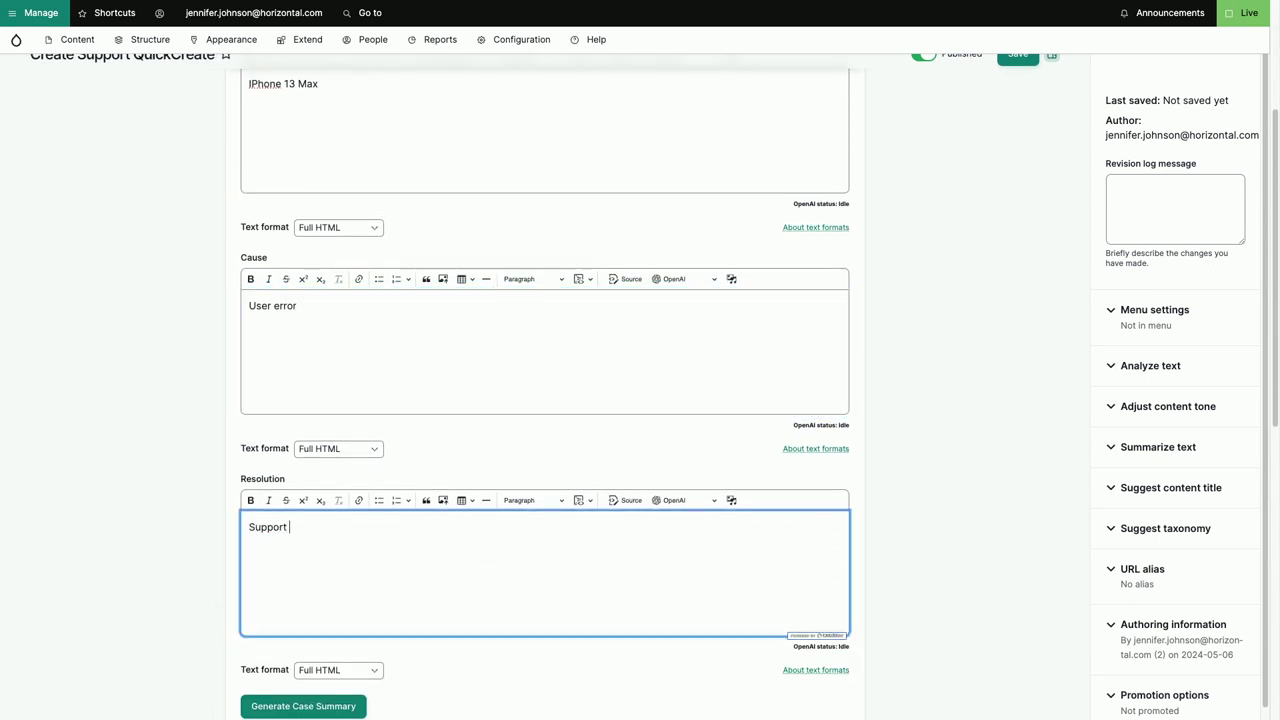
{"action": "type", "text": "article found to resolve "}
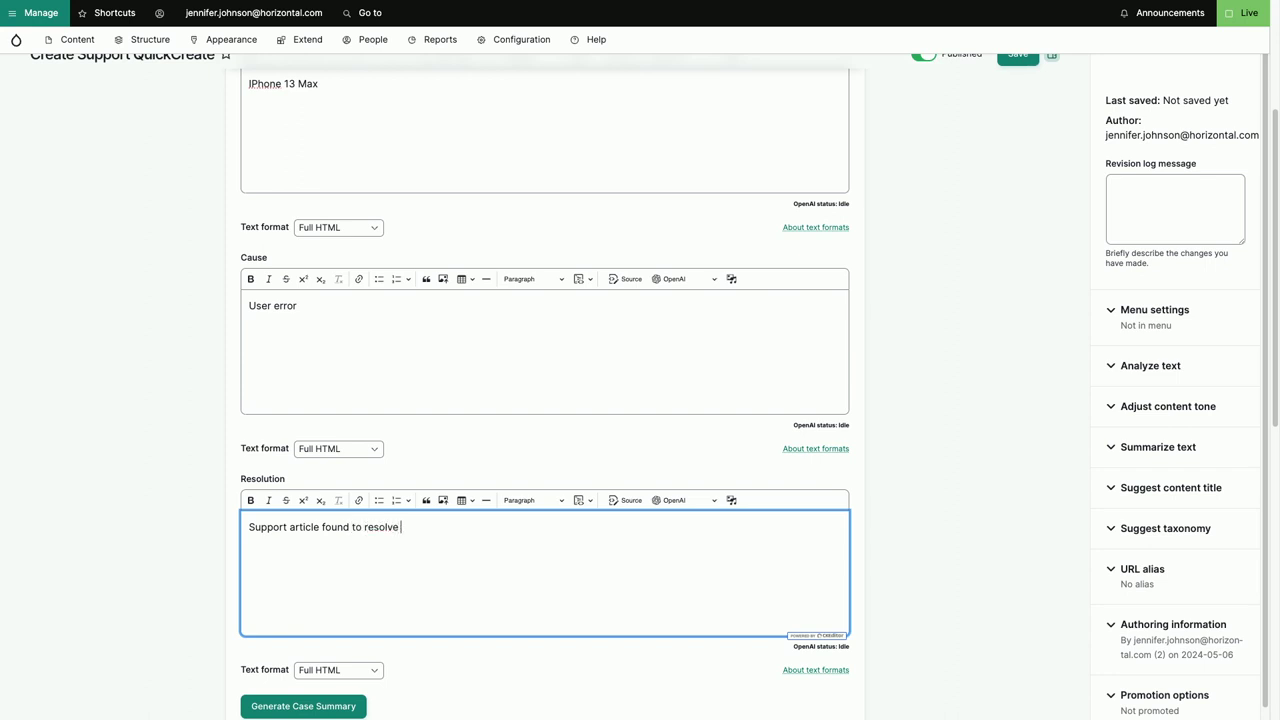
{"action": "type", "text": "case"}
Generate the case summary from the entered details and review its closing paragraph.
{"action": "scroll", "coordinate": [123, 400], "scroll_direction": "down", "scroll_amount": 5}
{"action": "left_click", "coordinate": [311, 434]}
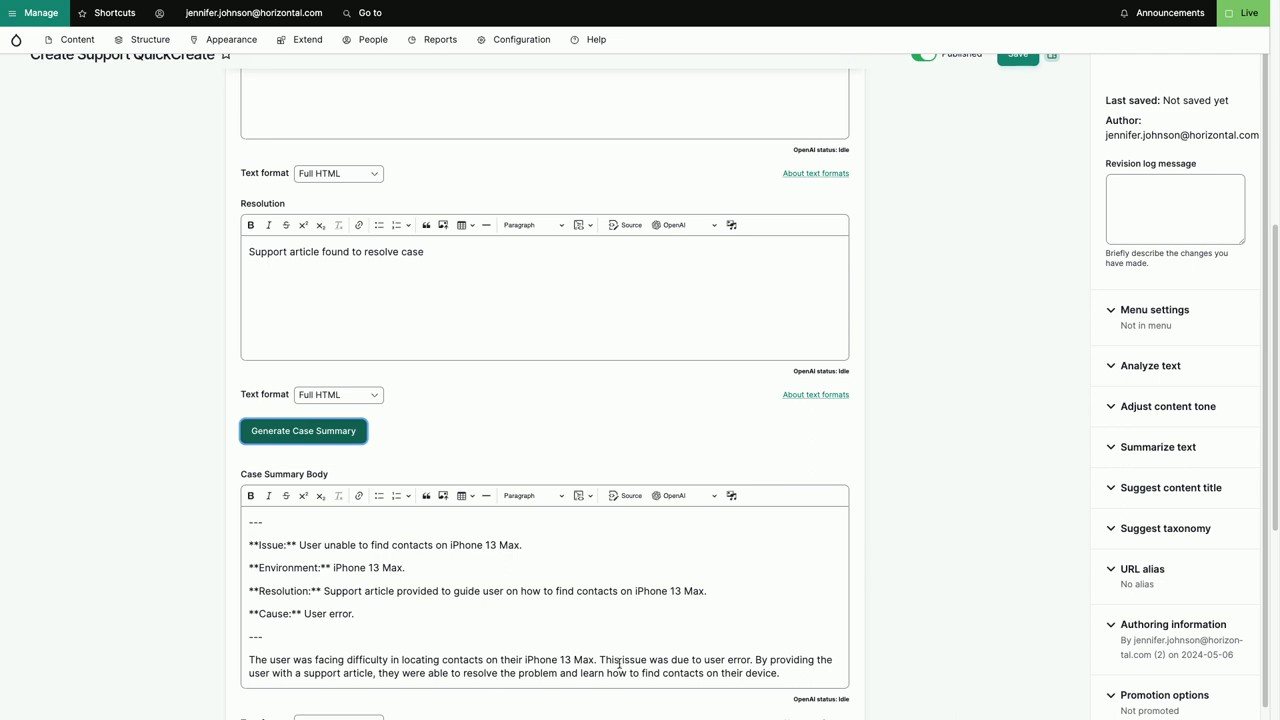
{"action": "left_click_drag", "start_coordinate": [790, 676], "coordinate": [273, 634]}
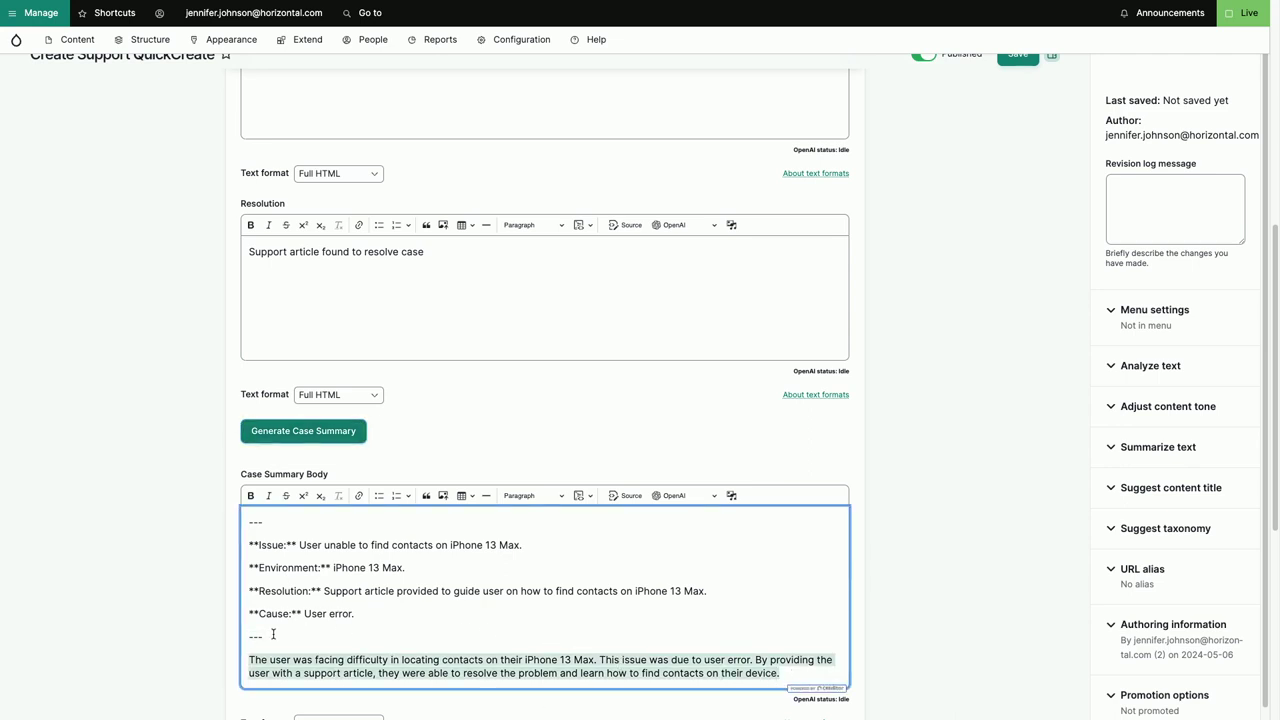
{"action": "left_click", "coordinate": [511, 584]}
{"action": "scroll", "coordinate": [511, 584], "scroll_direction": "up", "scroll_amount": 2}
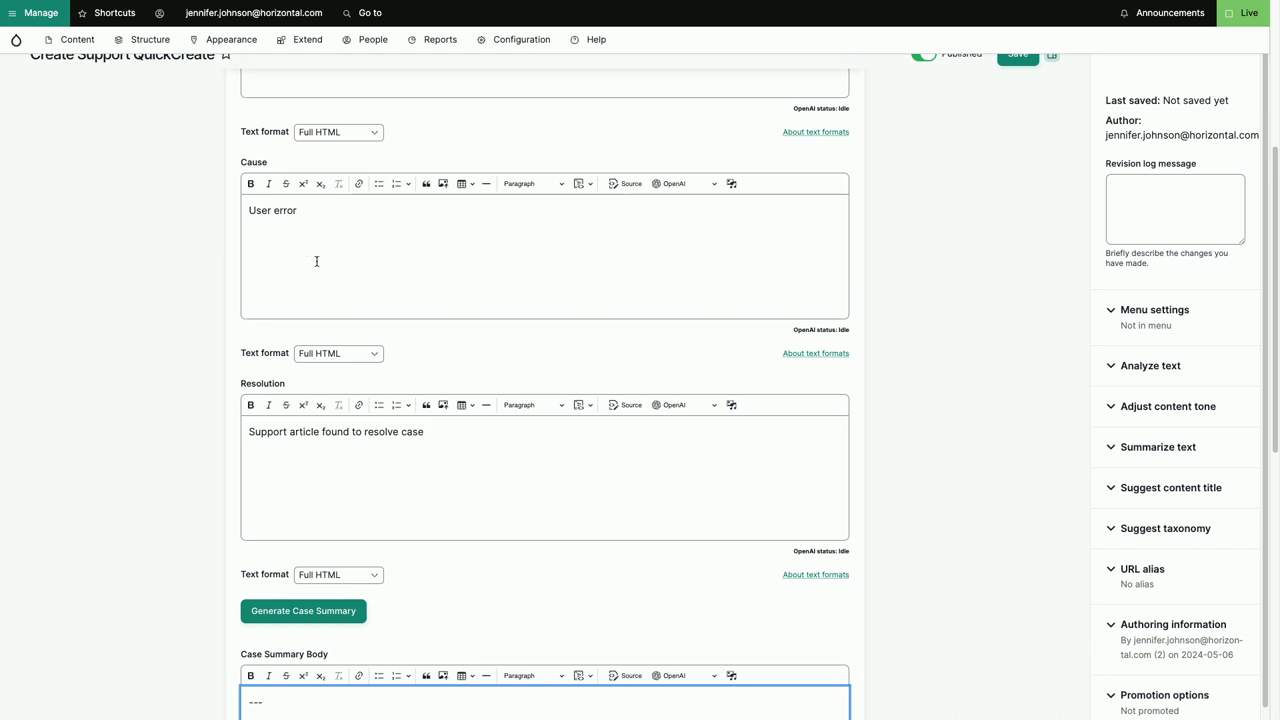
{"action": "scroll", "coordinate": [140, 86], "scroll_direction": "up", "scroll_amount": 1}
Start a new Call Center QuickCreate with the article topic "User Cannot Organize Contacts in iPhone 13 Max".
{"action": "mouse_move", "coordinate": [60, 48]}
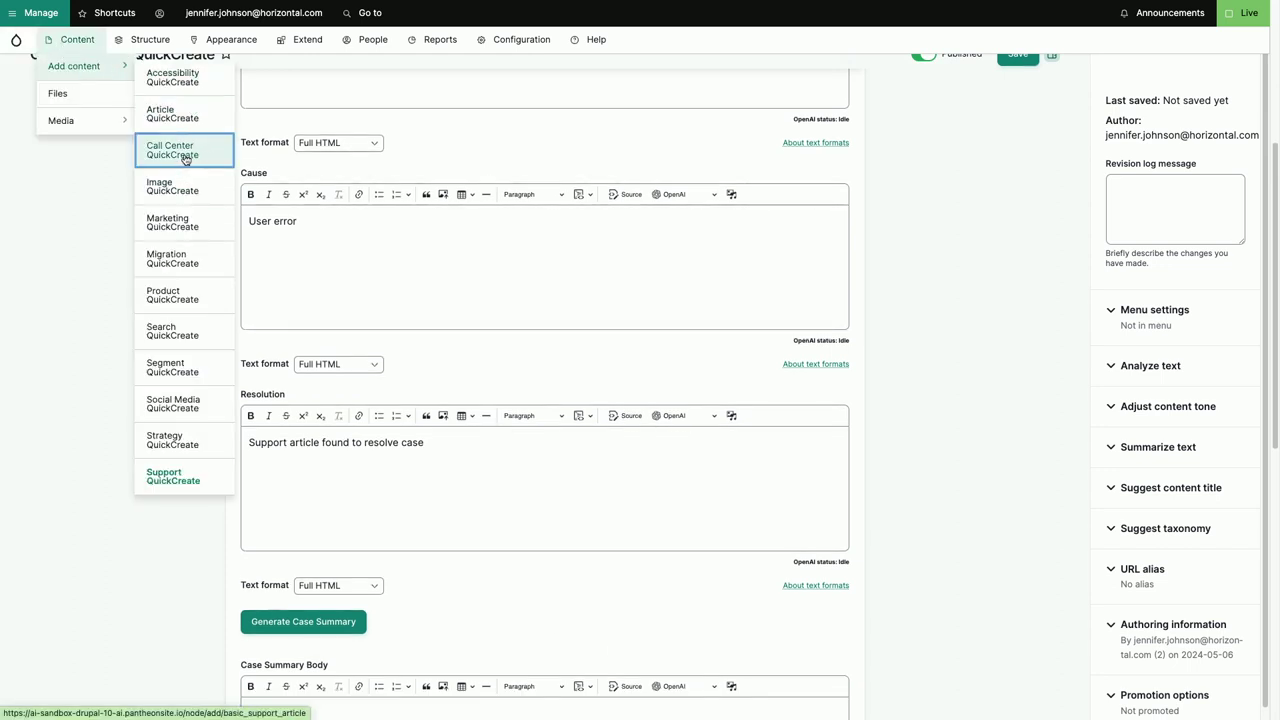
{"action": "left_click", "coordinate": [184, 159]}
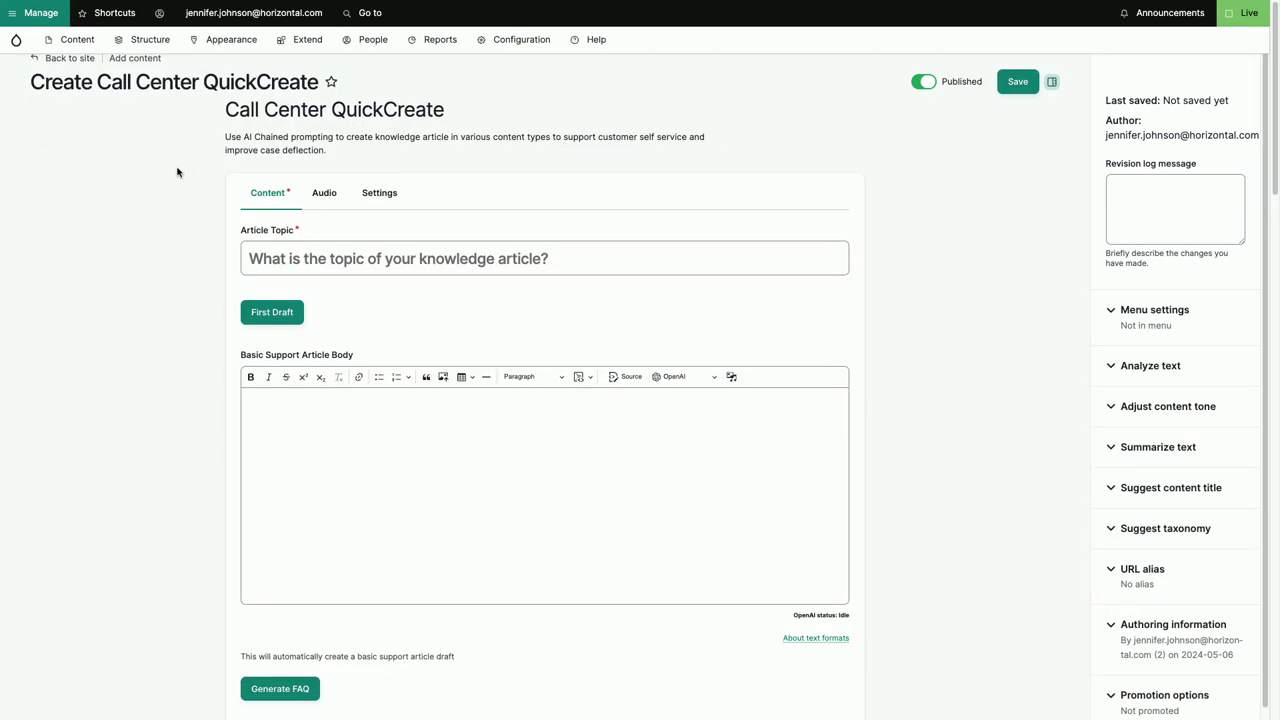
{"action": "left_click", "coordinate": [370, 262]}
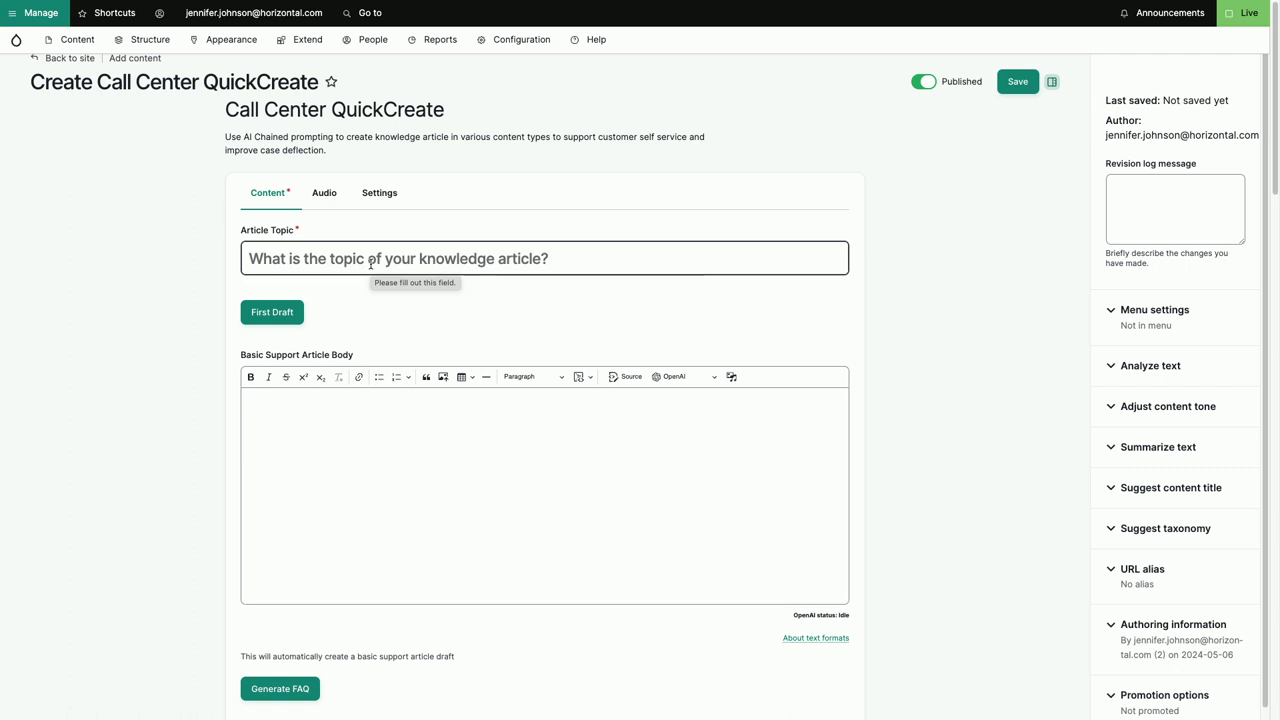
{"action": "left_click", "coordinate": [323, 246]}
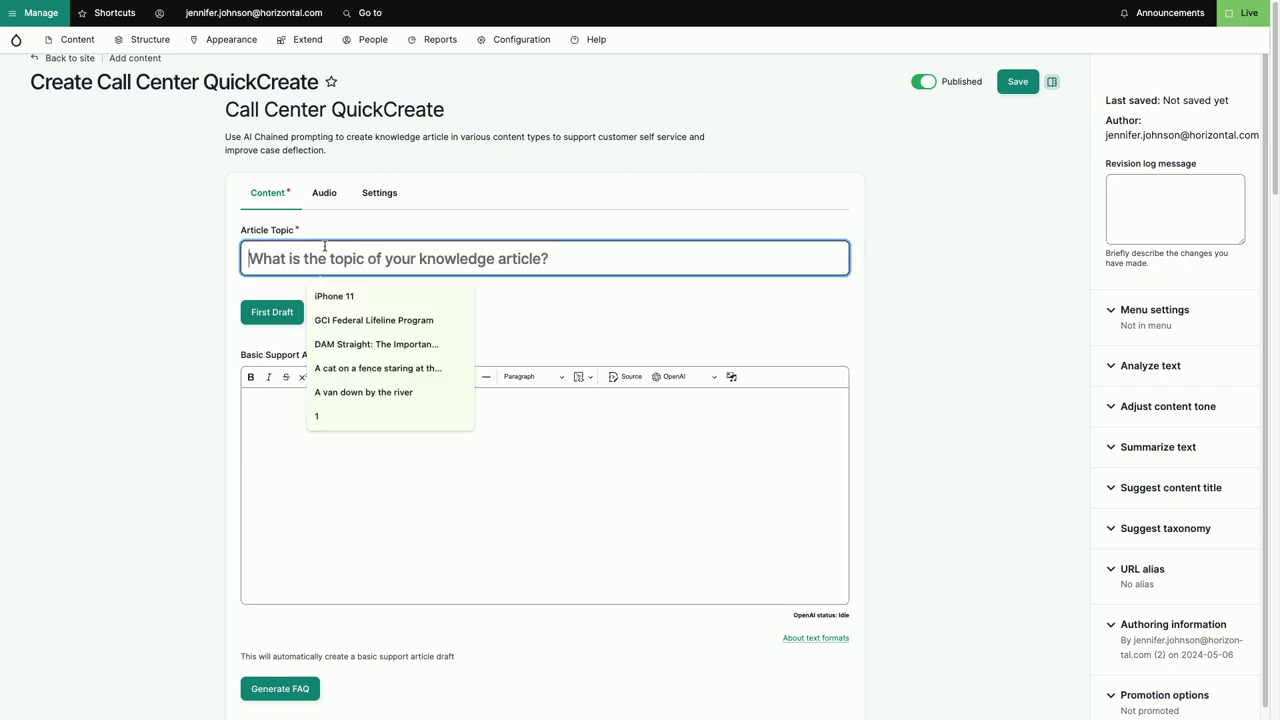
{"action": "type", "text": "Use"}
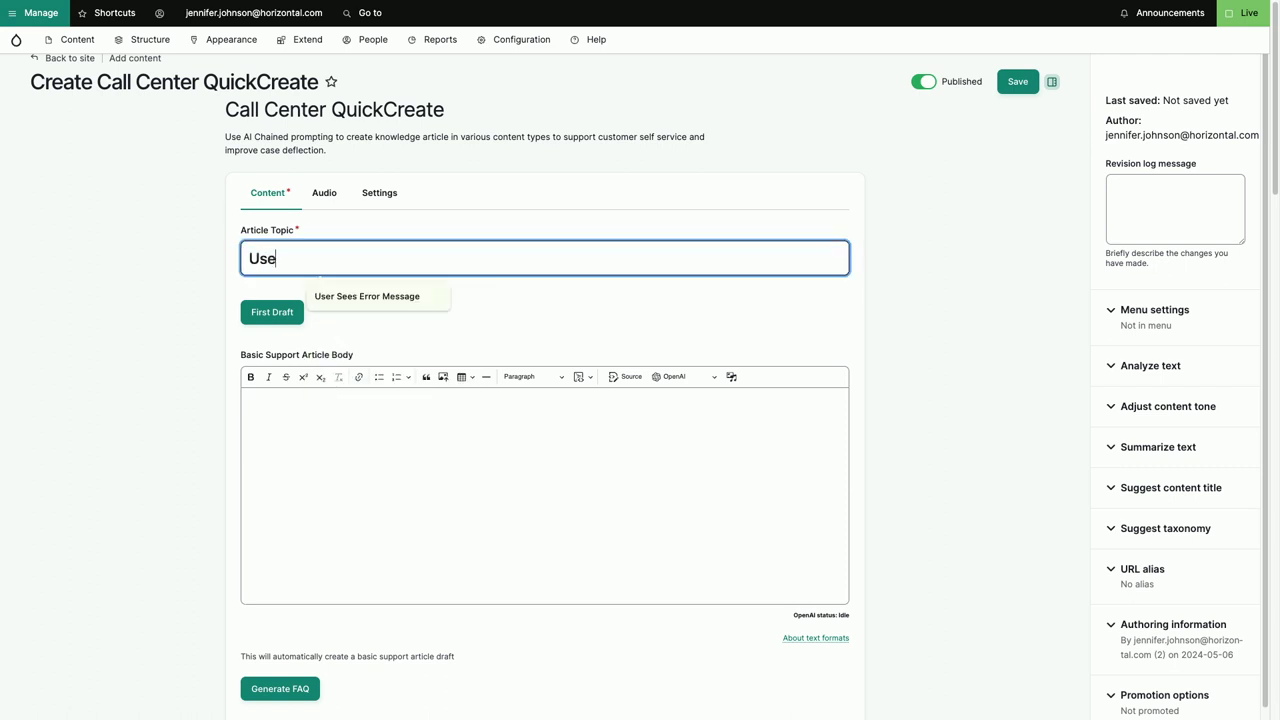
{"action": "type", "text": "r Cannot Orbg"}
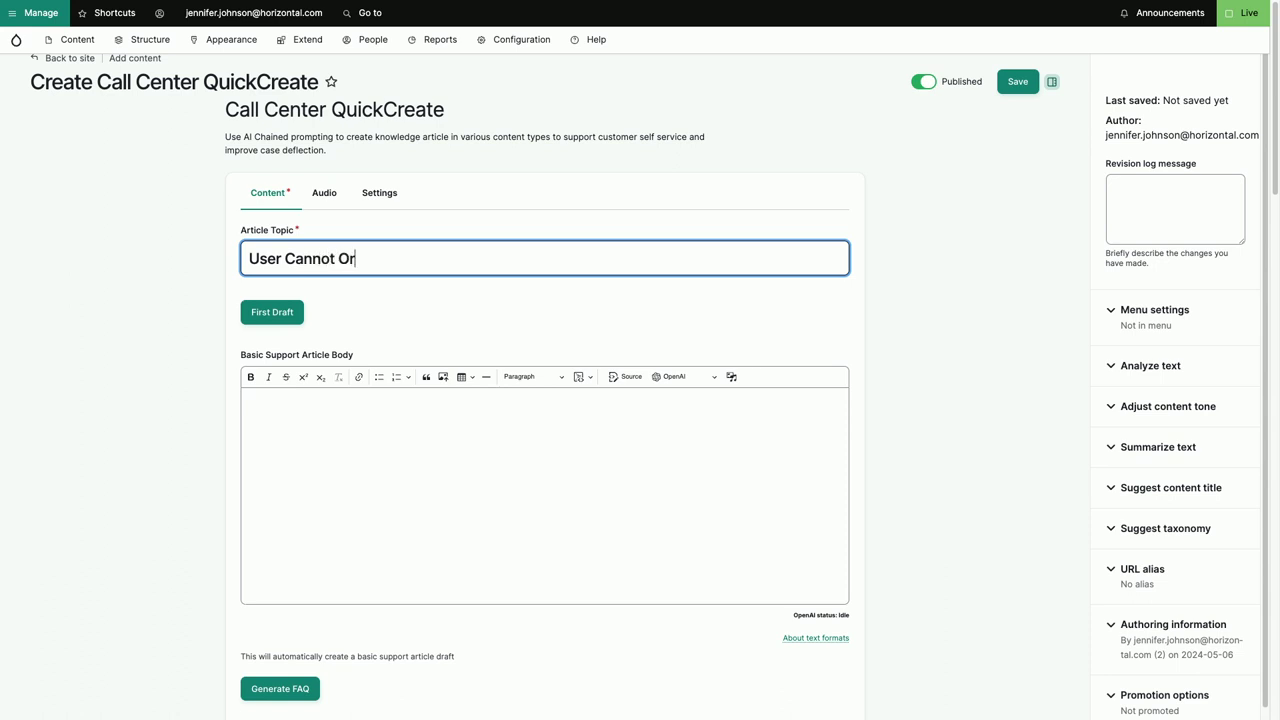
{"action": "key", "text": "BackSpace"}
{"action": "key", "text": "BackSpace"}
{"action": "type", "text": "ganize Conya"}
{"action": "key", "text": "BackSpace"}
{"action": "key", "text": "BackSpace"}
{"action": "type", "text": "tacts "}
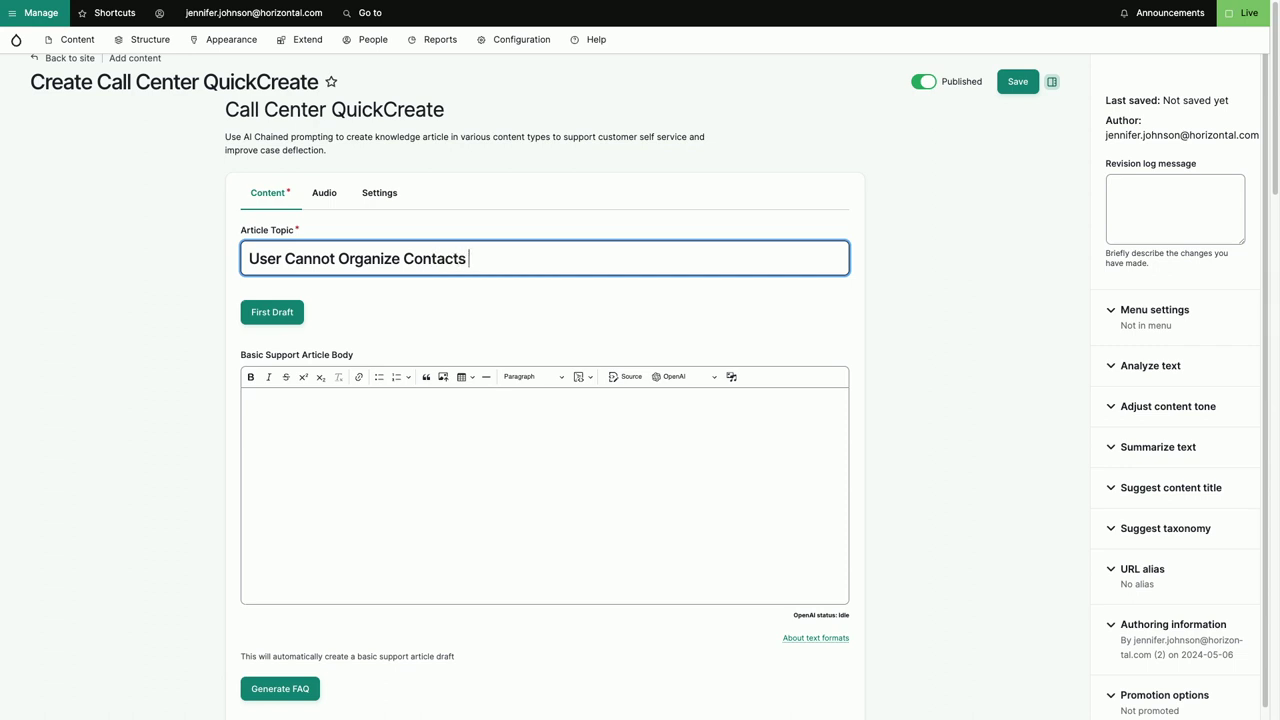
{"action": "type", "text": "in iPhone 13 Max"}
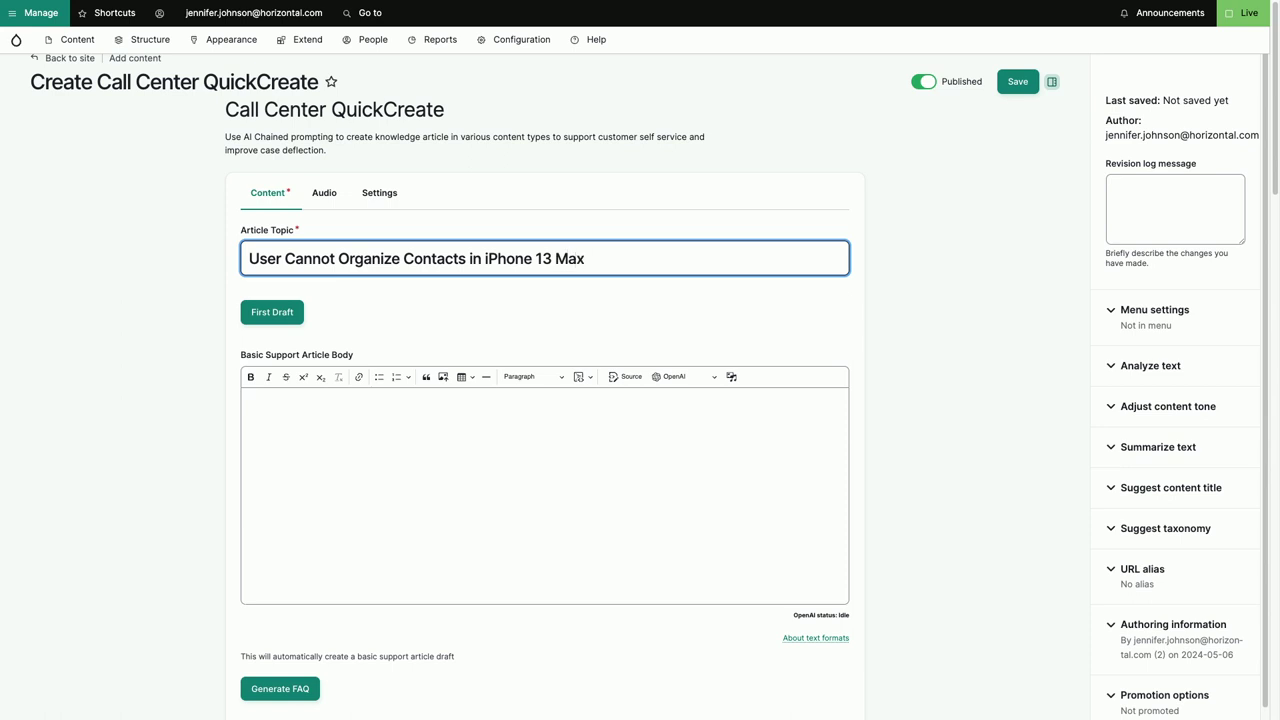
Generate the first draft of the basic support article from the topic and read through it.
{"action": "left_click", "coordinate": [277, 314]}
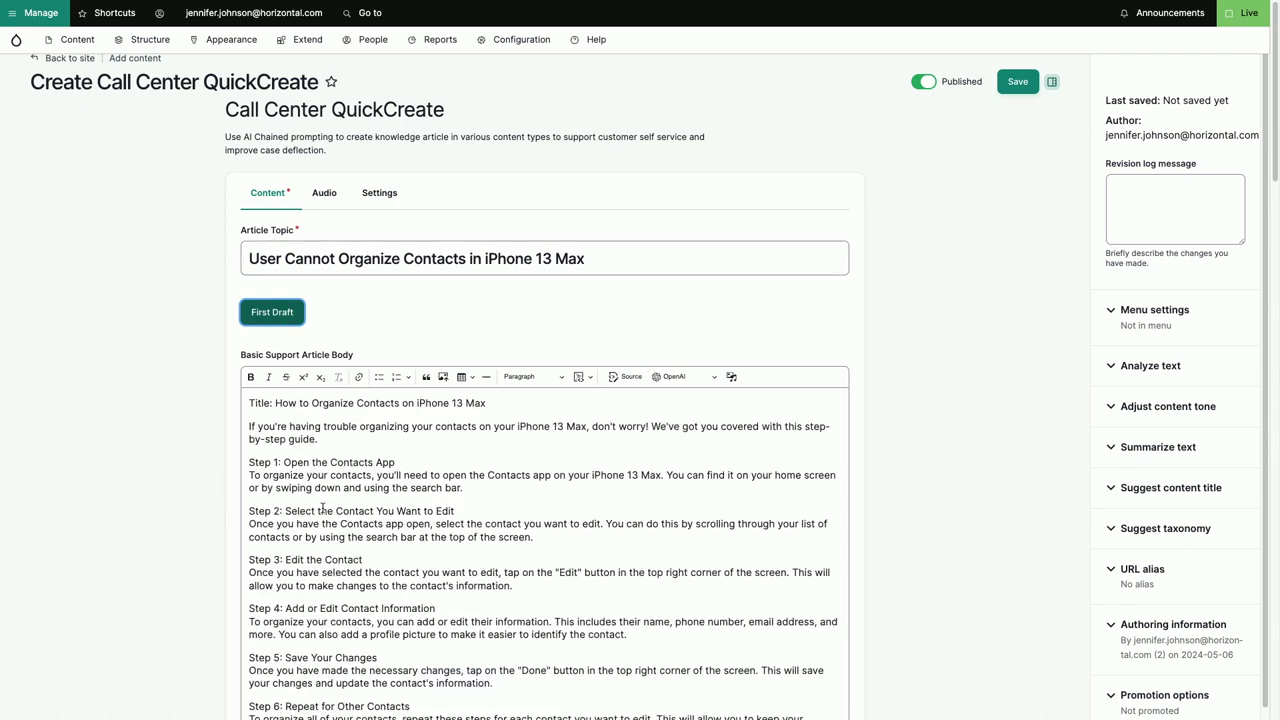
{"action": "scroll", "coordinate": [400, 455], "scroll_direction": "down", "scroll_amount": 3}
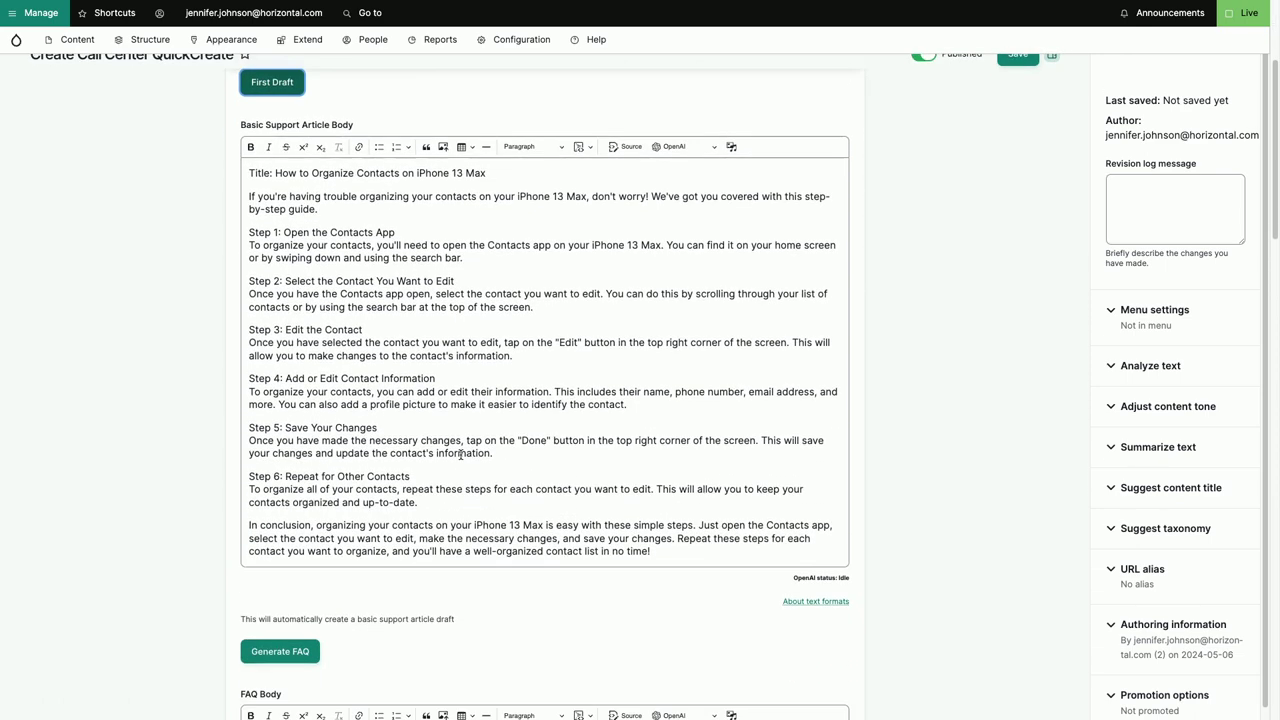
{"action": "scroll", "coordinate": [460, 455], "scroll_direction": "up", "scroll_amount": 3}
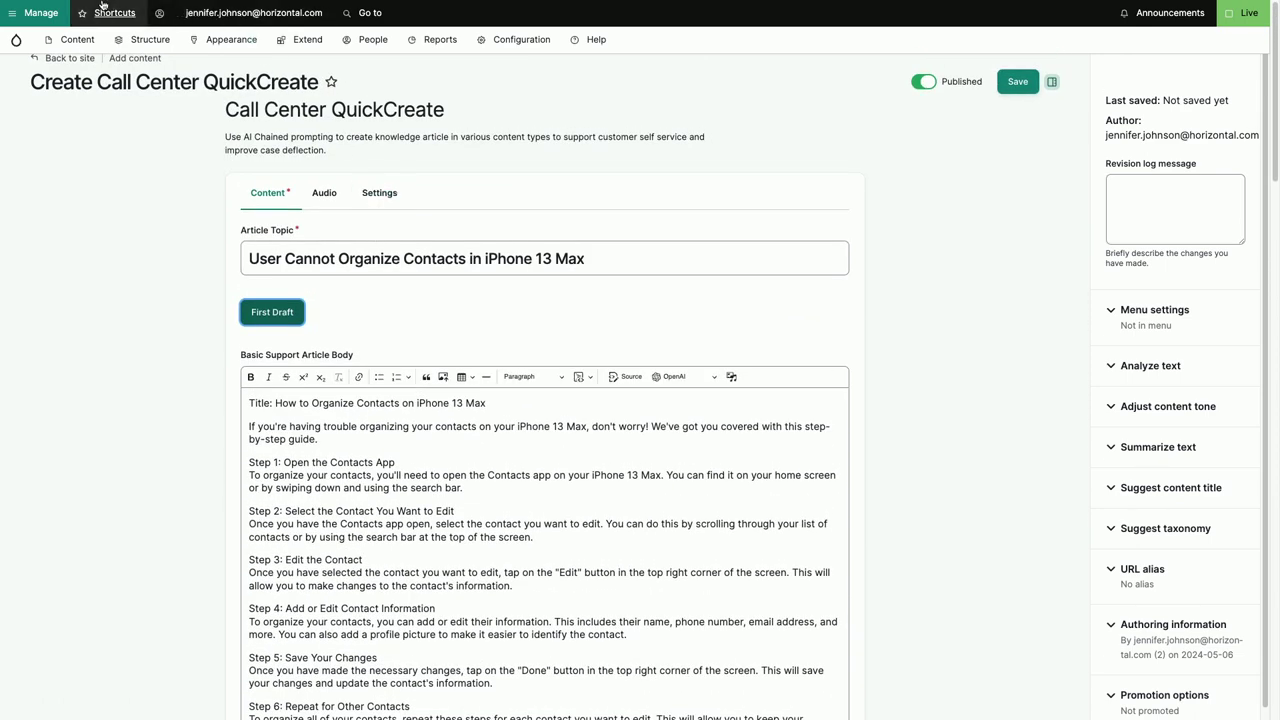
Leave full screen, switch to the Augmentors page and open the Basic Article First Draft augmentor for editing.
{"action": "mouse_move", "coordinate": [93, 15]}
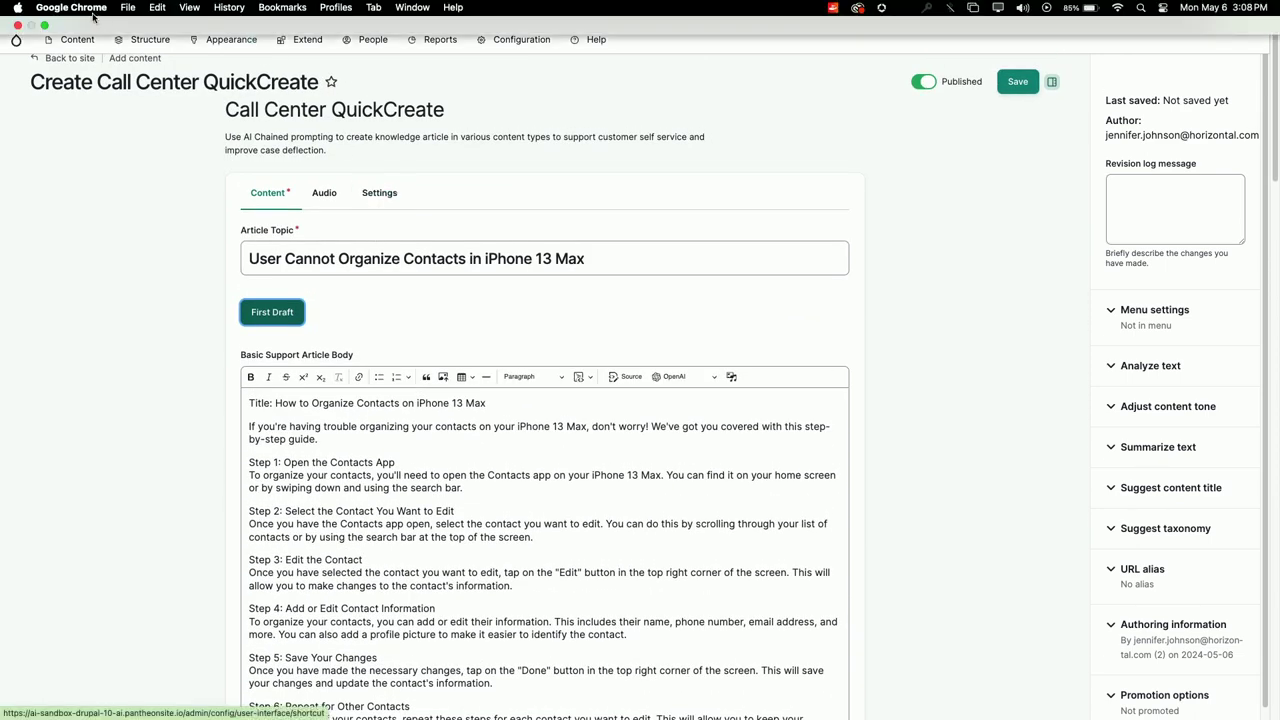
{"action": "left_click", "coordinate": [44, 27]}
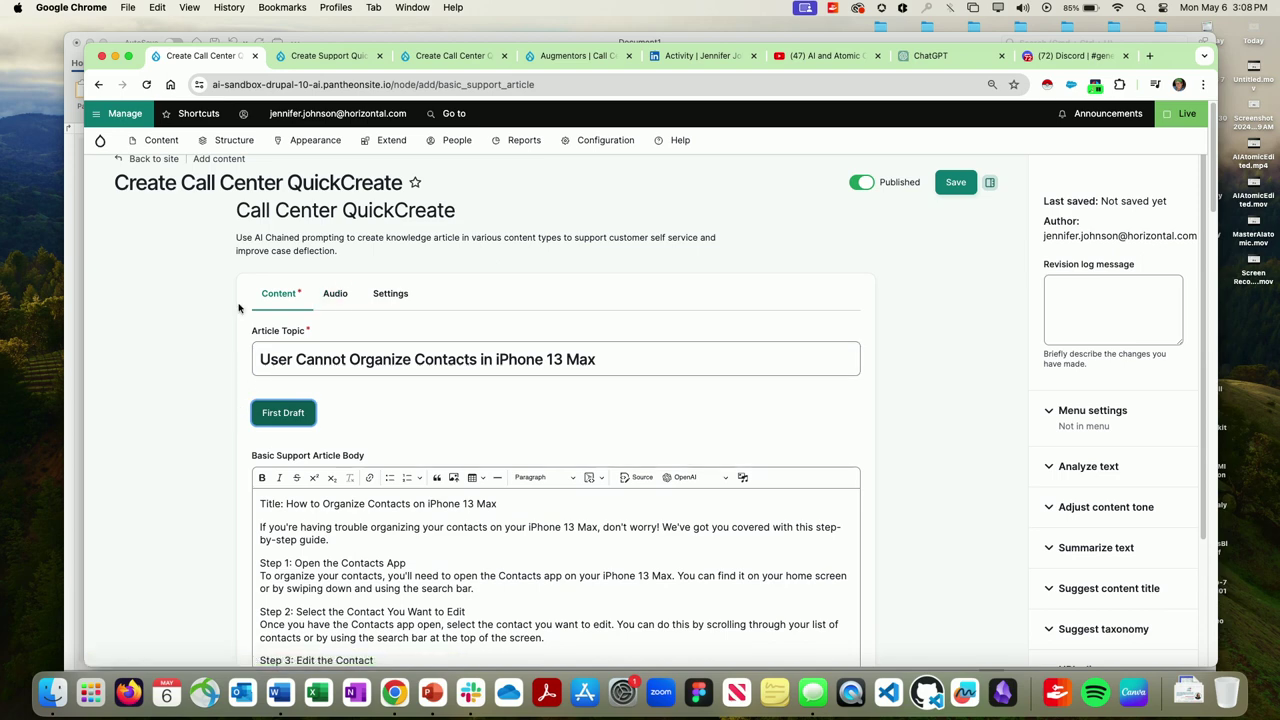
{"action": "scroll", "coordinate": [250, 330], "scroll_direction": "down", "scroll_amount": 3}
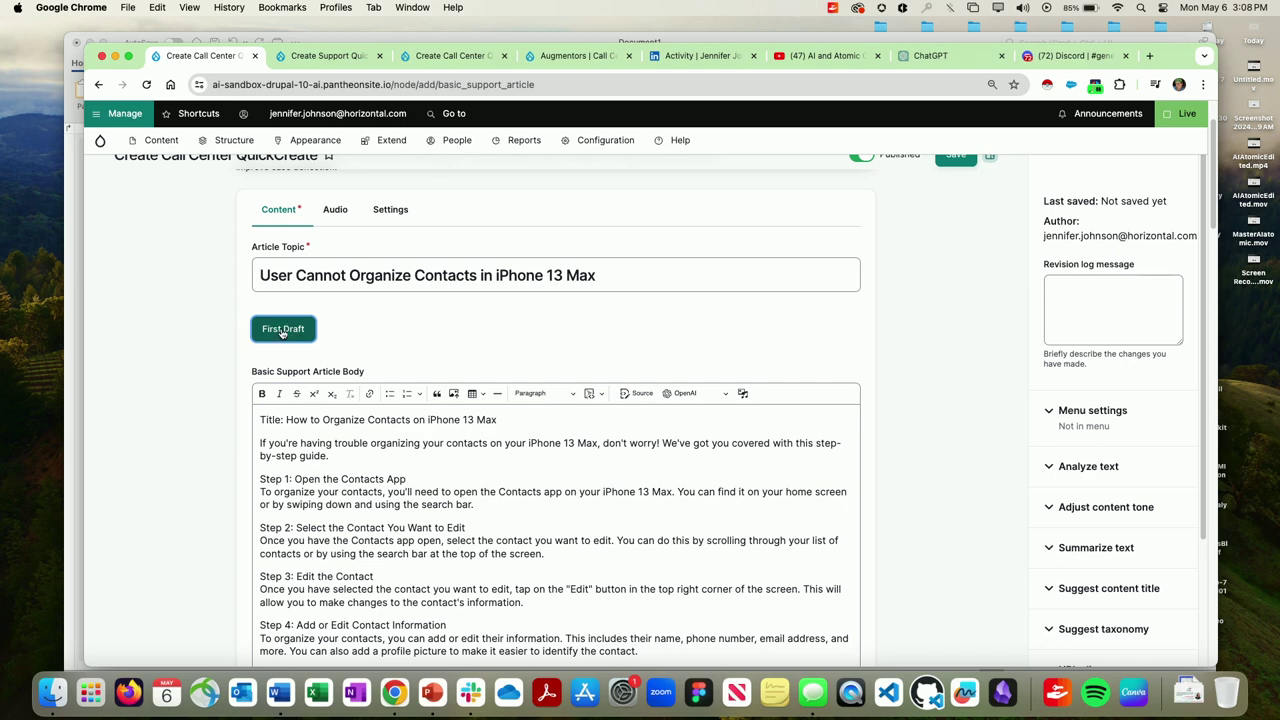
{"action": "left_click", "coordinate": [565, 58]}
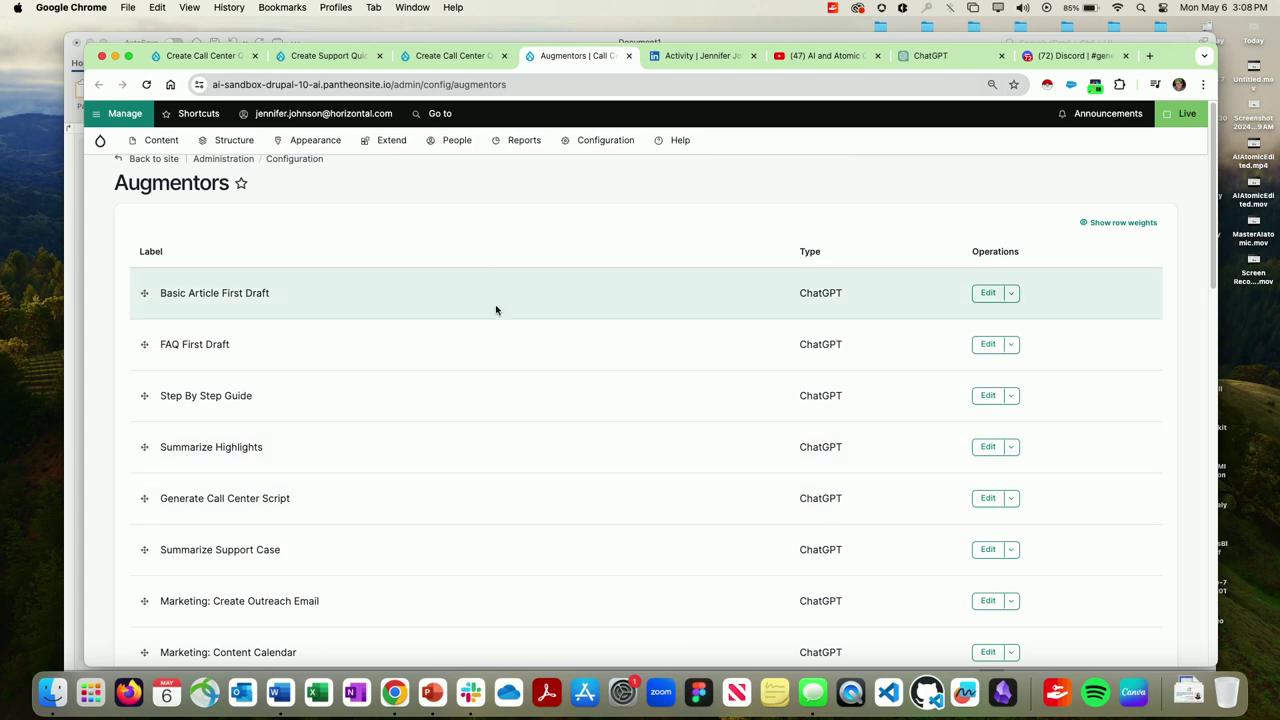
{"action": "scroll", "coordinate": [528, 360], "scroll_direction": "down", "scroll_amount": 2}
{"action": "scroll", "coordinate": [470, 300], "scroll_direction": "up", "scroll_amount": 2}
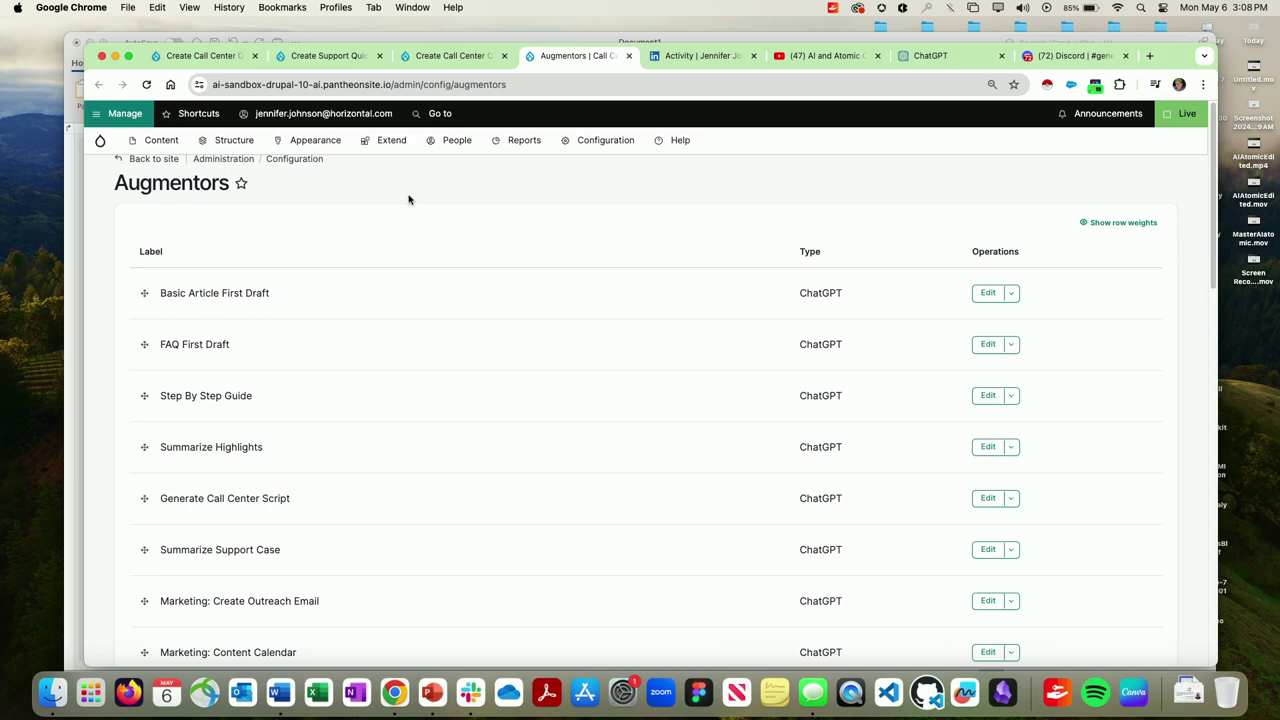
{"action": "left_click", "coordinate": [987, 294]}
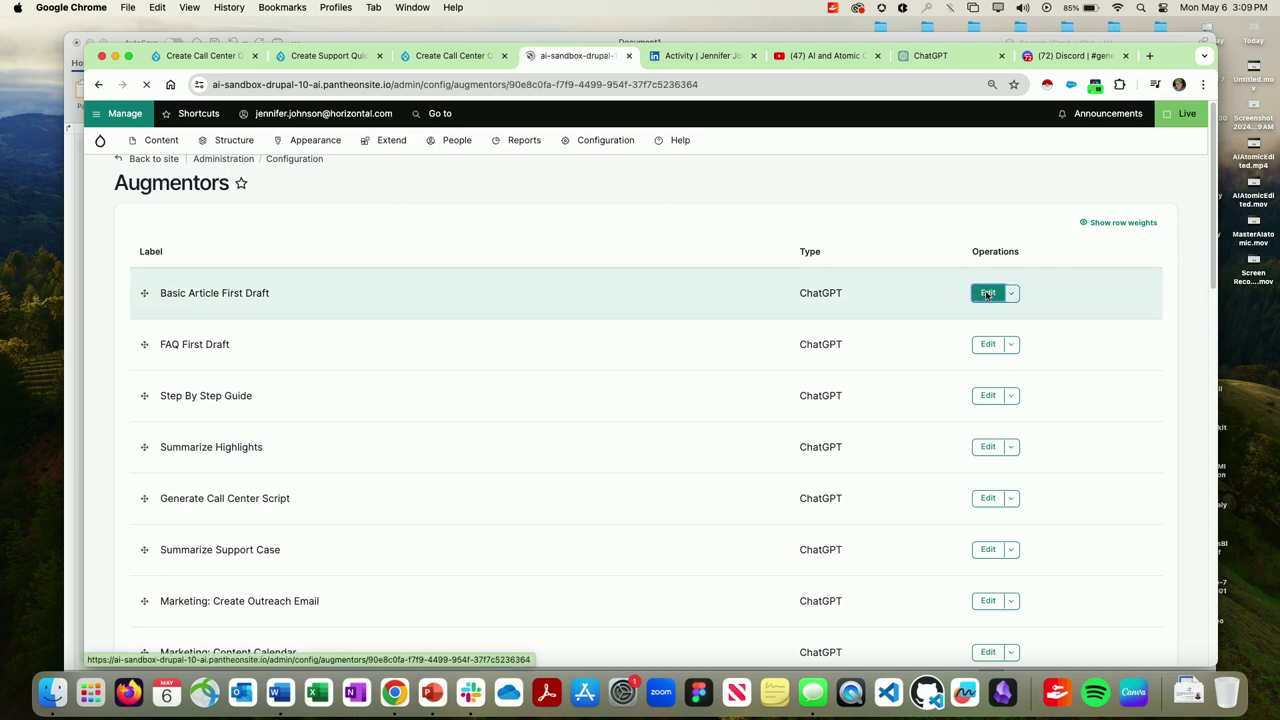
Examine the augmentor's System and User messages, including the available roles and the end of the User prompt.
{"action": "scroll", "coordinate": [592, 227], "scroll_direction": "down", "scroll_amount": 5}
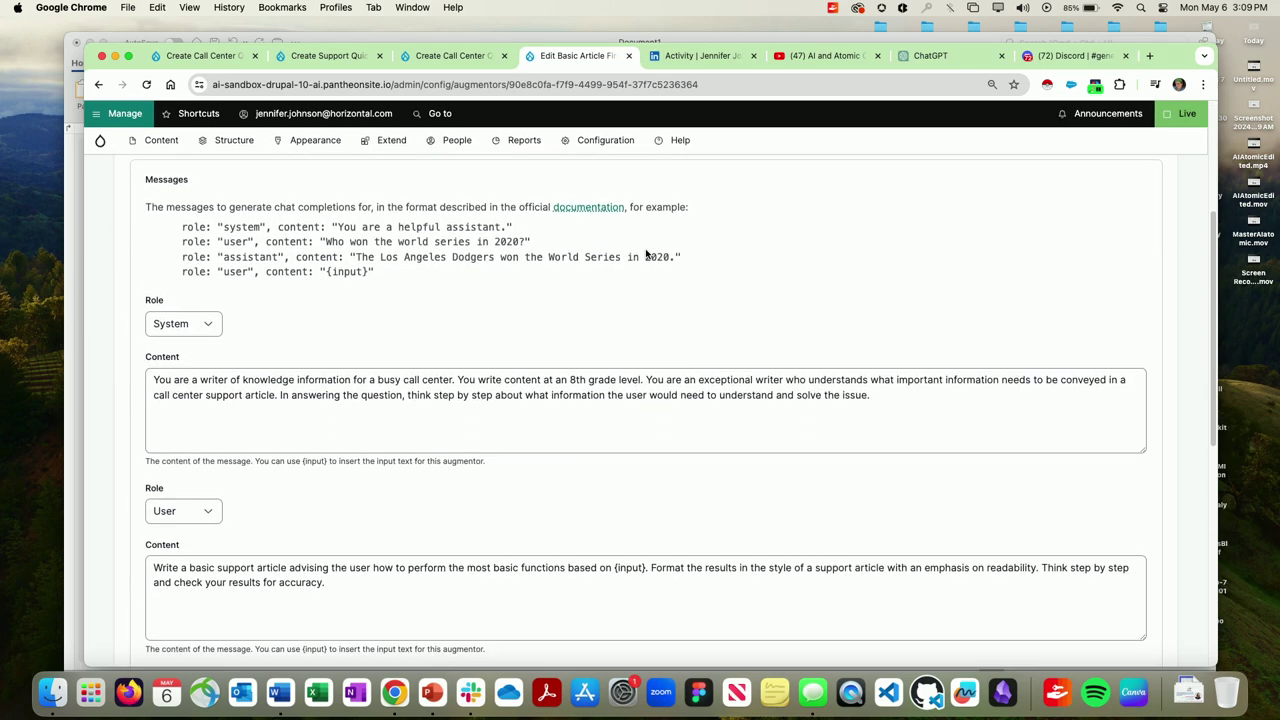
{"action": "scroll", "coordinate": [646, 255], "scroll_direction": "down", "scroll_amount": 1}
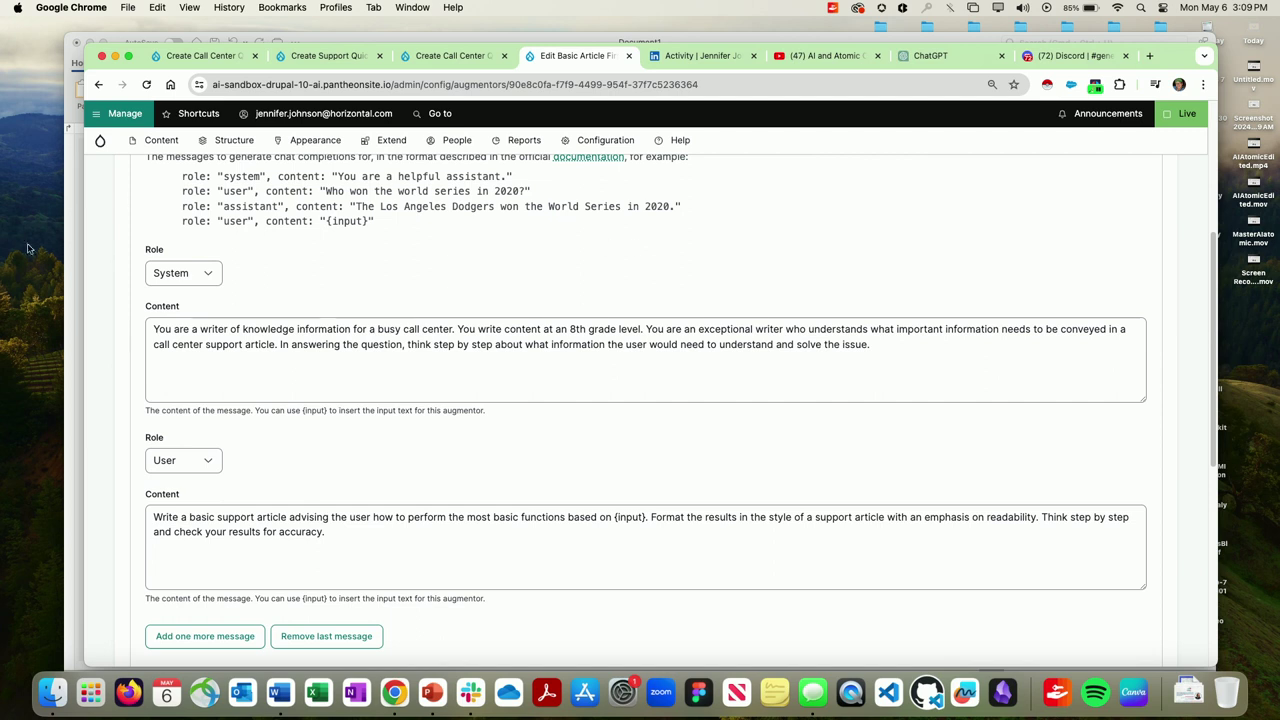
{"action": "left_click", "coordinate": [201, 273]}
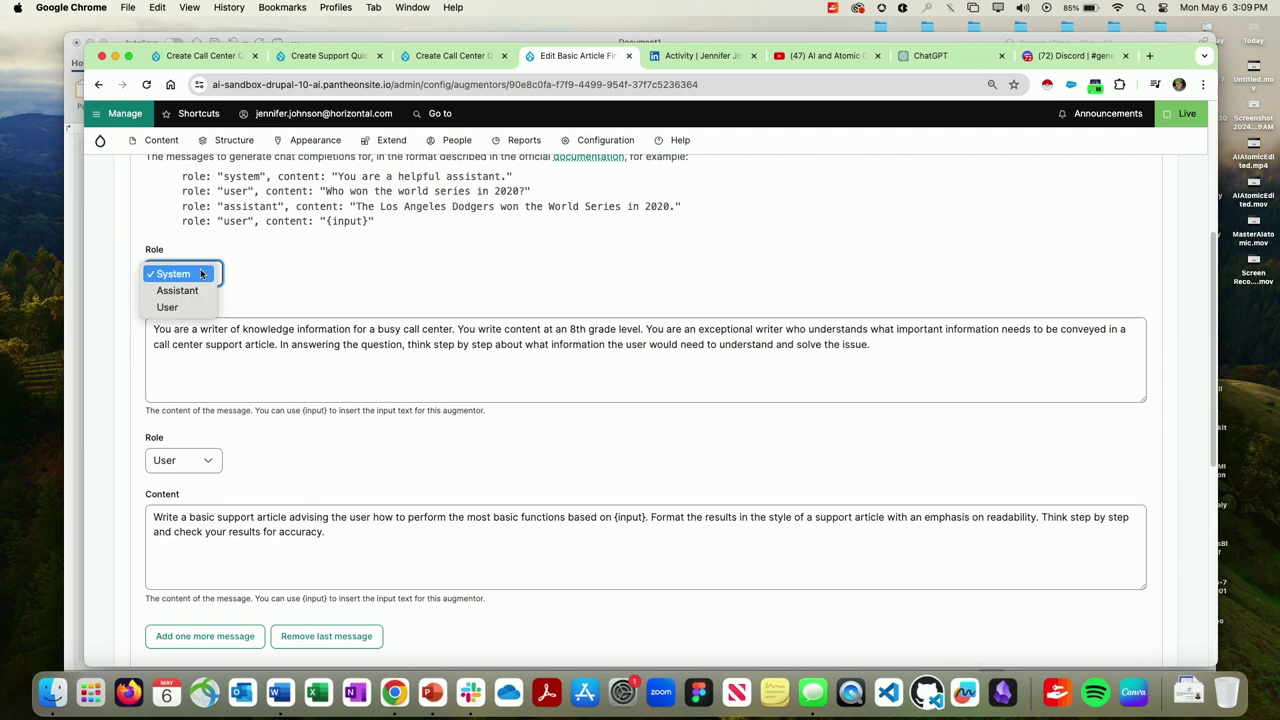
{"action": "left_click", "coordinate": [201, 273]}
{"action": "left_click", "coordinate": [211, 460]}
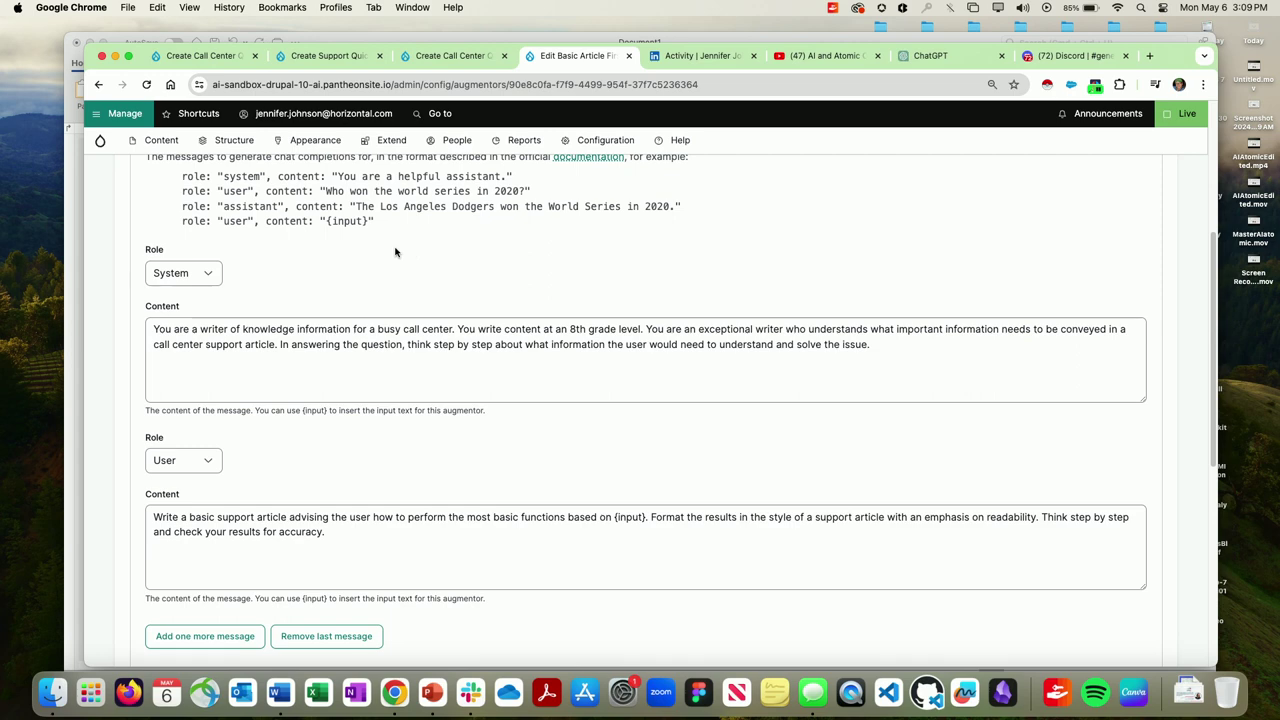
{"action": "scroll", "coordinate": [370, 246], "scroll_direction": "down", "scroll_amount": 3}
{"action": "left_click", "coordinate": [337, 380]}
{"action": "left_click_drag", "start_coordinate": [337, 380], "coordinate": [131, 363]}
{"action": "left_click", "coordinate": [402, 400]}
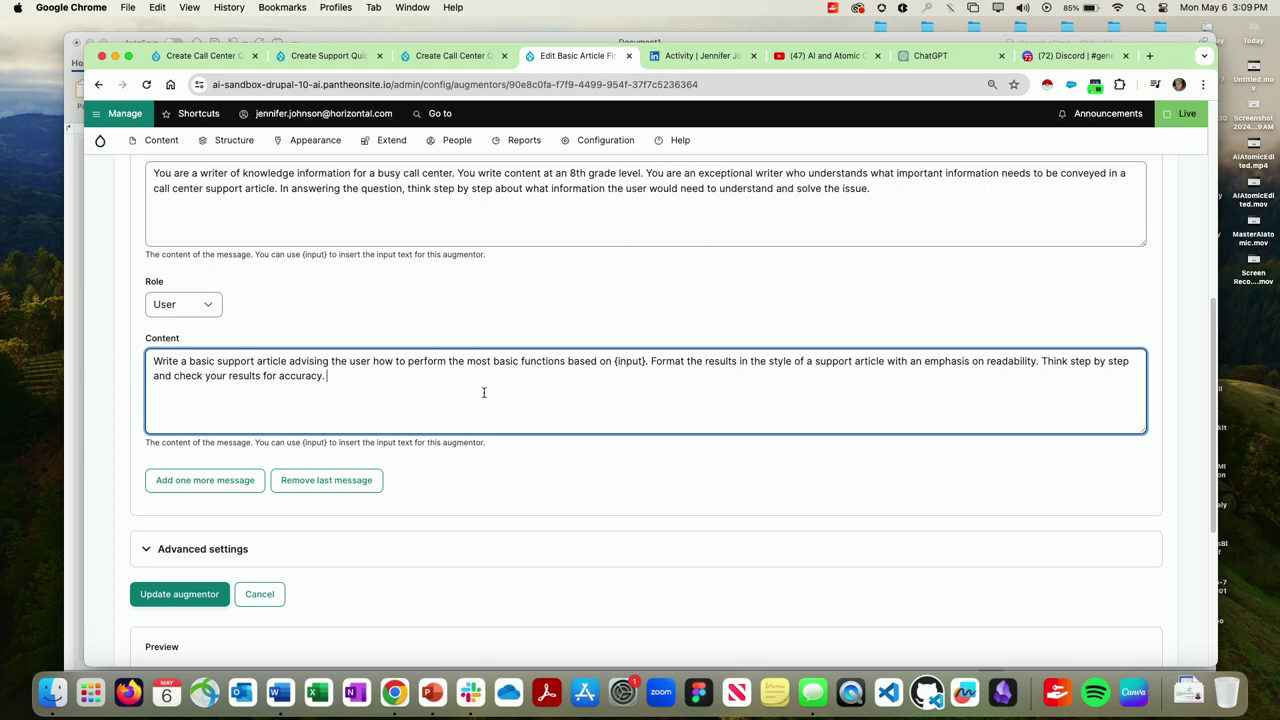
Highlight the {input} placeholder in the User message of the Basic Article First Draft augmentor.
{"action": "double_click", "coordinate": [628, 364]}
{"action": "left_click_drag", "start_coordinate": [650, 362], "coordinate": [614, 365]}
{"action": "left_click", "coordinate": [582, 399]}
{"action": "double_click", "coordinate": [620, 363]}
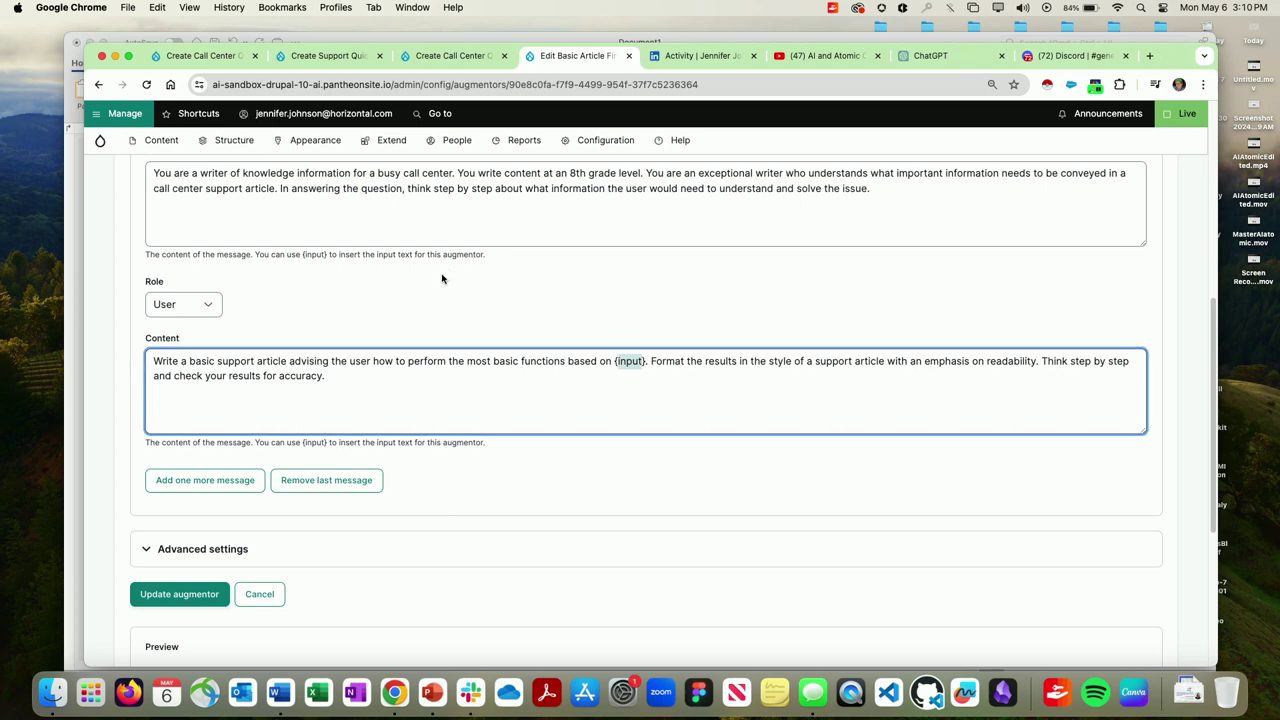
{"action": "left_click", "coordinate": [666, 366]}
Return to the filled Call Center QuickCreate draft and look over its article body and the empty FAQ section.
{"action": "left_click", "coordinate": [457, 57]}
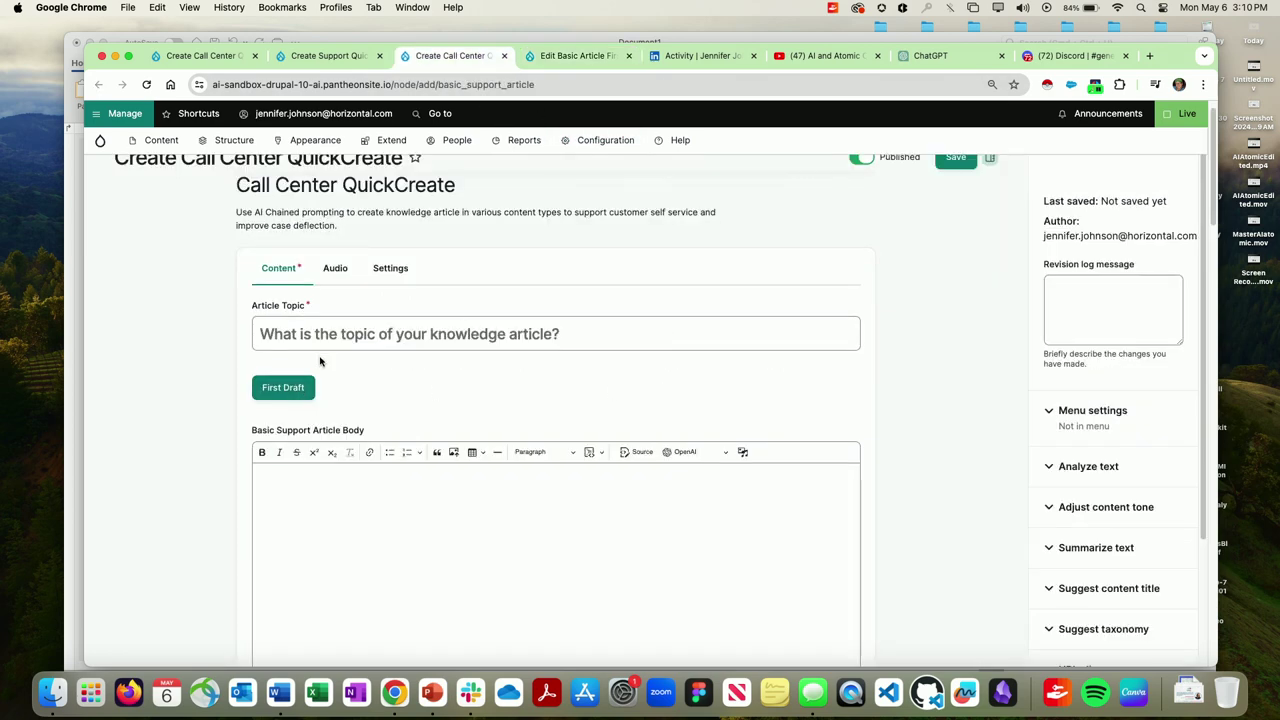
{"action": "left_click", "coordinate": [326, 56]}
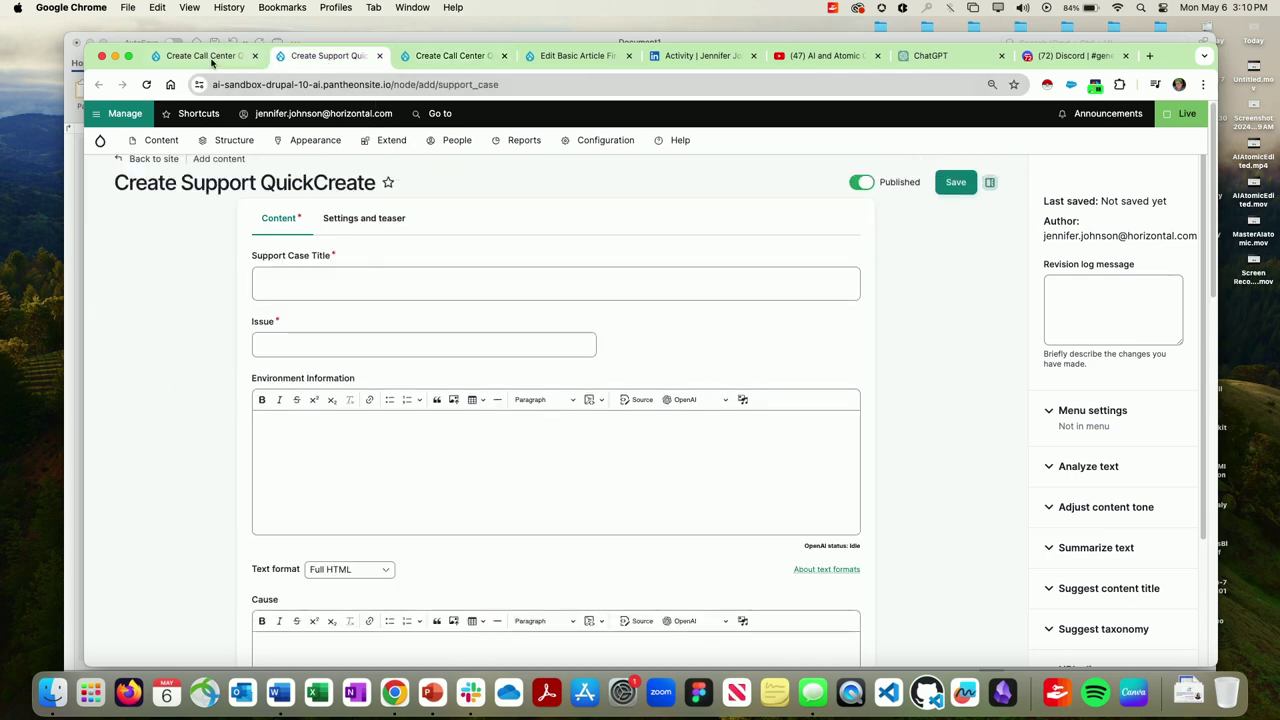
{"action": "left_click", "coordinate": [211, 60]}
{"action": "scroll", "coordinate": [203, 354], "scroll_direction": "down", "scroll_amount": 5}
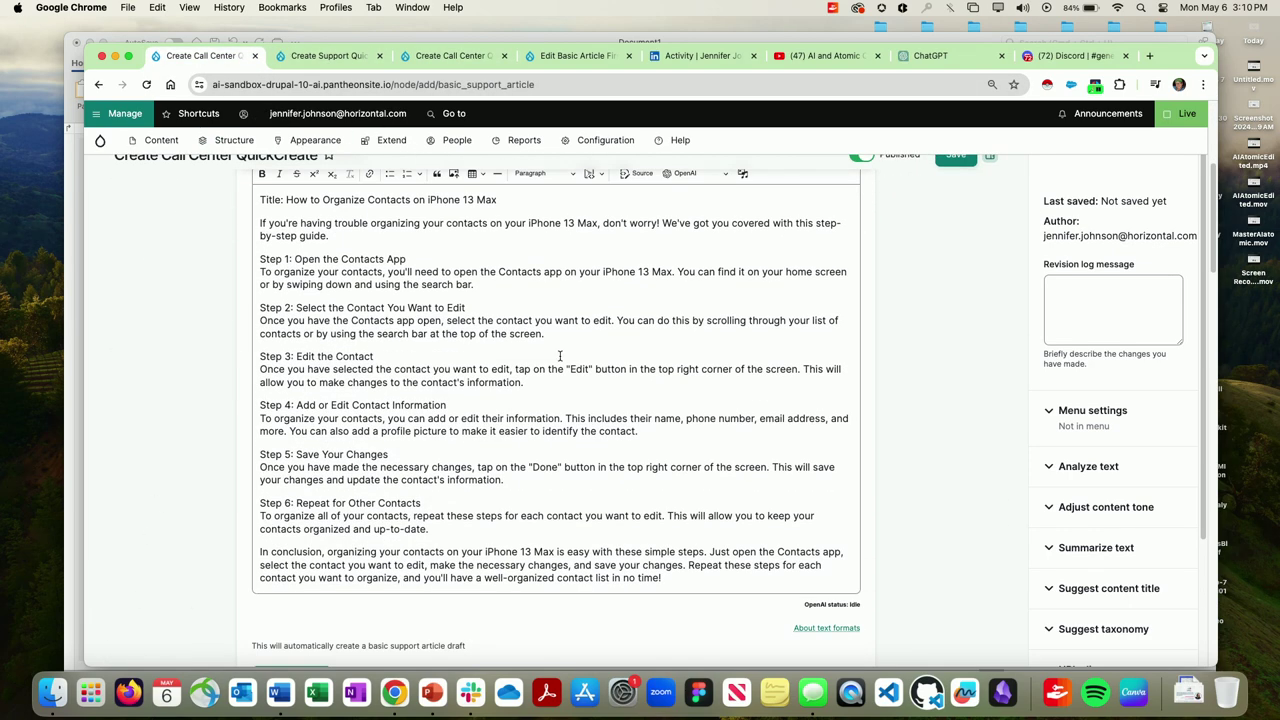
{"action": "scroll", "coordinate": [399, 274], "scroll_direction": "down", "scroll_amount": 3}
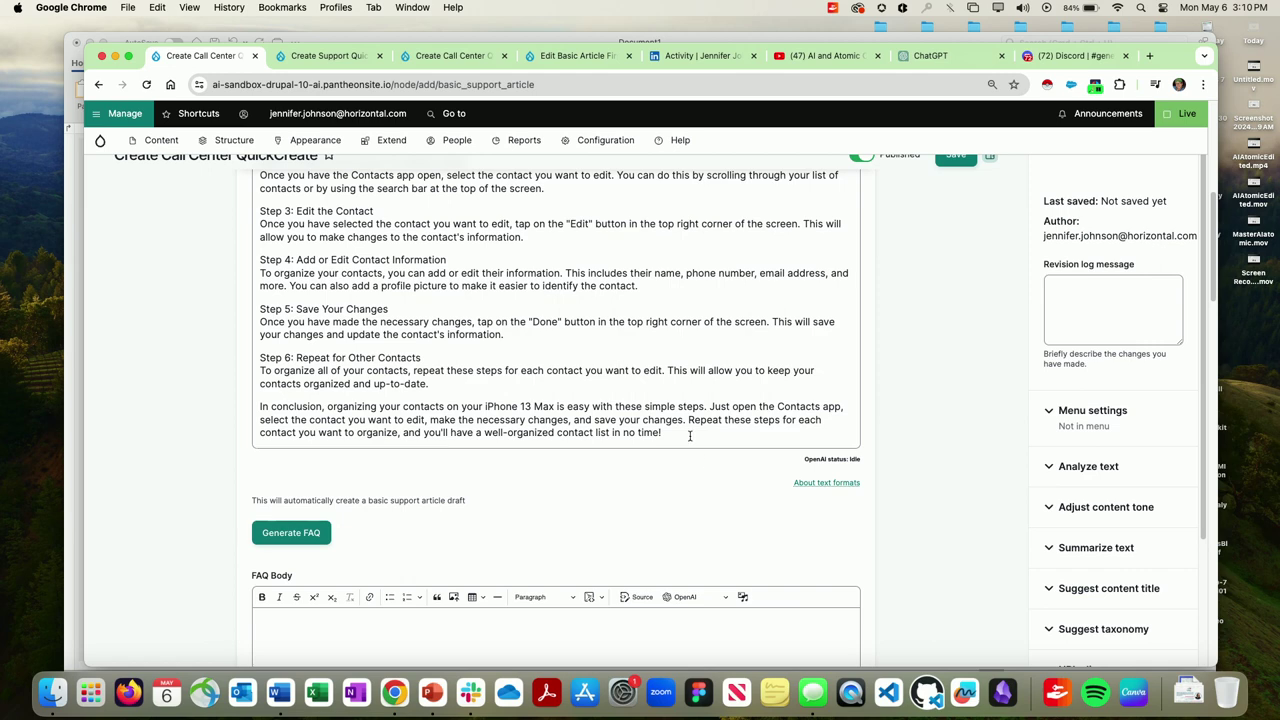
{"action": "left_click", "coordinate": [370, 414]}
{"action": "left_click", "coordinate": [96, 340]}
{"action": "scroll", "coordinate": [232, 316], "scroll_direction": "down", "scroll_amount": 7}
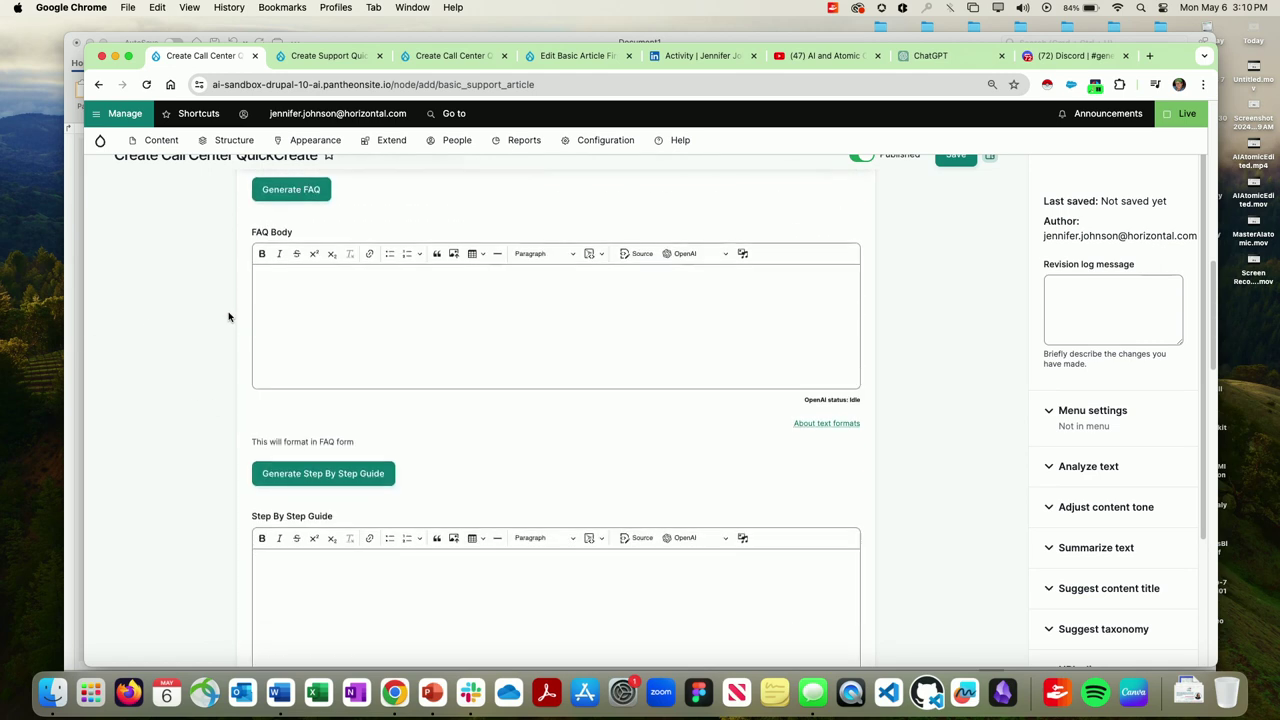
Generate the FAQ from the basic support article and look through the resulting questions.
{"action": "scroll", "coordinate": [239, 316], "scroll_direction": "up", "scroll_amount": 6}
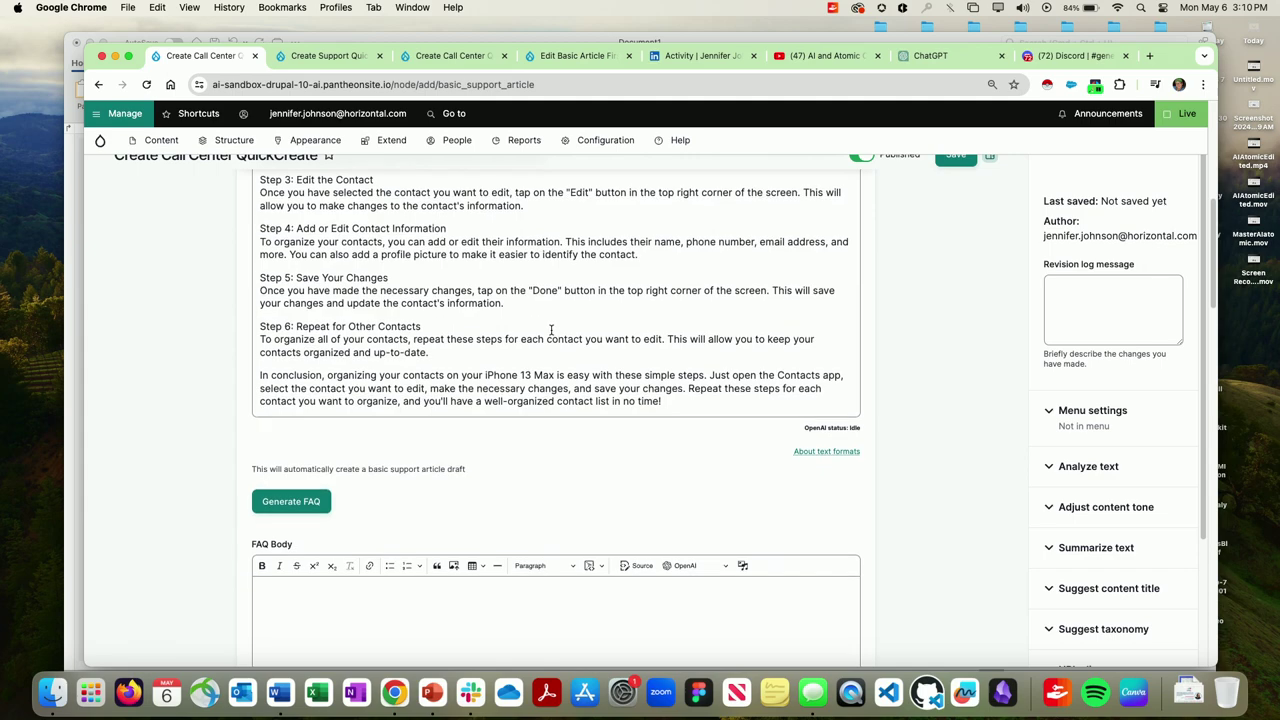
{"action": "scroll", "coordinate": [551, 335], "scroll_direction": "down", "scroll_amount": 2}
{"action": "scroll", "coordinate": [526, 295], "scroll_direction": "up", "scroll_amount": 8}
{"action": "scroll", "coordinate": [525, 289], "scroll_direction": "down", "scroll_amount": 11}
{"action": "scroll", "coordinate": [437, 274], "scroll_direction": "up", "scroll_amount": 1}
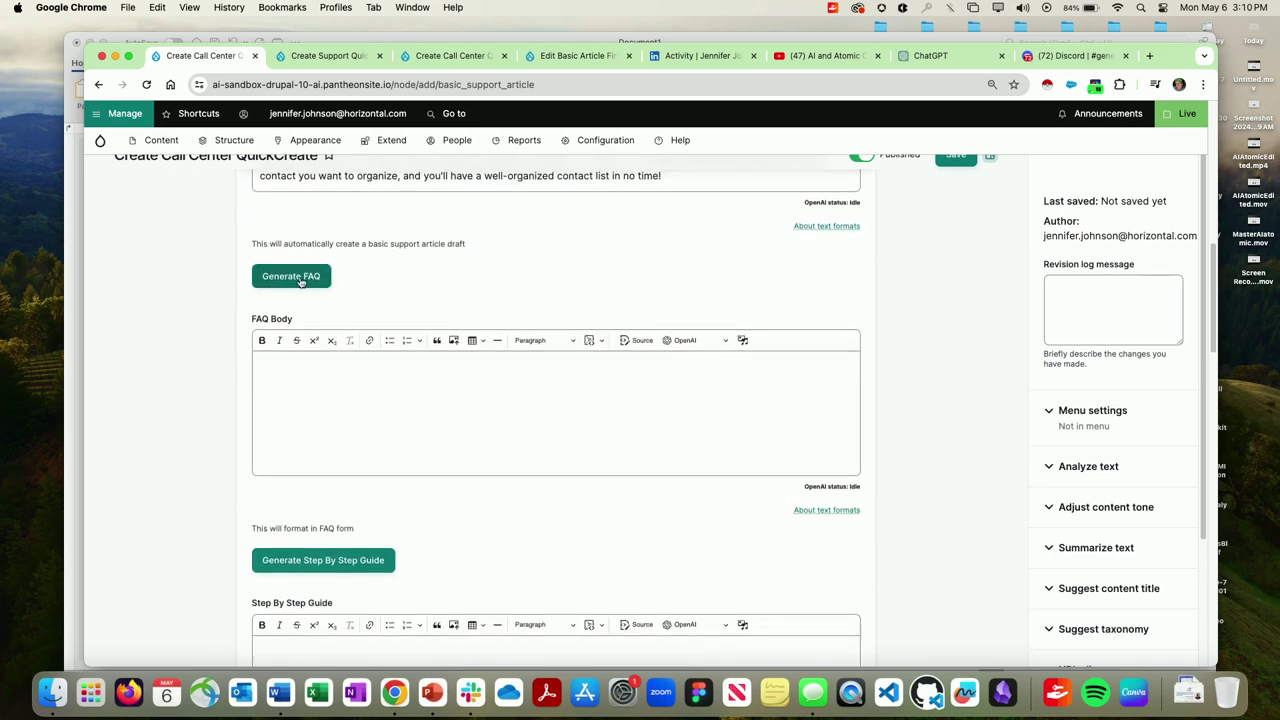
{"action": "scroll", "coordinate": [147, 322], "scroll_direction": "up", "scroll_amount": 3}
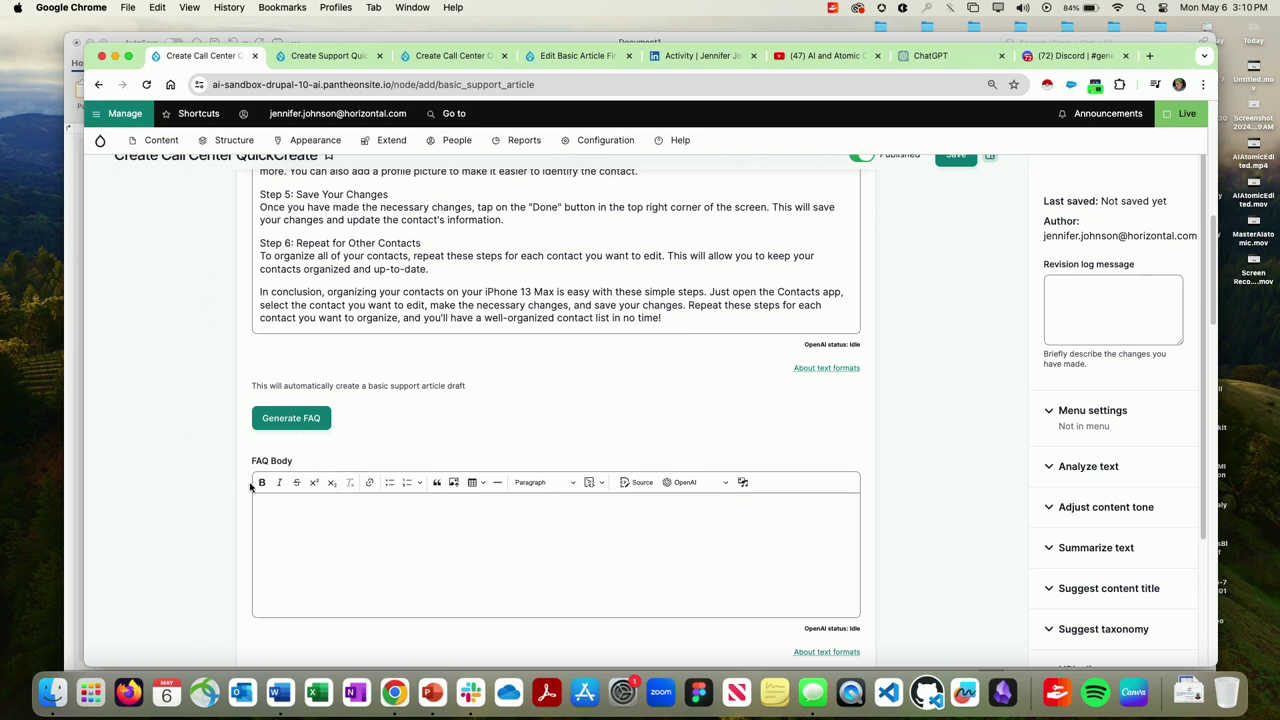
{"action": "left_click", "coordinate": [271, 417]}
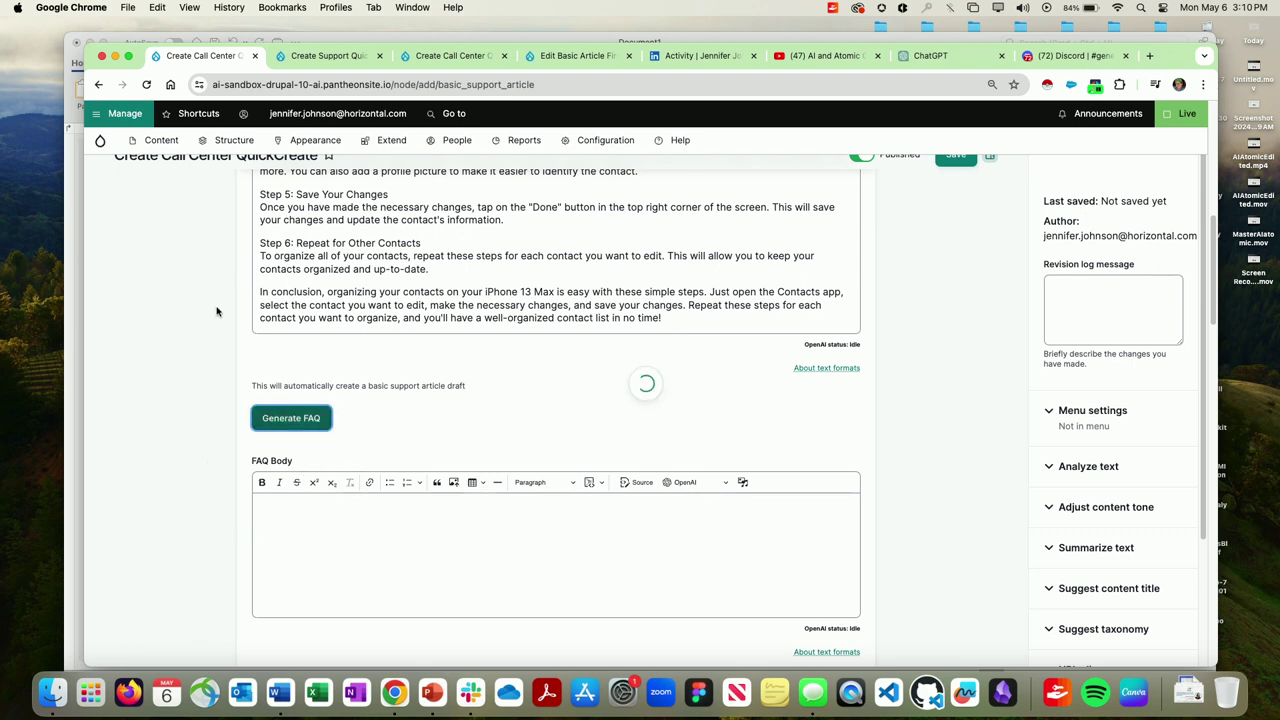
{"action": "scroll", "coordinate": [207, 310], "scroll_direction": "down", "scroll_amount": 1}
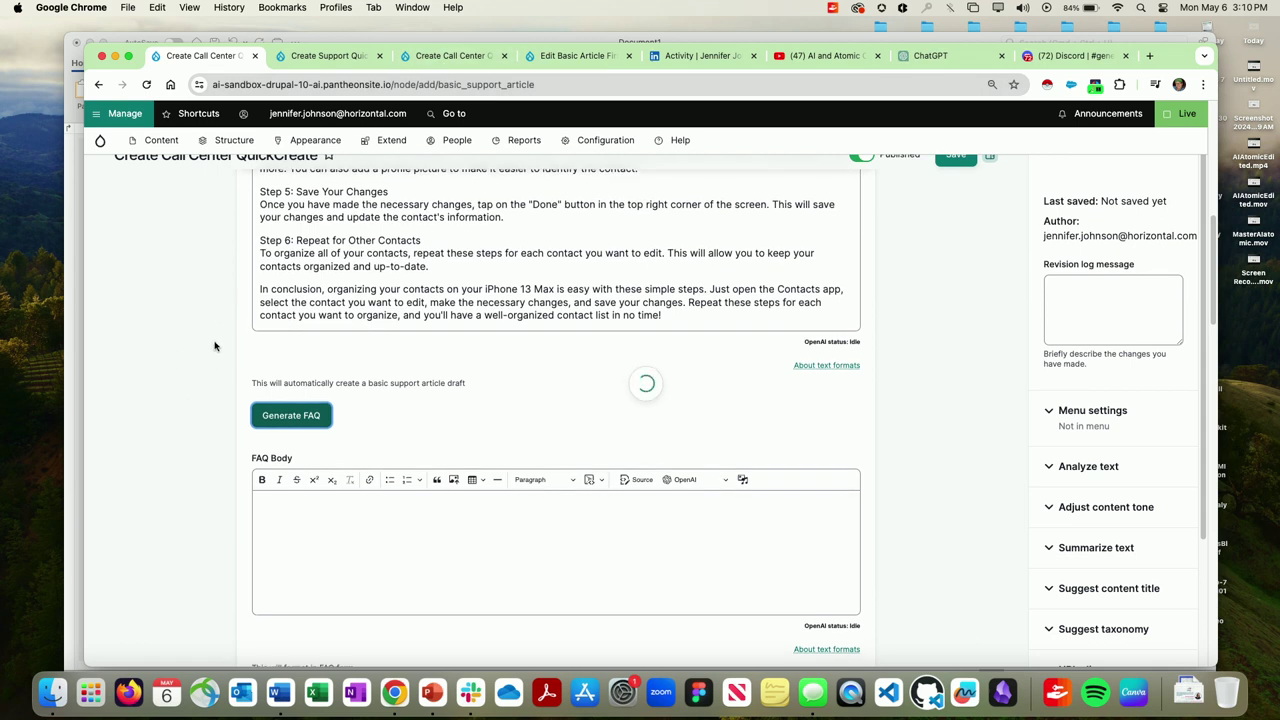
{"action": "scroll", "coordinate": [390, 400], "scroll_direction": "down", "scroll_amount": 5}
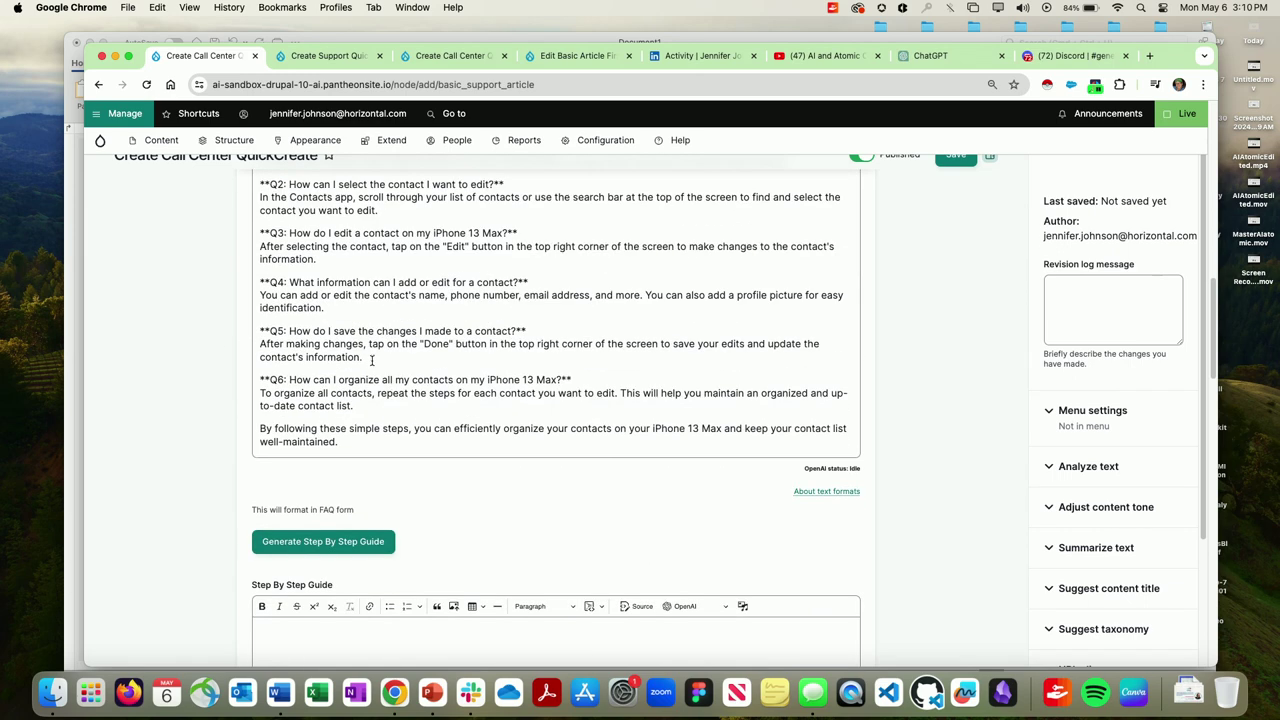
Generate the step-by-step guide and the main article summary.
{"action": "scroll", "coordinate": [347, 341], "scroll_direction": "down", "scroll_amount": 3}
{"action": "left_click", "coordinate": [326, 323]}
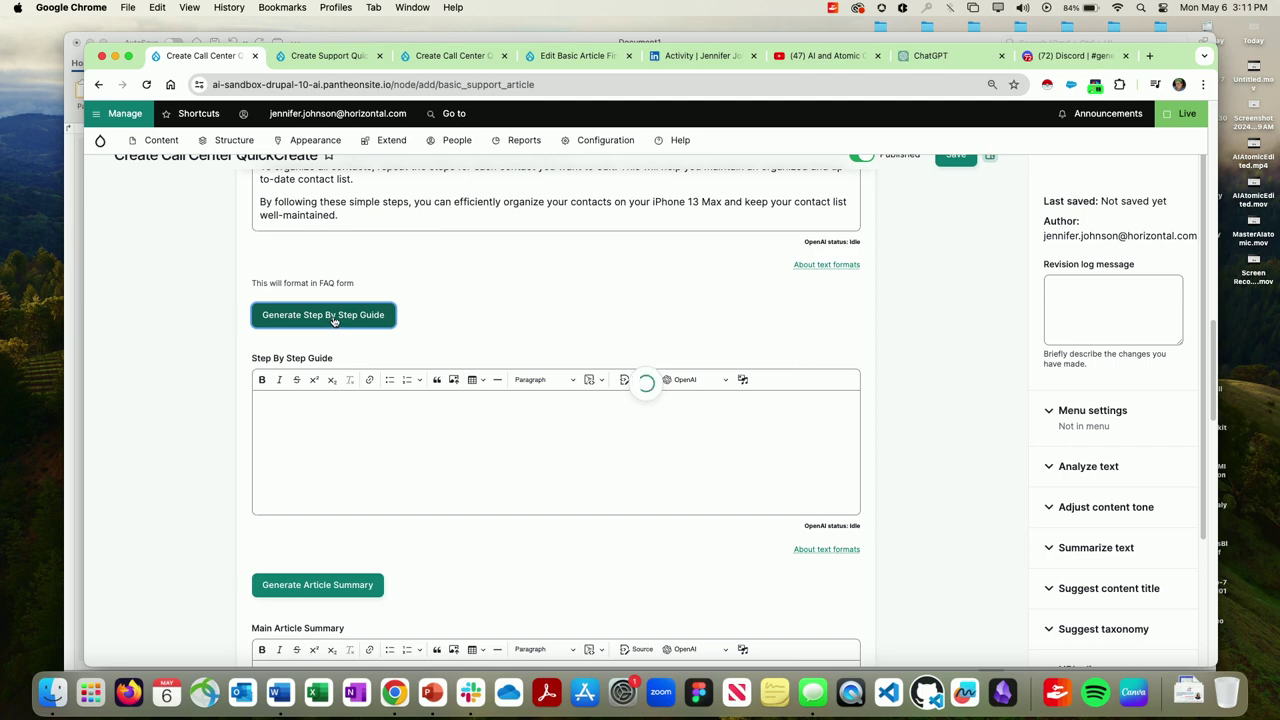
{"action": "scroll", "coordinate": [336, 346], "scroll_direction": "down", "scroll_amount": 6}
{"action": "left_click", "coordinate": [335, 365]}
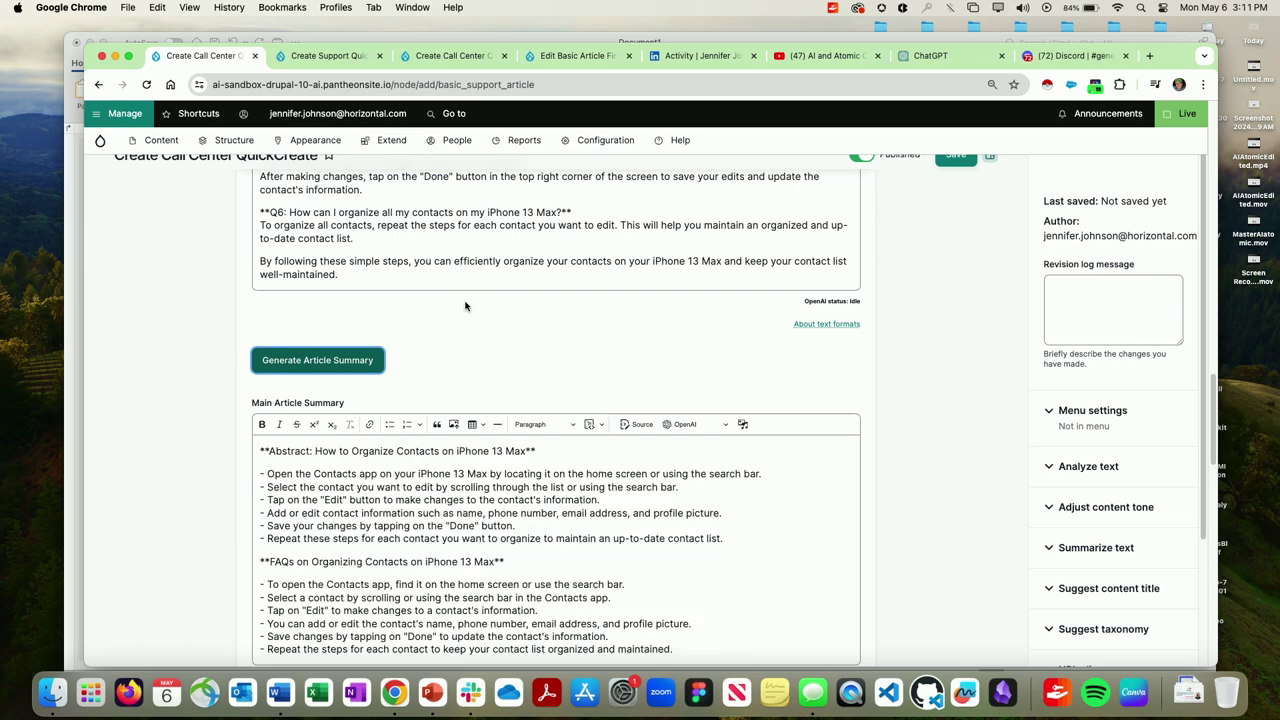
Generate the call center script for the article.
{"action": "scroll", "coordinate": [466, 310], "scroll_direction": "down", "scroll_amount": 5}
{"action": "left_click", "coordinate": [296, 293]}
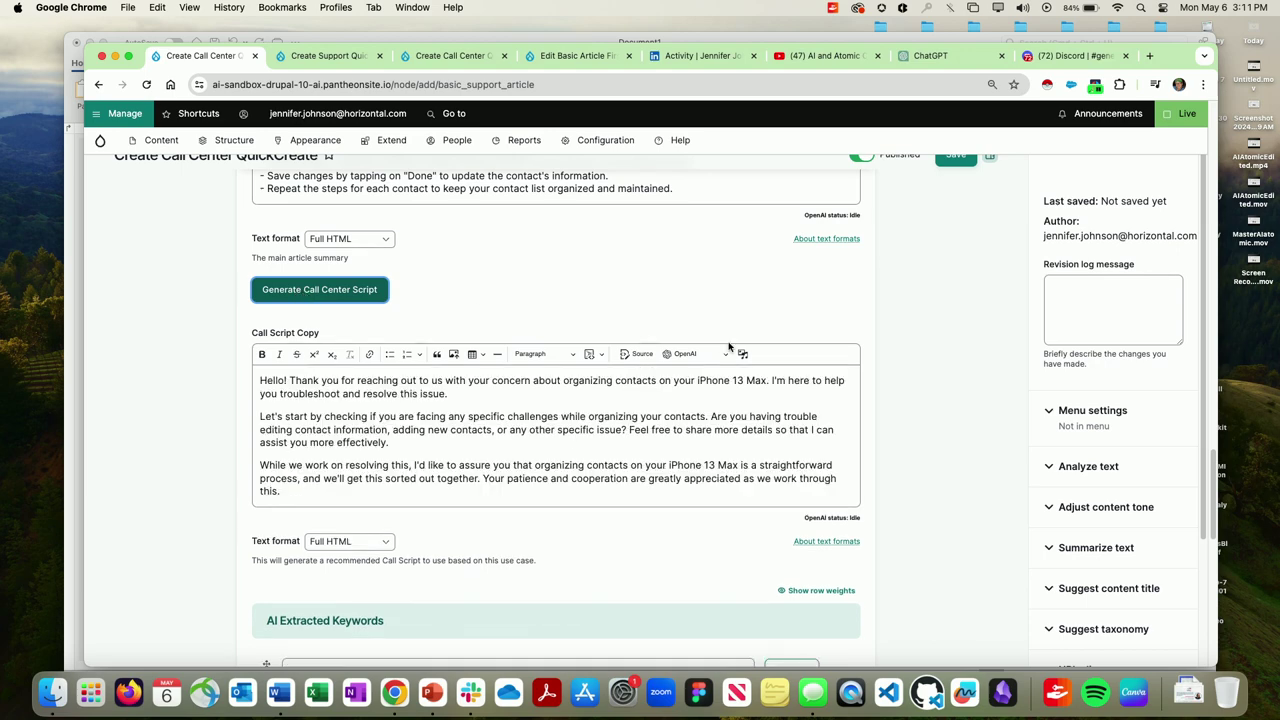
{"action": "scroll", "coordinate": [663, 291], "scroll_direction": "down", "scroll_amount": 3}
Examine the AI Extracted Keywords, Assumed User Intent, Related Products and Media fields of the article form.
{"action": "scroll", "coordinate": [665, 293], "scroll_direction": "down", "scroll_amount": 8}
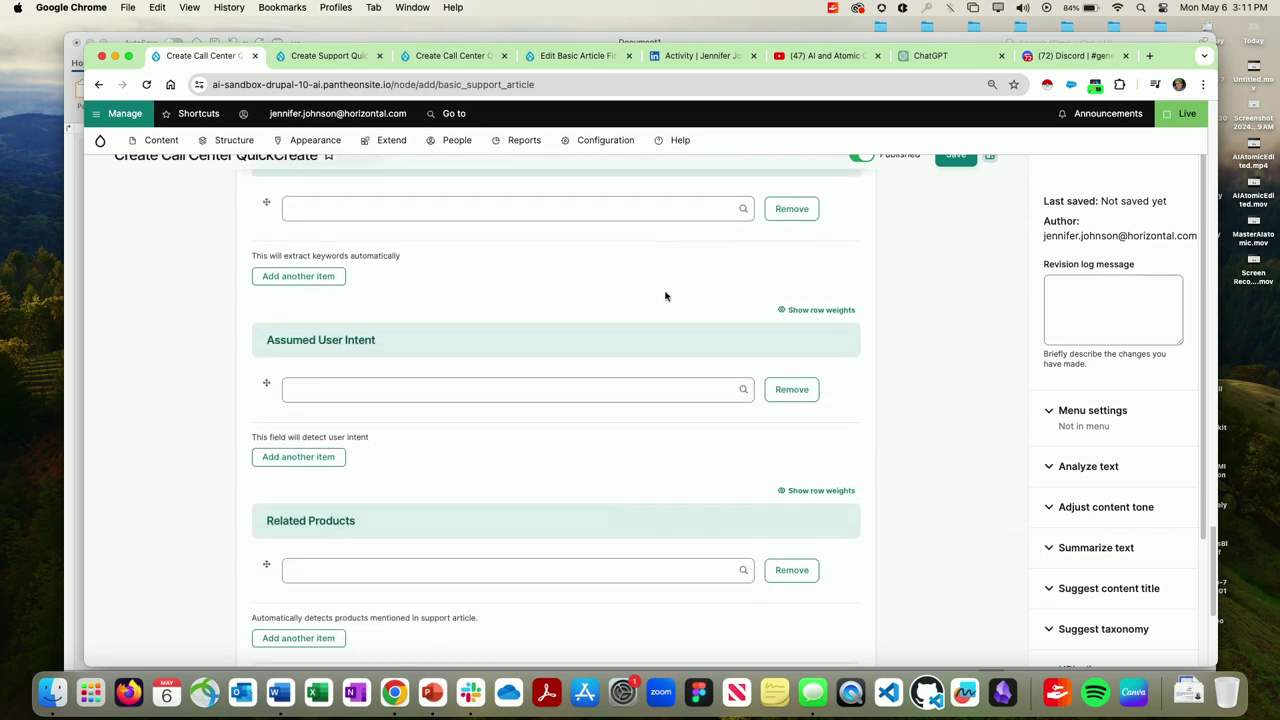
{"action": "scroll", "coordinate": [666, 294], "scroll_direction": "up", "scroll_amount": 3}
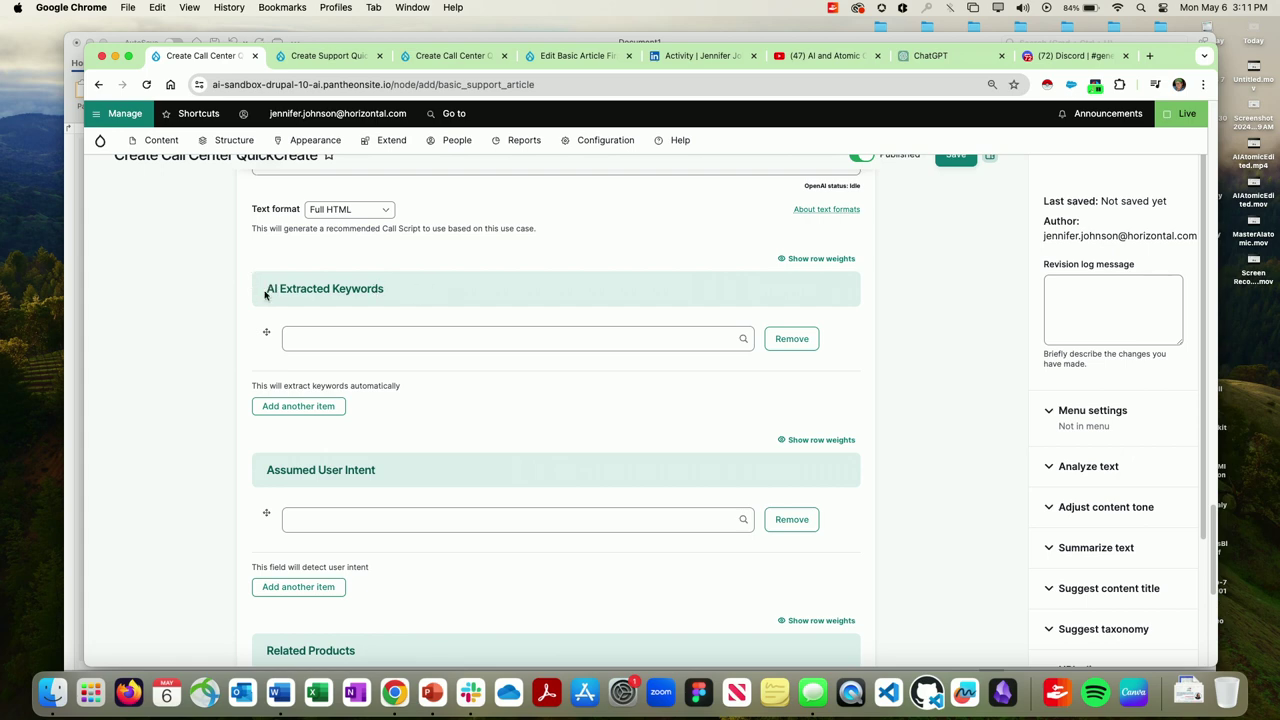
{"action": "scroll", "coordinate": [405, 277], "scroll_direction": "down", "scroll_amount": 4}
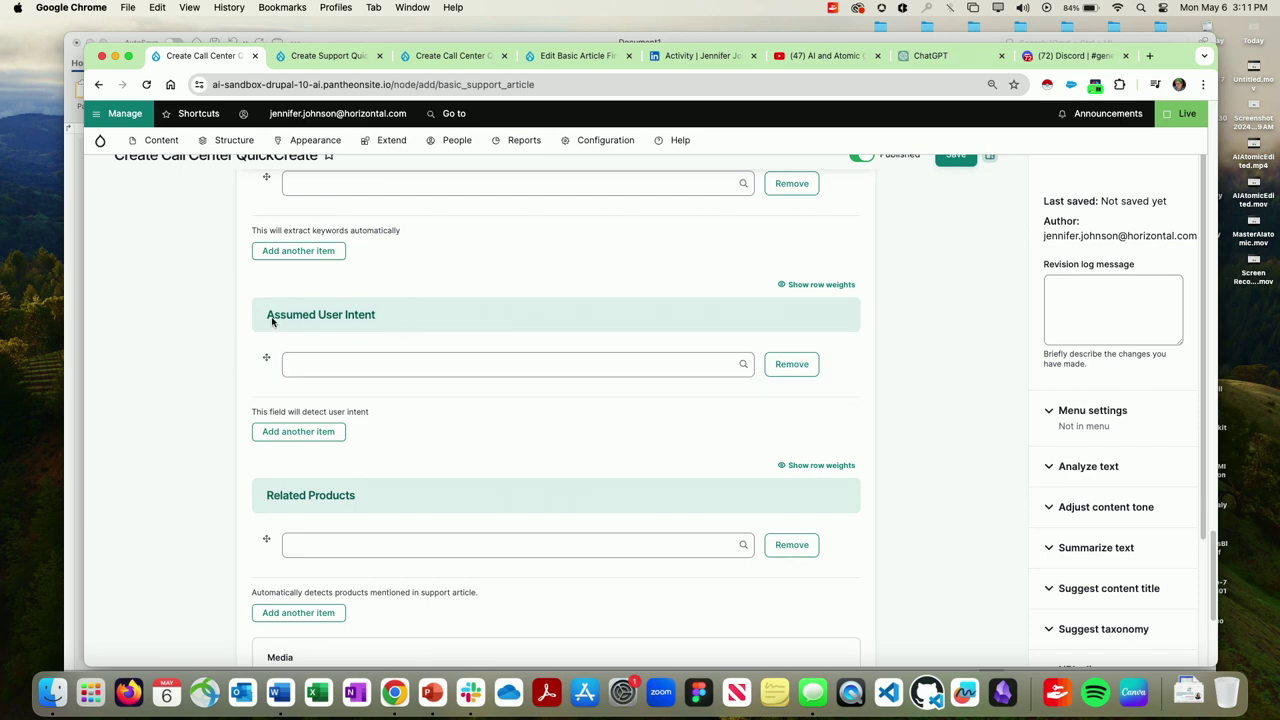
{"action": "scroll", "coordinate": [451, 322], "scroll_direction": "down", "scroll_amount": 4}
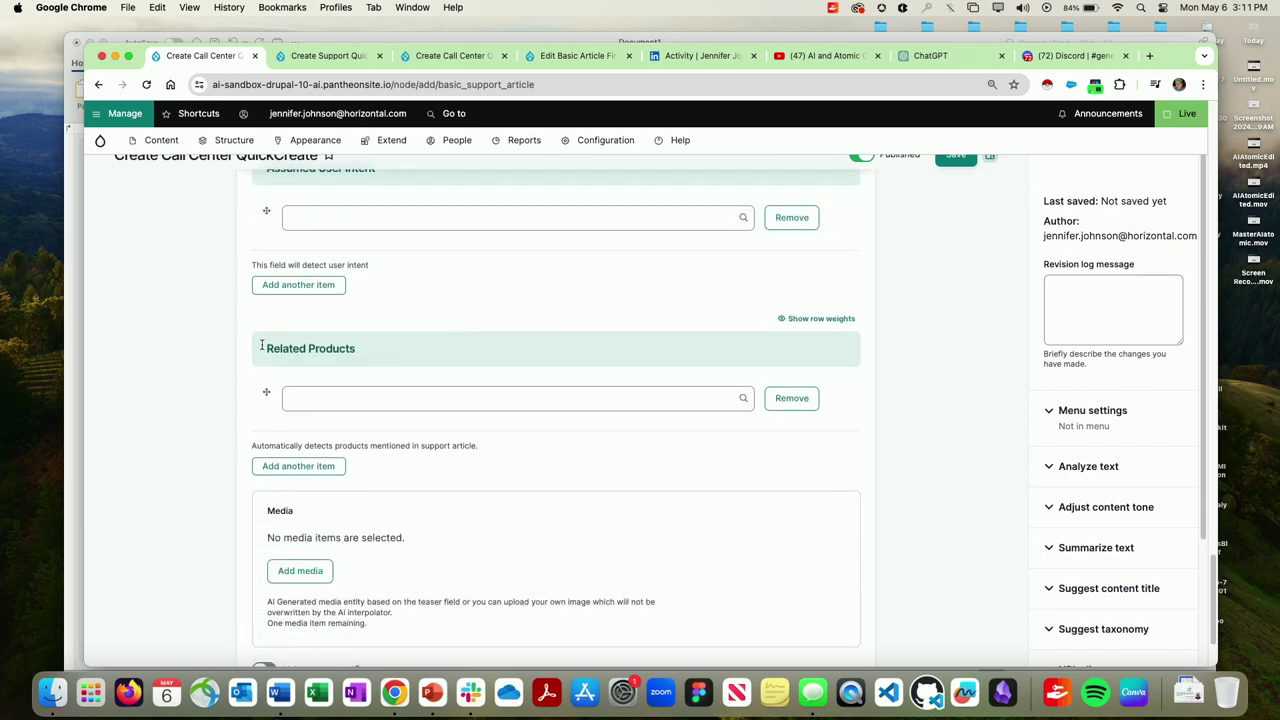
{"action": "scroll", "coordinate": [209, 326], "scroll_direction": "down", "scroll_amount": 3}
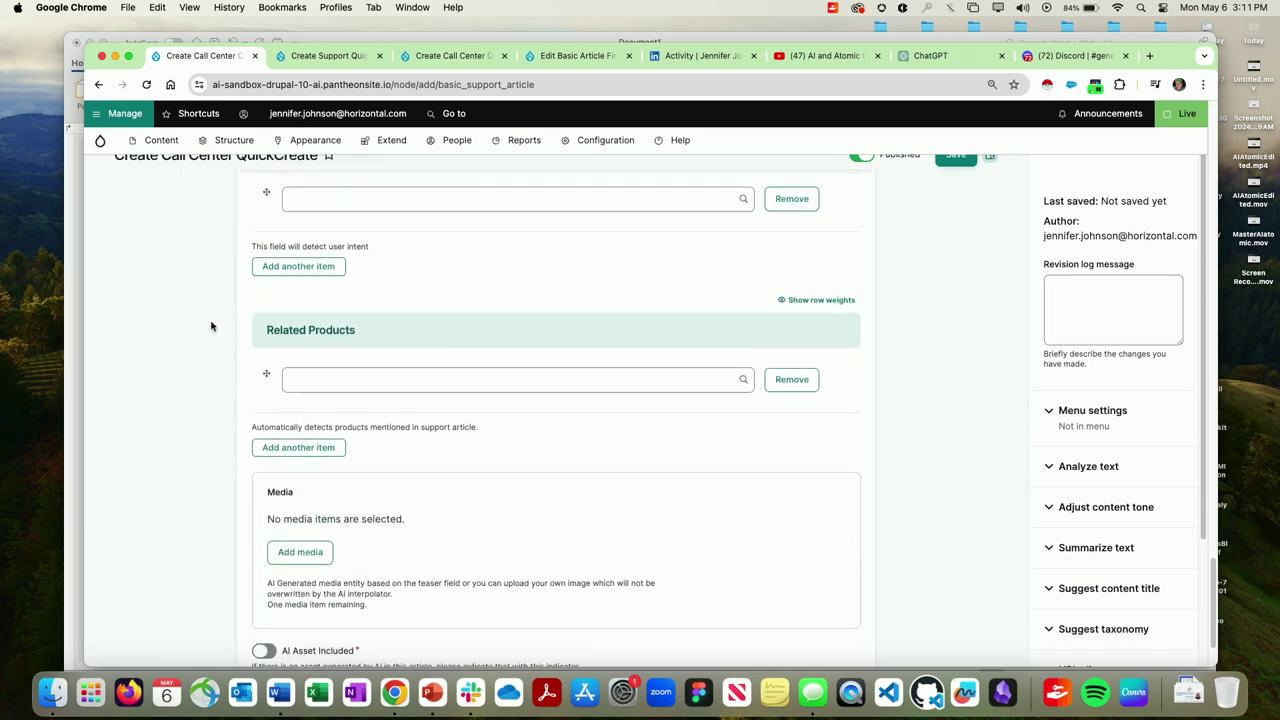
{"action": "scroll", "coordinate": [204, 322], "scroll_direction": "up", "scroll_amount": 11}
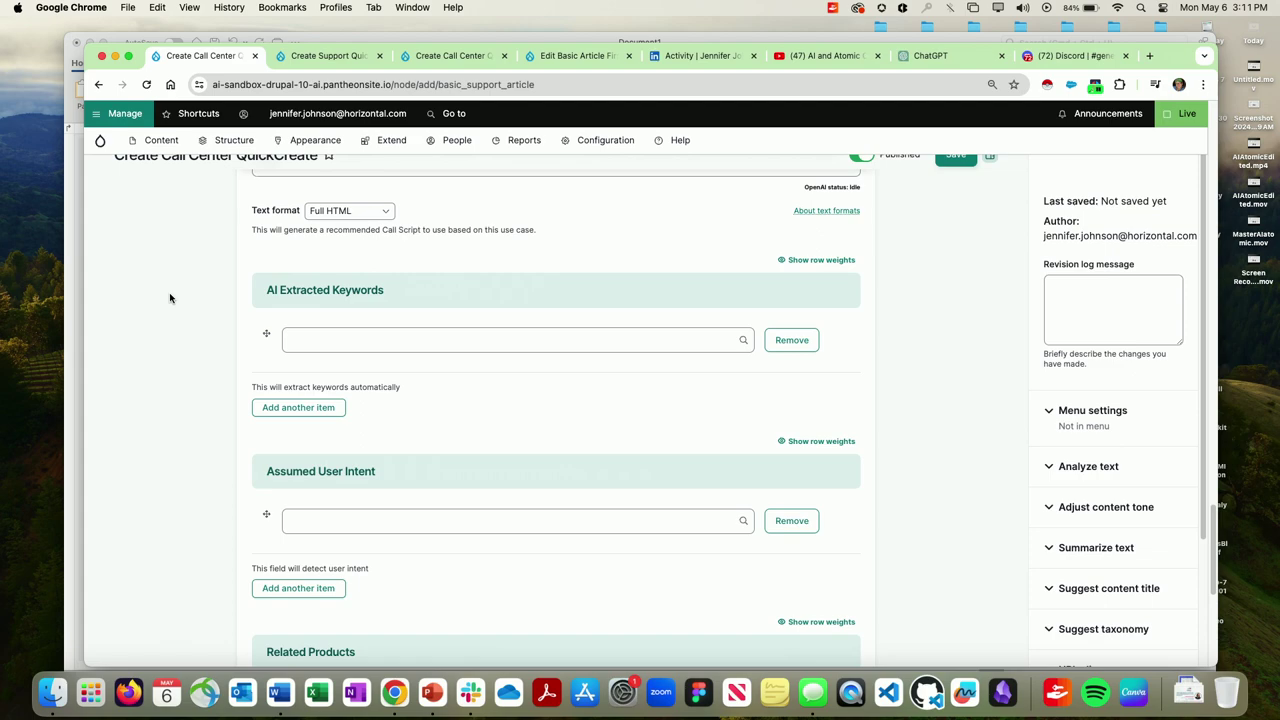
{"action": "scroll", "coordinate": [171, 295], "scroll_direction": "up", "scroll_amount": 13}
{"action": "scroll", "coordinate": [172, 291], "scroll_direction": "down", "scroll_amount": 15}
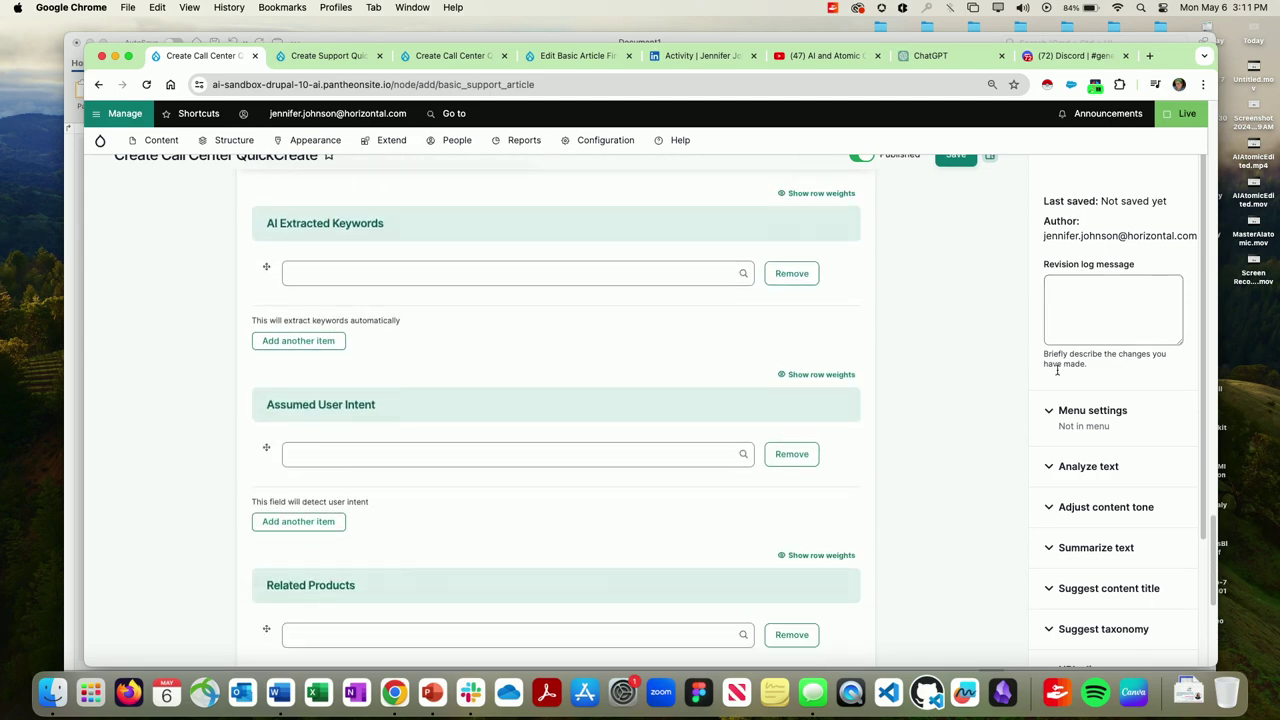
Mark the article as AI Asset Included and save it.
{"action": "left_click", "coordinate": [956, 160]}
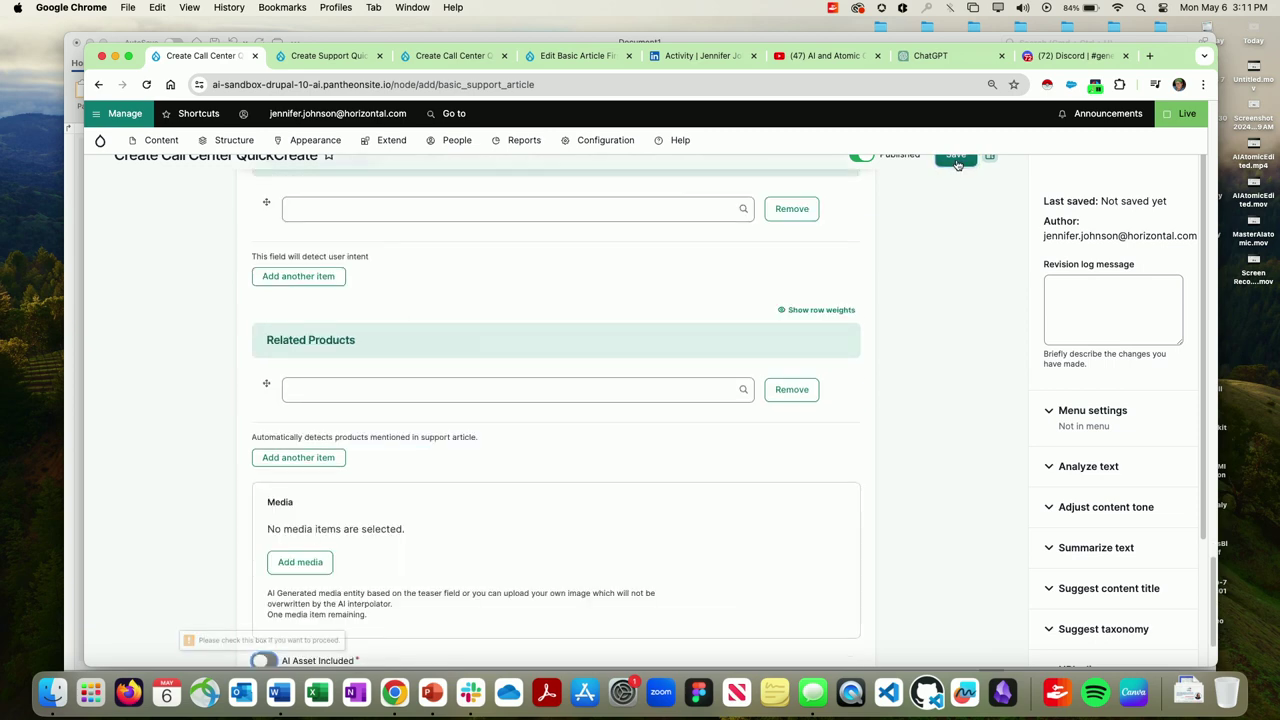
{"action": "left_click", "coordinate": [956, 160]}
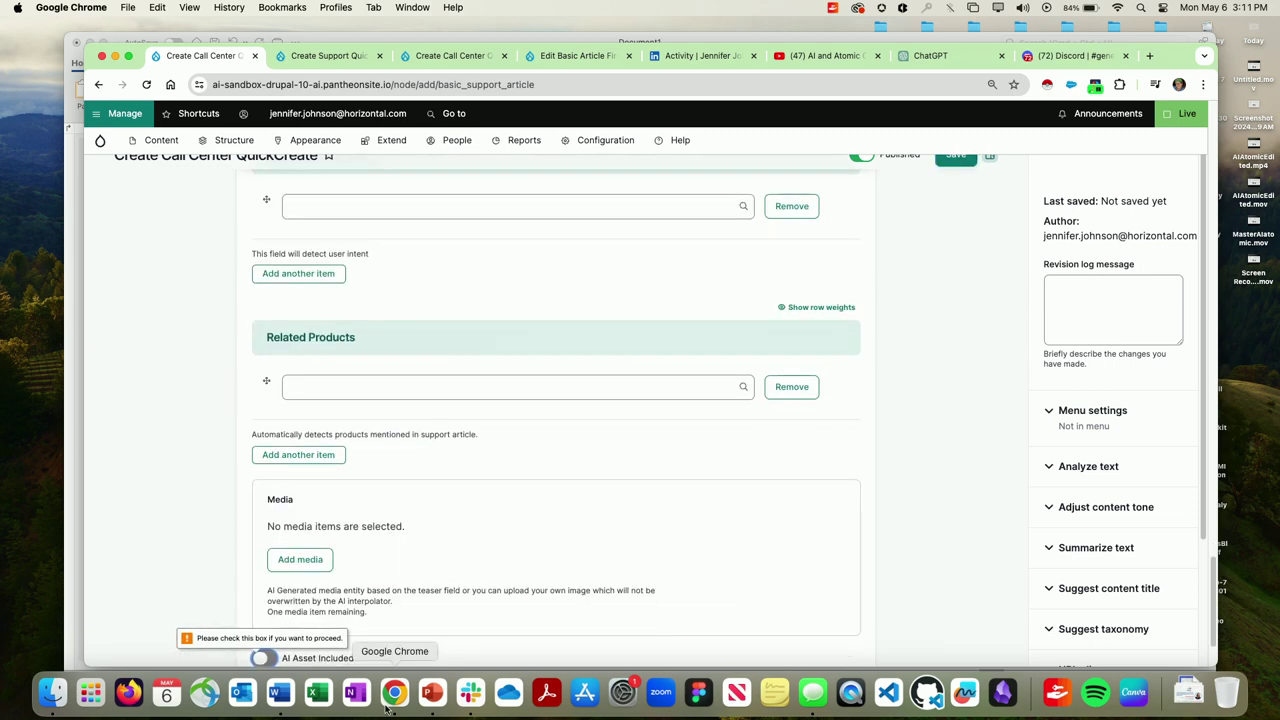
{"action": "left_click", "coordinate": [262, 660]}
{"action": "scroll", "coordinate": [184, 512], "scroll_direction": "down", "scroll_amount": 2}
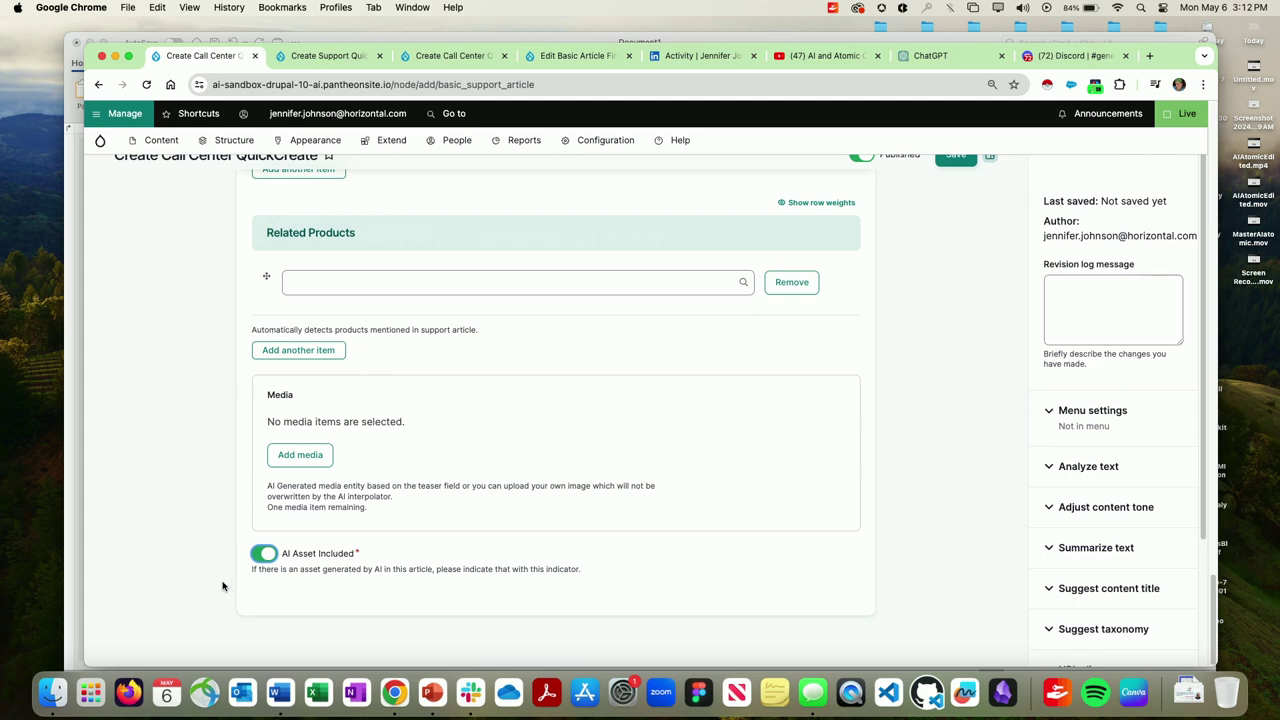
{"action": "scroll", "coordinate": [903, 306], "scroll_direction": "up", "scroll_amount": 2}
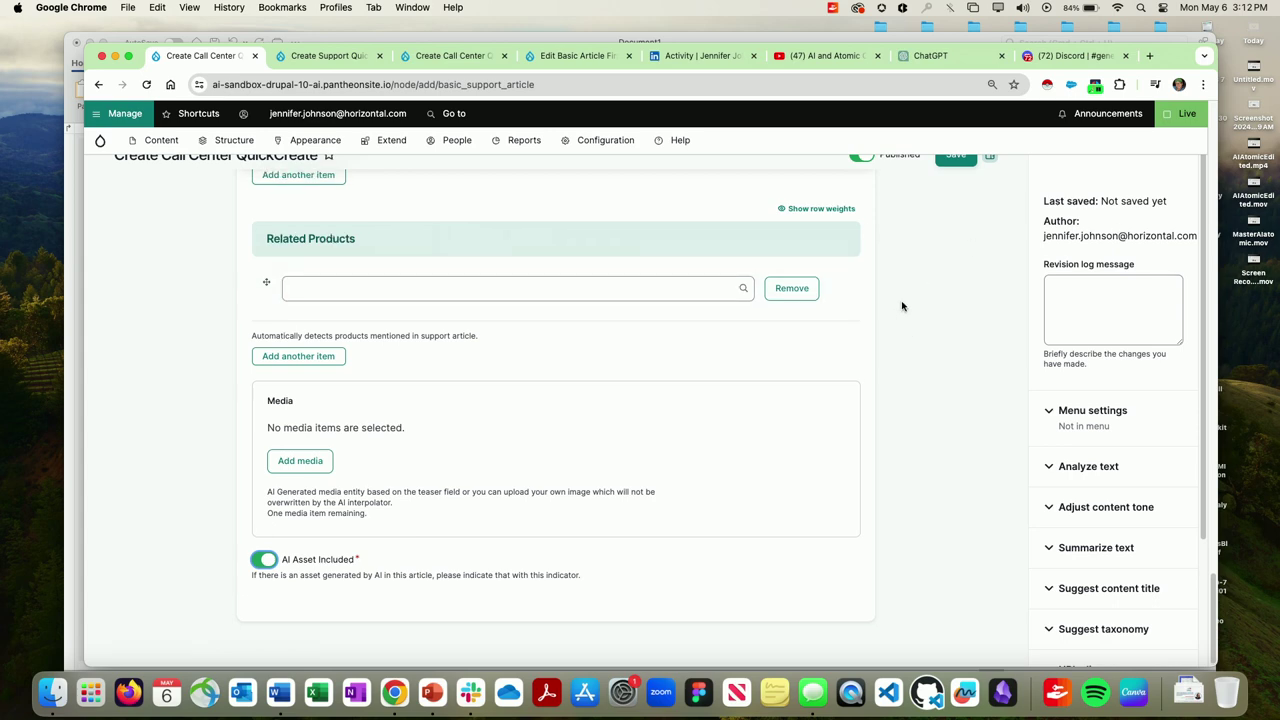
{"action": "left_click", "coordinate": [954, 164]}
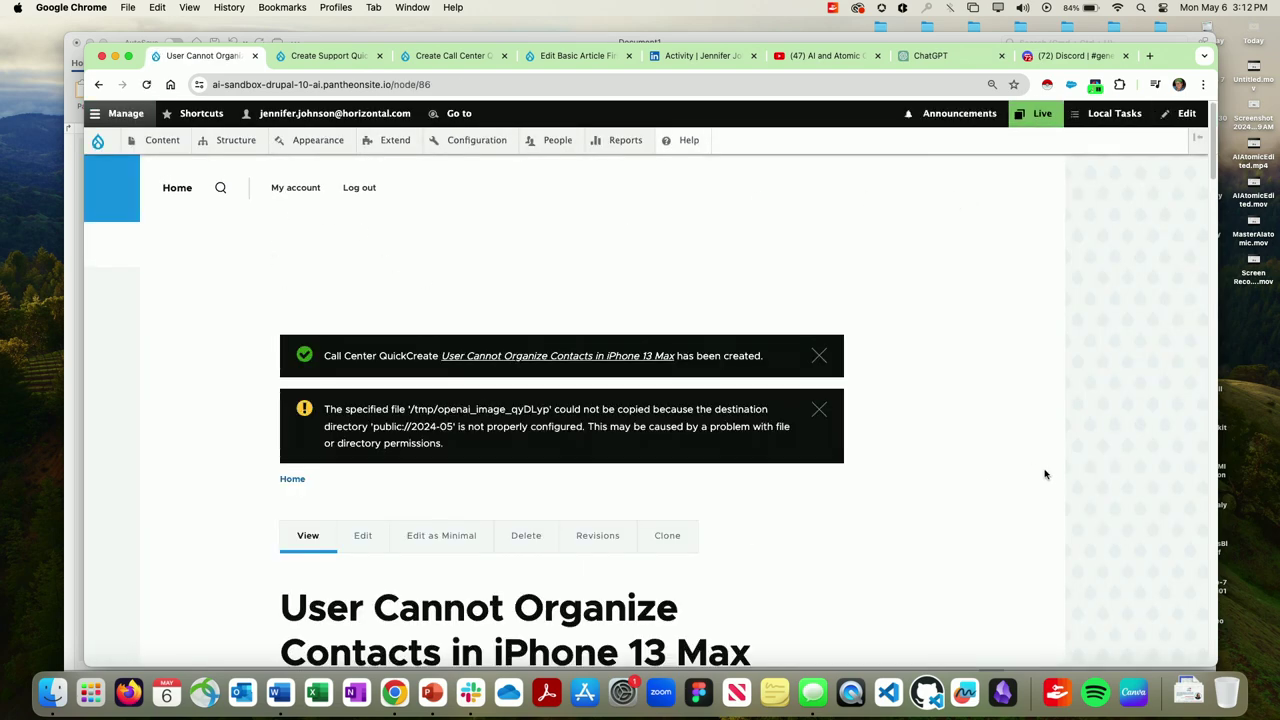
Dismiss the warning message on the saved article's page and open the article for editing.
{"action": "left_click", "coordinate": [818, 409]}
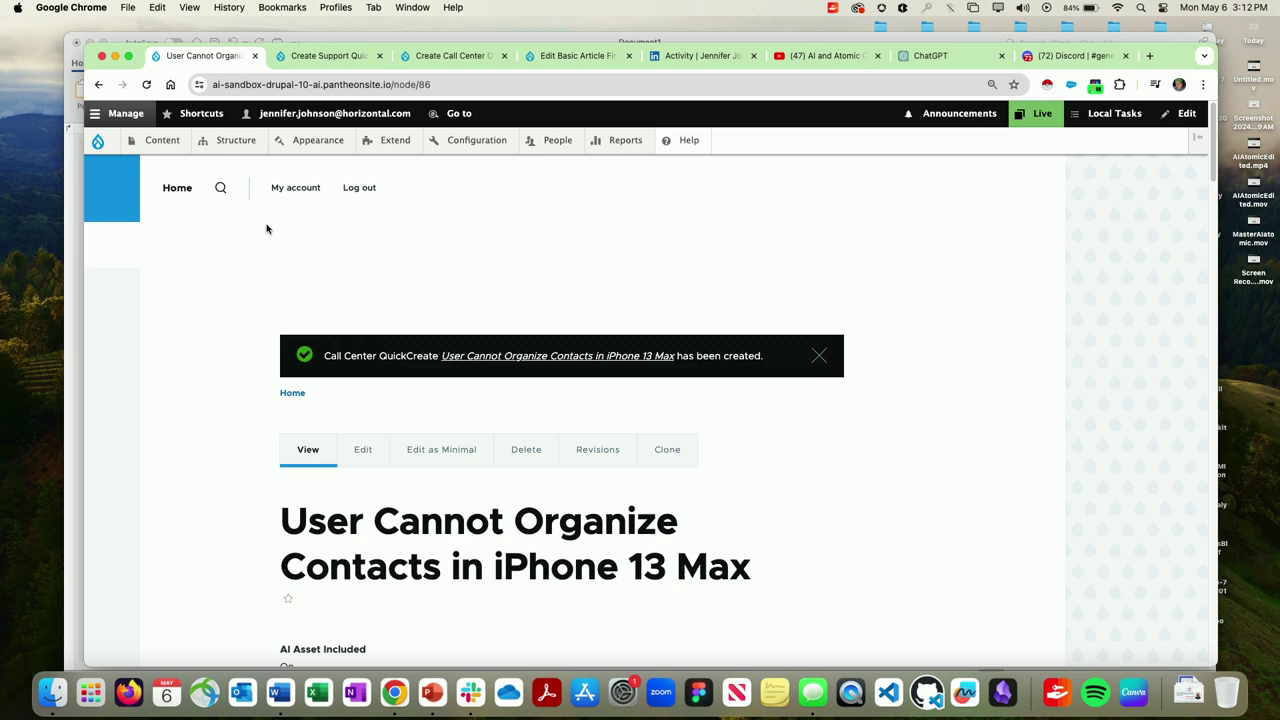
{"action": "scroll", "coordinate": [381, 212], "scroll_direction": "down", "scroll_amount": 1}
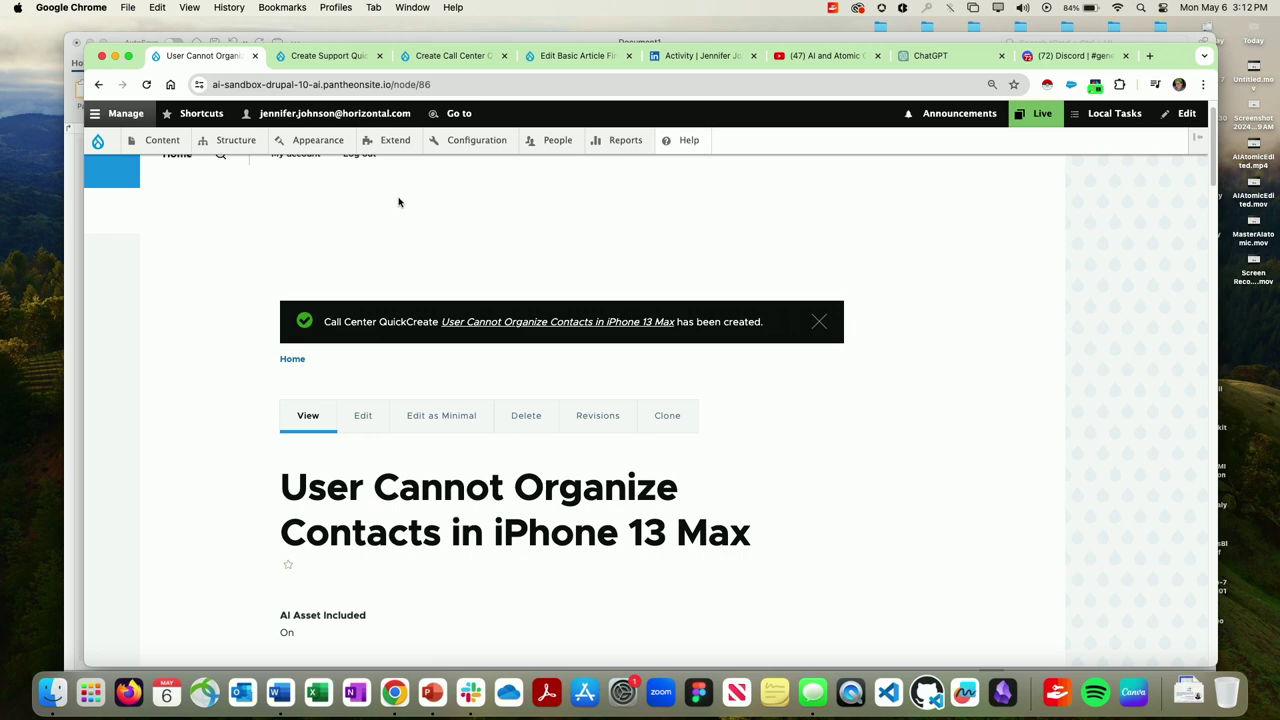
{"action": "scroll", "coordinate": [398, 202], "scroll_direction": "down", "scroll_amount": 1}
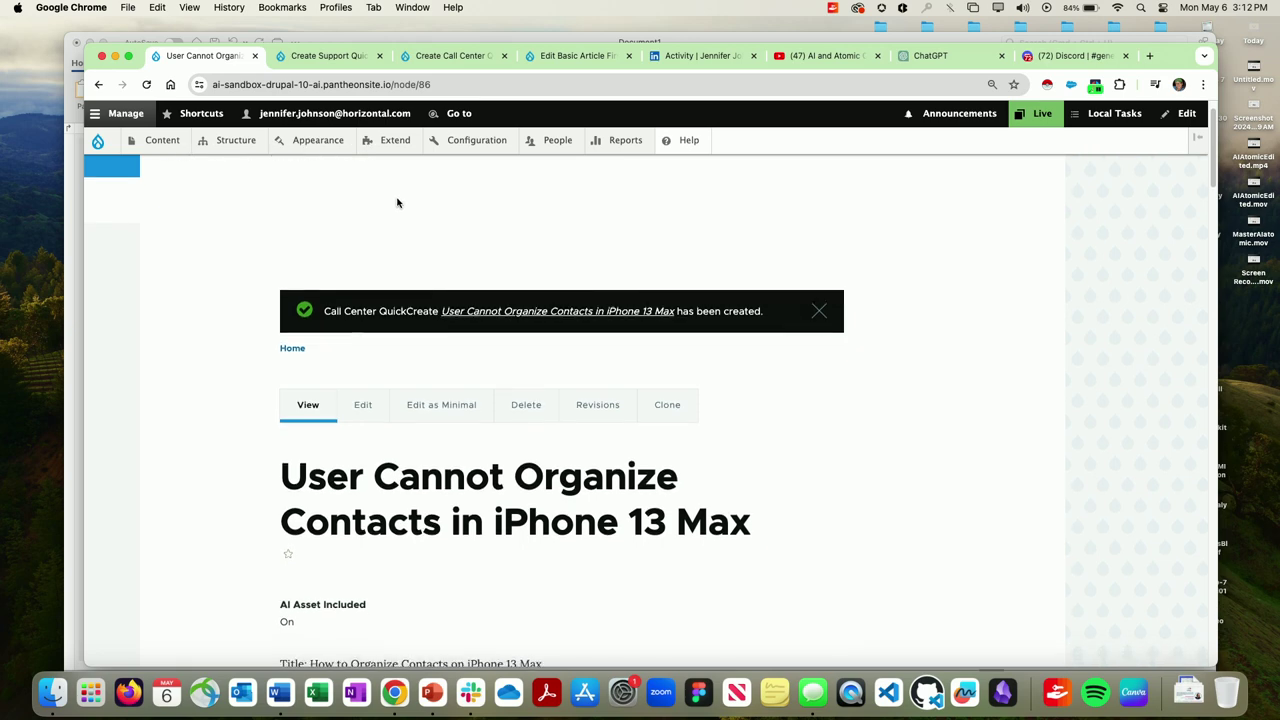
{"action": "left_click", "coordinate": [363, 411]}
Review the extracted keywords and the assumed user intent of the saved article.
{"action": "scroll", "coordinate": [238, 320], "scroll_direction": "down", "scroll_amount": 3}
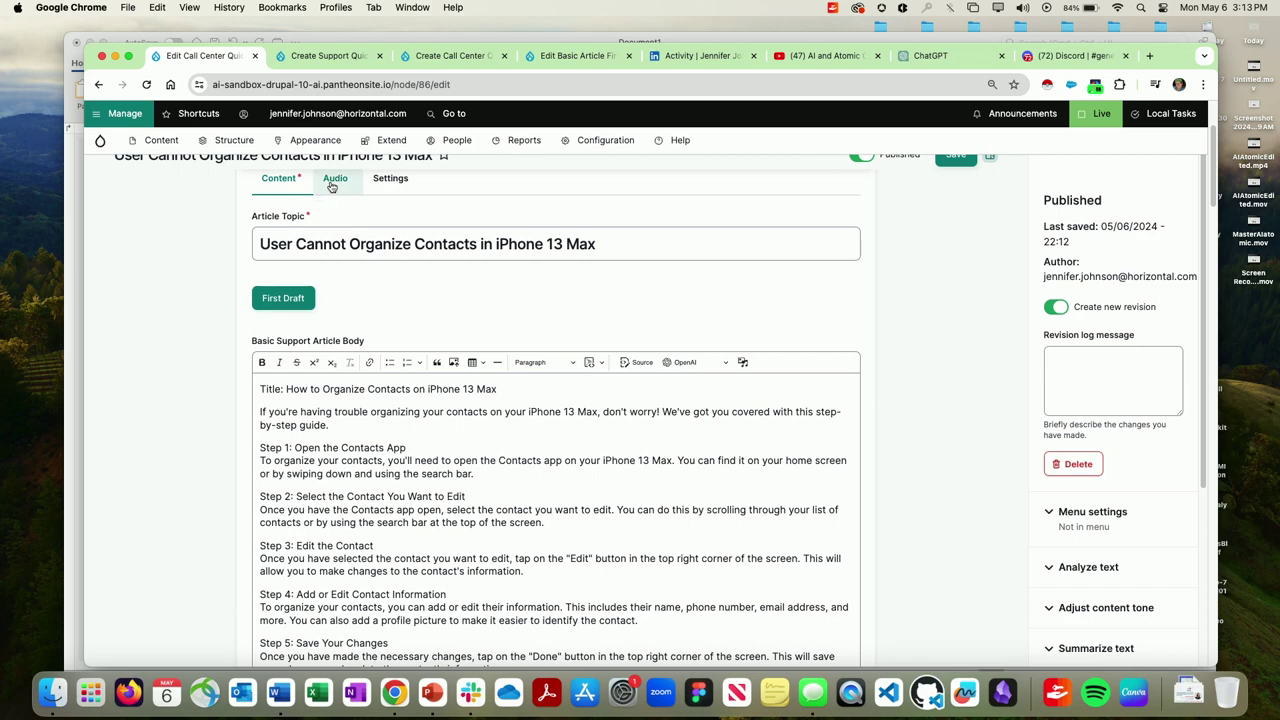
{"action": "scroll", "coordinate": [190, 410], "scroll_direction": "down", "scroll_amount": 20}
{"action": "scroll", "coordinate": [193, 418], "scroll_direction": "down", "scroll_amount": 4}
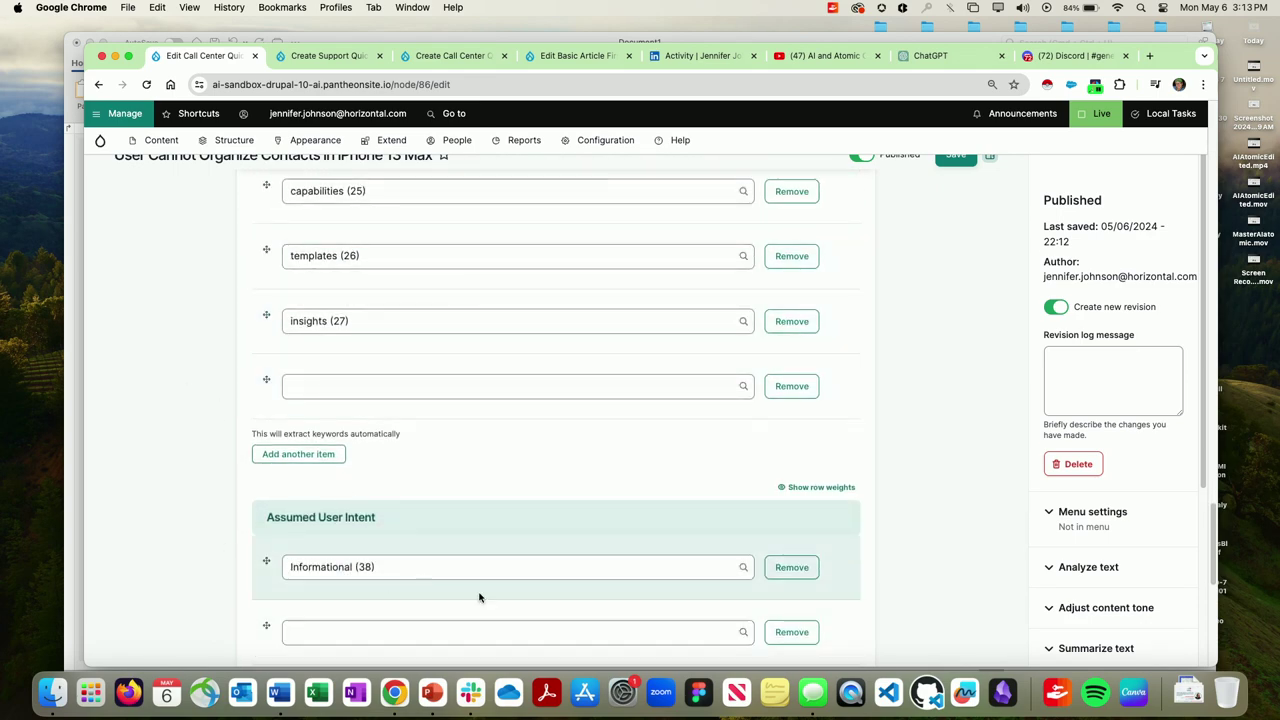
Look at the OpenAI text tools available for the Step By Step Guide body, then close the list.
{"action": "scroll", "coordinate": [235, 510], "scroll_direction": "up", "scroll_amount": 15}
{"action": "scroll", "coordinate": [226, 478], "scroll_direction": "up", "scroll_amount": 1}
{"action": "scroll", "coordinate": [230, 478], "scroll_direction": "up", "scroll_amount": 7}
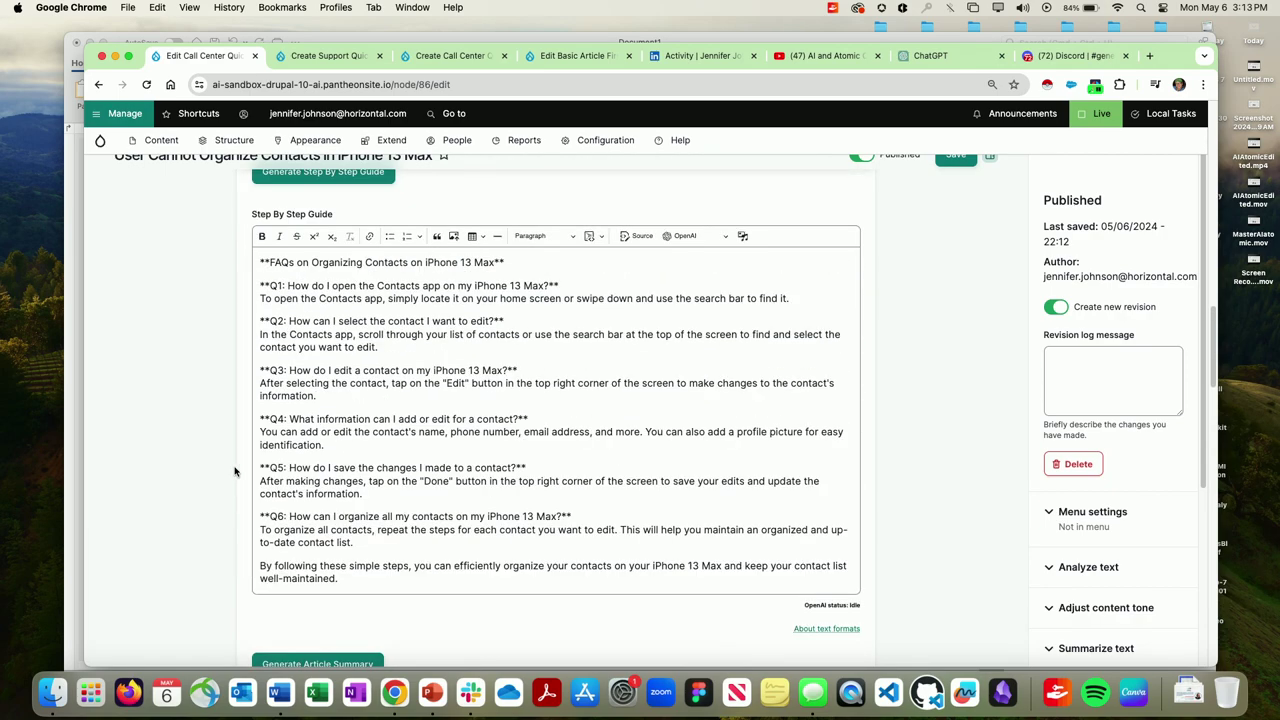
{"action": "left_click", "coordinate": [723, 237]}
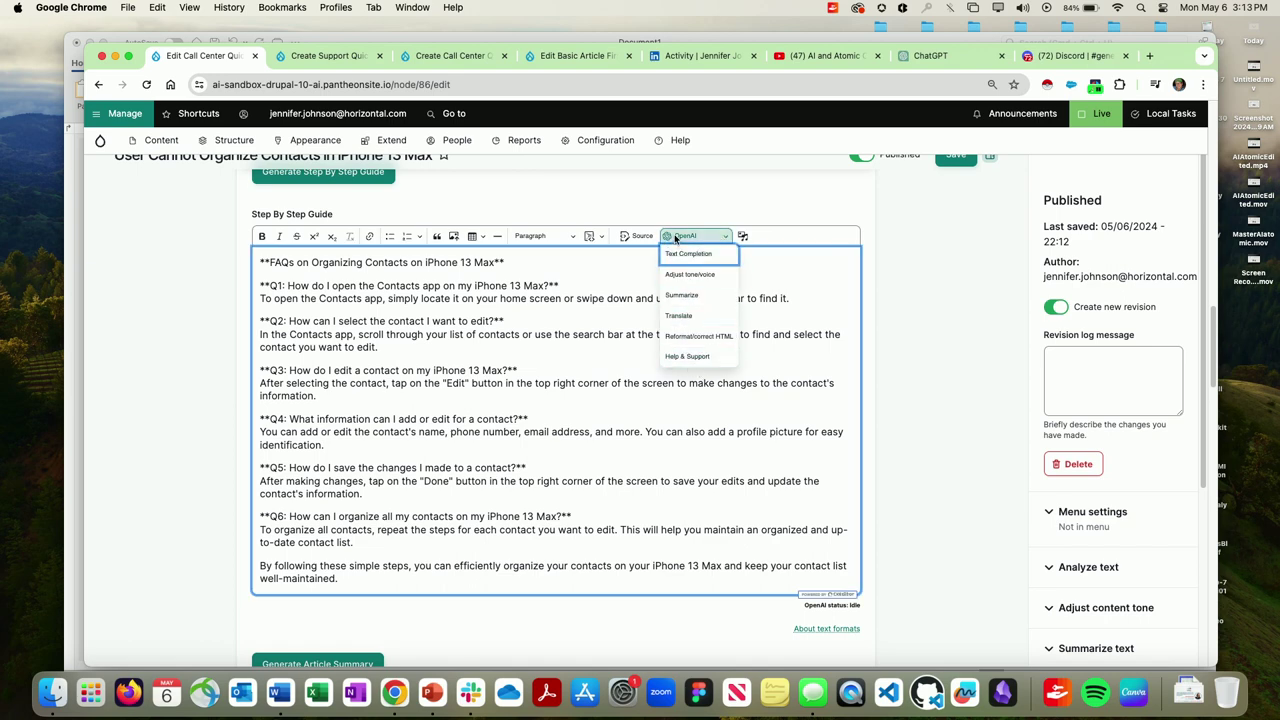
{"action": "left_click", "coordinate": [459, 362]}
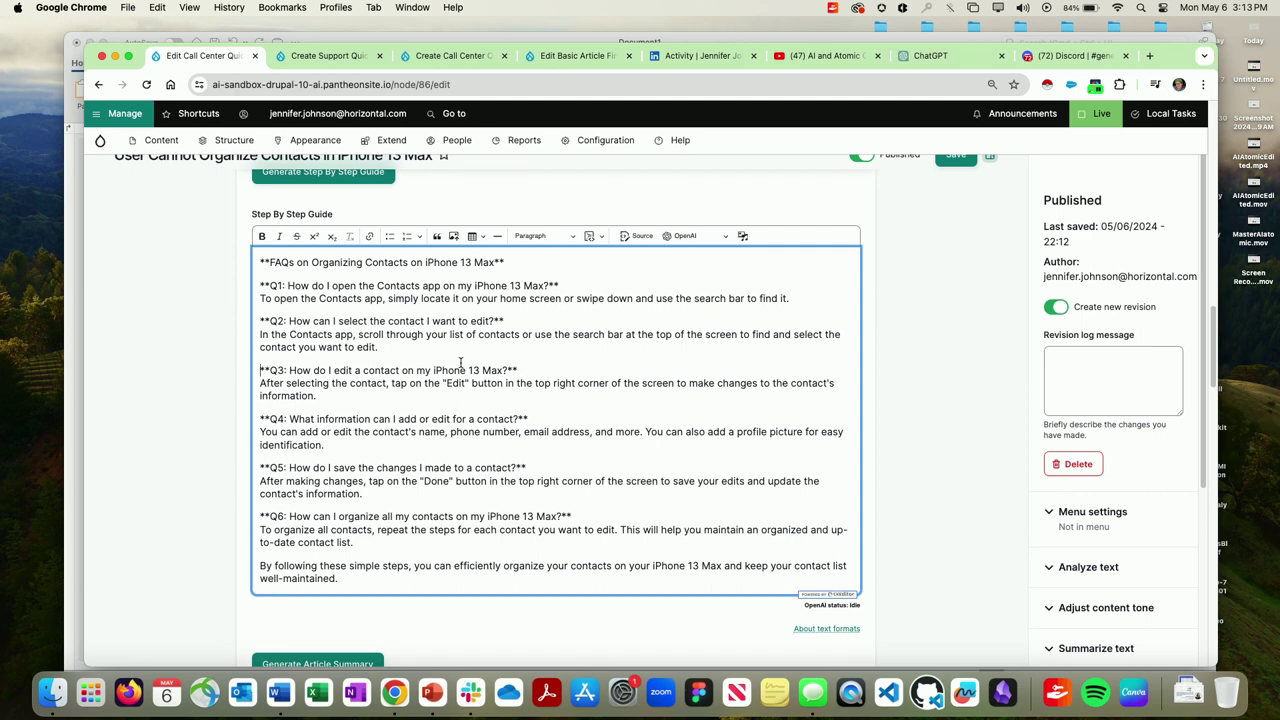
Reformat the entire Step By Step Guide text with the OpenAI Reformat/correct HTML tool.
{"action": "left_click", "coordinate": [690, 236]}
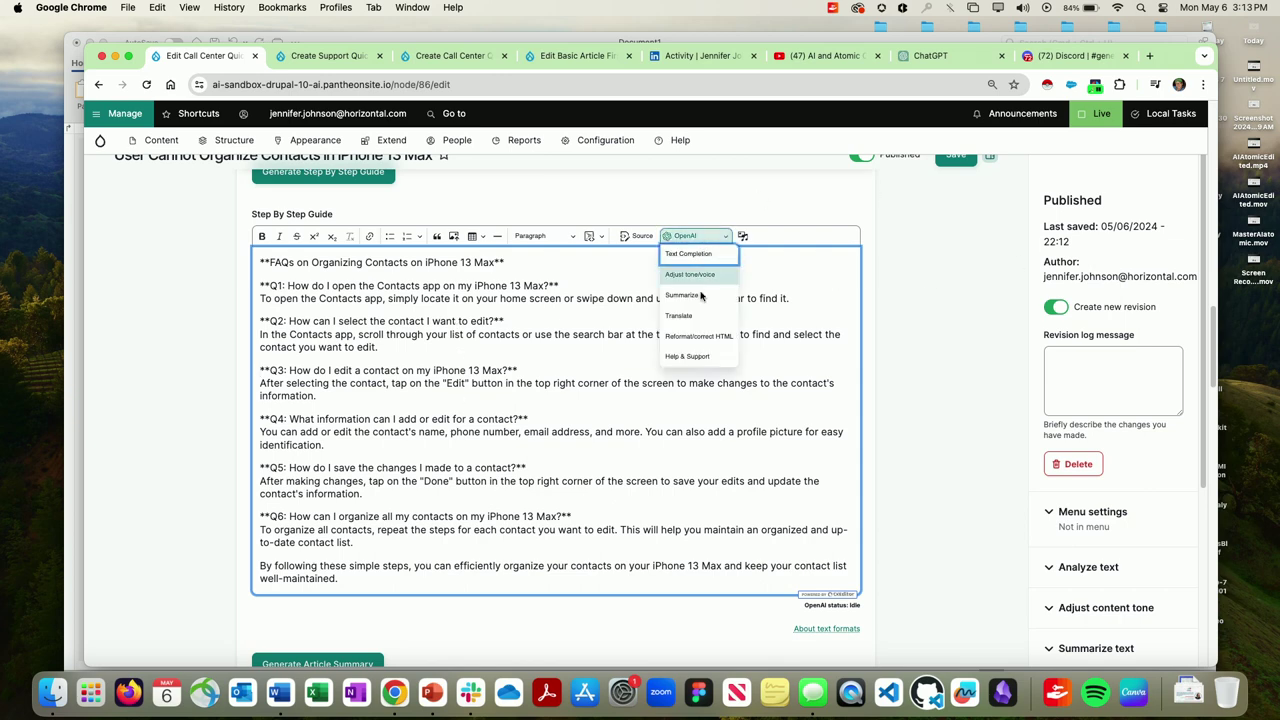
{"action": "left_click", "coordinate": [279, 355]}
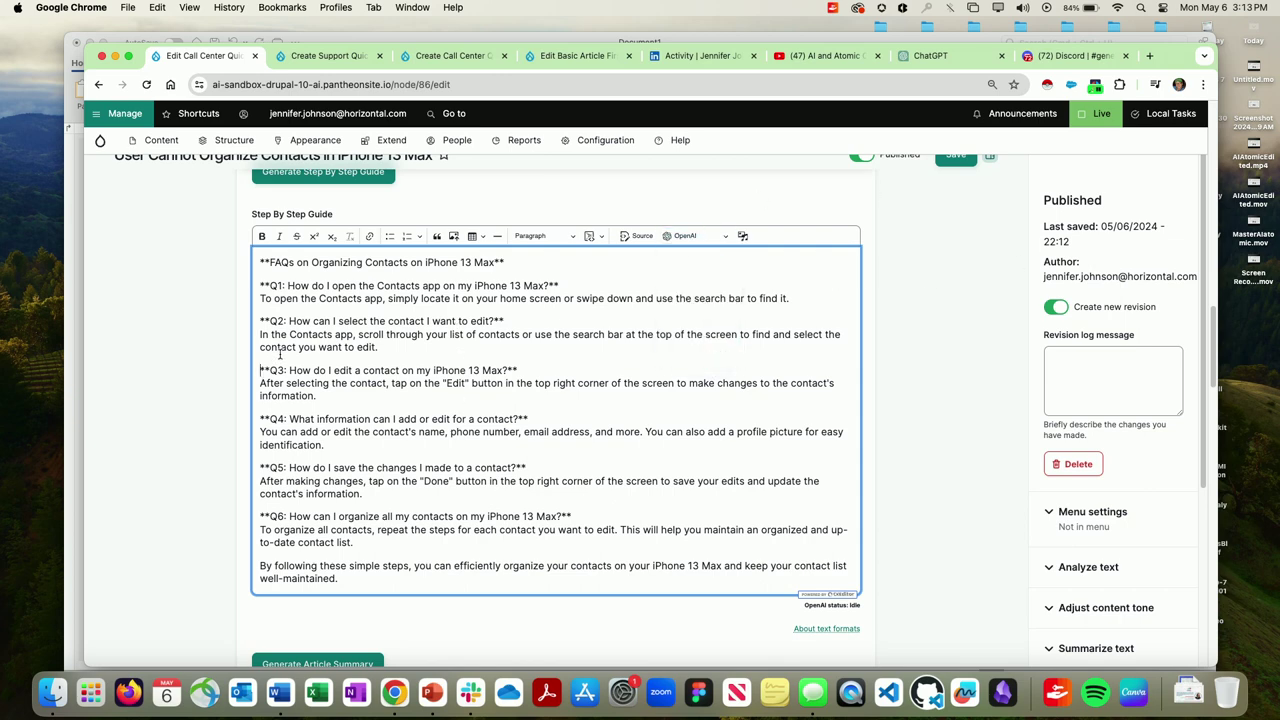
{"action": "key", "text": "super+a"}
{"action": "left_click", "coordinate": [700, 236]}
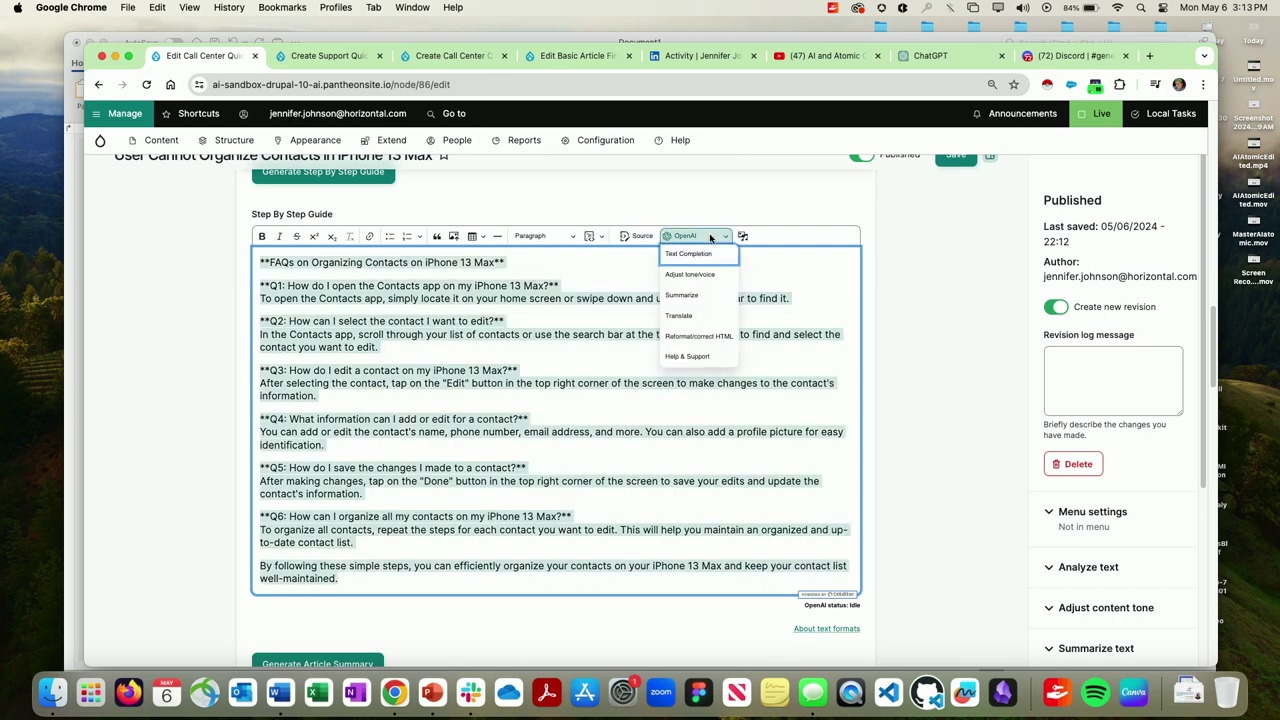
{"action": "left_click", "coordinate": [692, 336]}
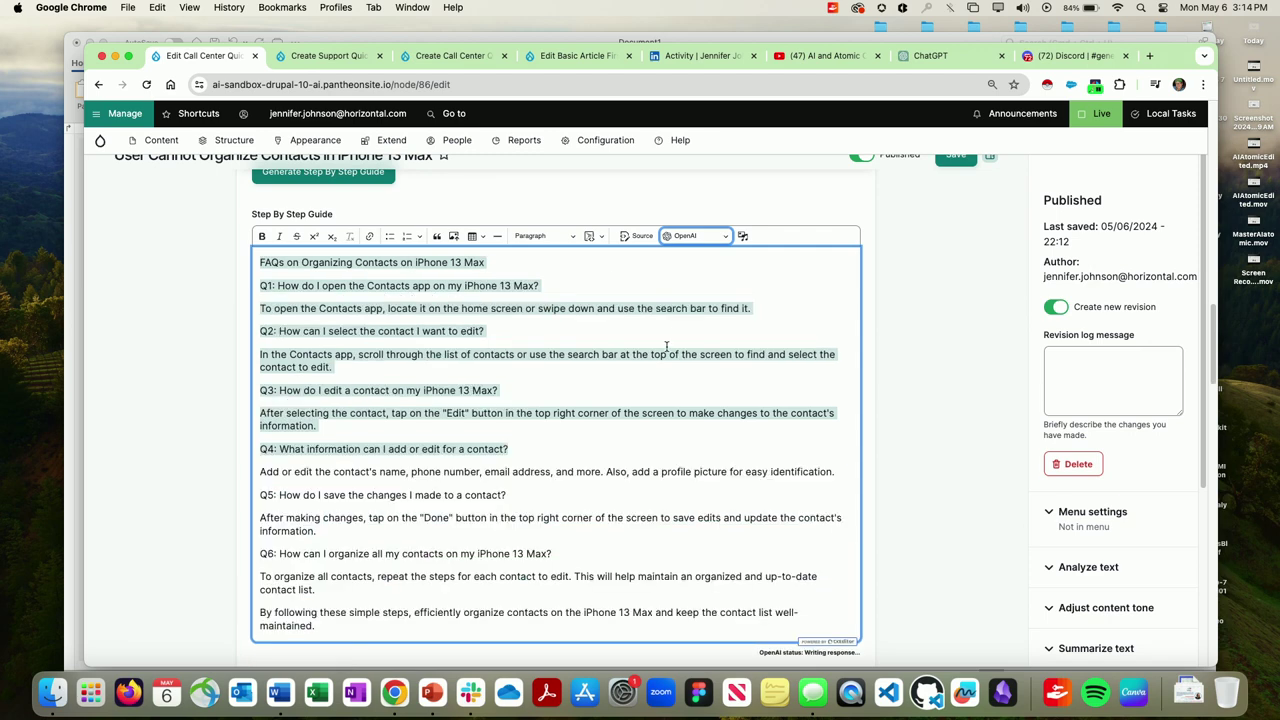
{"action": "scroll", "coordinate": [705, 420], "scroll_direction": "down", "scroll_amount": 1}
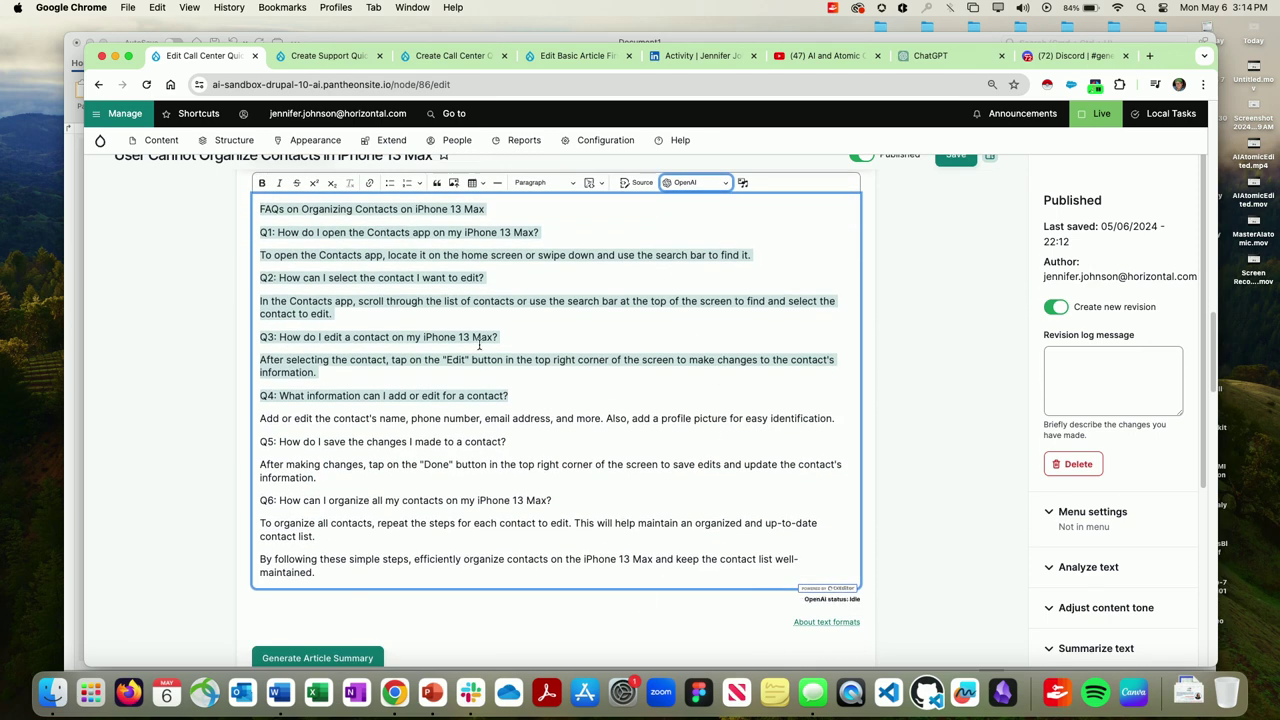
{"action": "scroll", "coordinate": [576, 473], "scroll_direction": "up", "scroll_amount": 8}
{"action": "scroll", "coordinate": [576, 473], "scroll_direction": "down", "scroll_amount": 8}
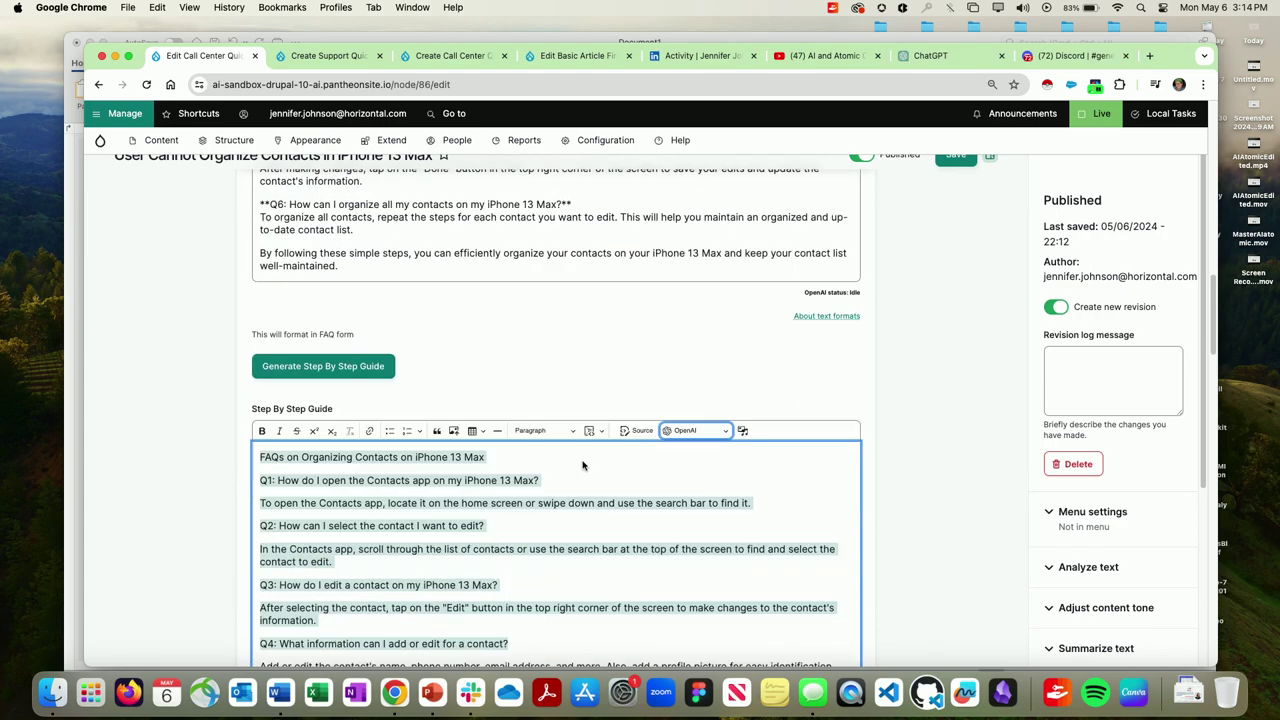
{"action": "scroll", "coordinate": [529, 455], "scroll_direction": "down", "scroll_amount": 3}
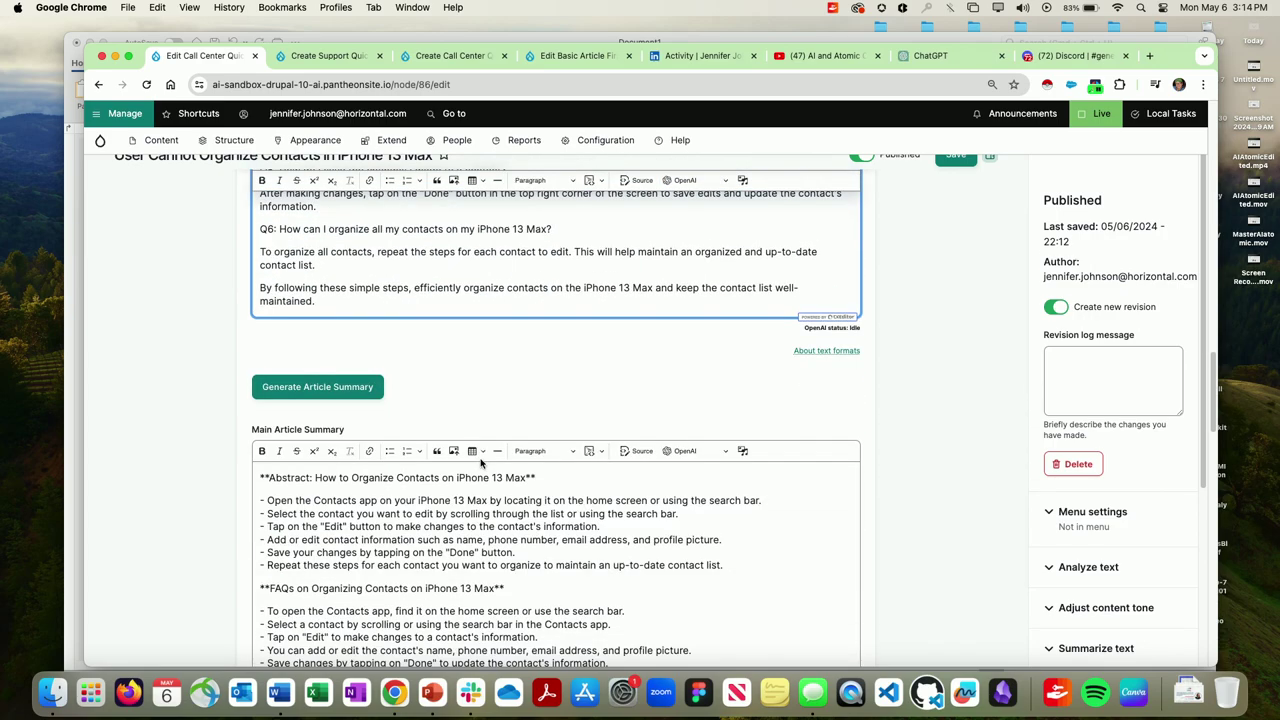
Copy the whole Teaser text from the article's audio section into the Text to Audio (ElevenLabs) text field.
{"action": "scroll", "coordinate": [545, 476], "scroll_direction": "up", "scroll_amount": 10}
{"action": "scroll", "coordinate": [483, 291], "scroll_direction": "up", "scroll_amount": 5}
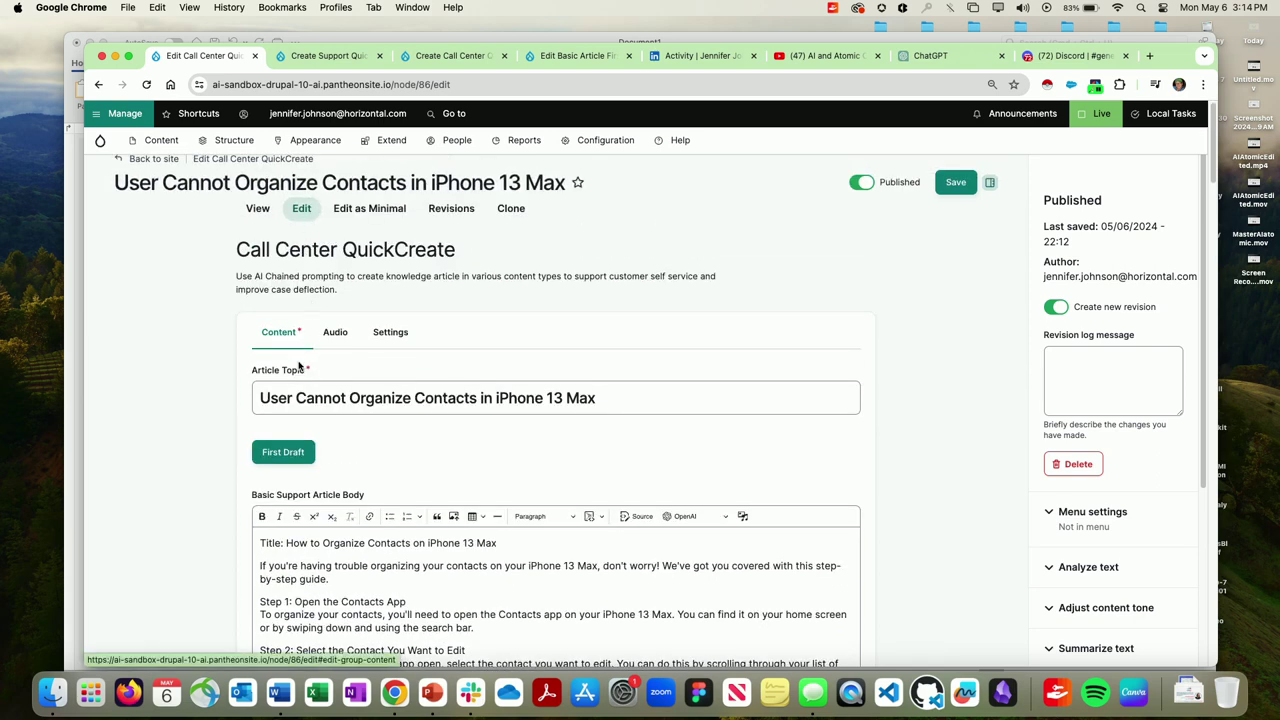
{"action": "left_click", "coordinate": [336, 333]}
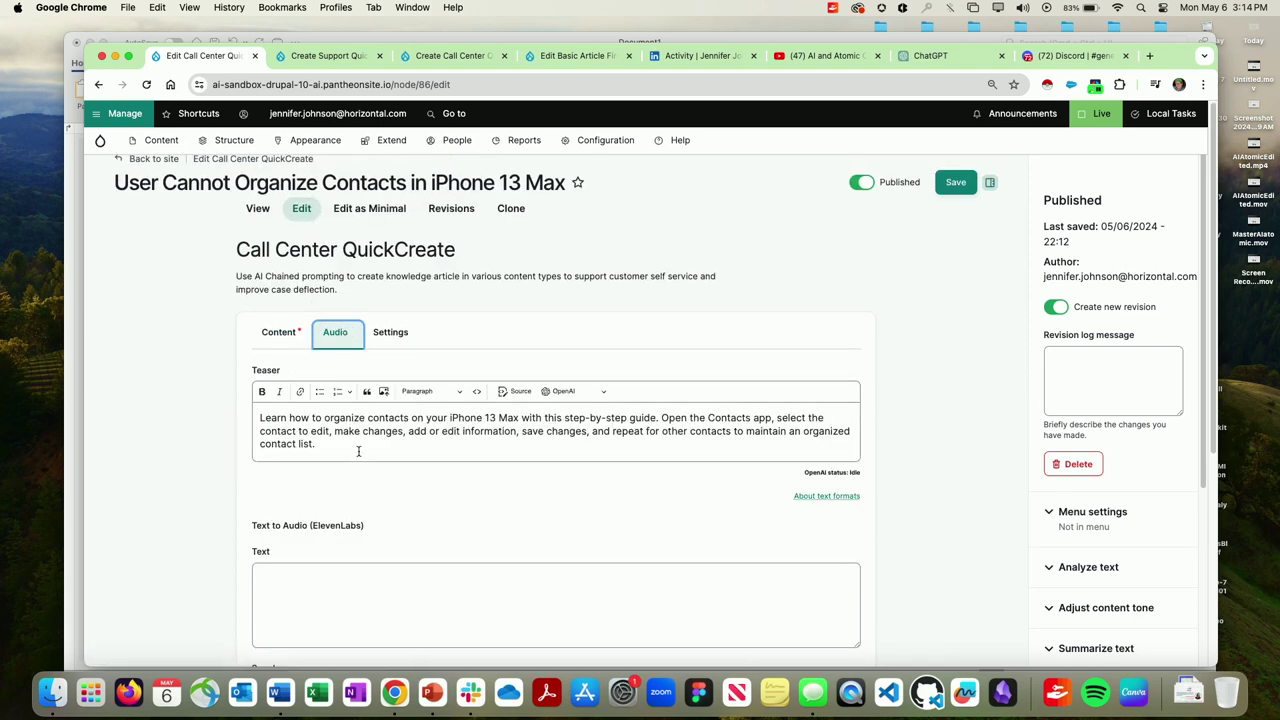
{"action": "triple_click", "coordinate": [359, 450]}
{"action": "key", "text": "cmd+c"}
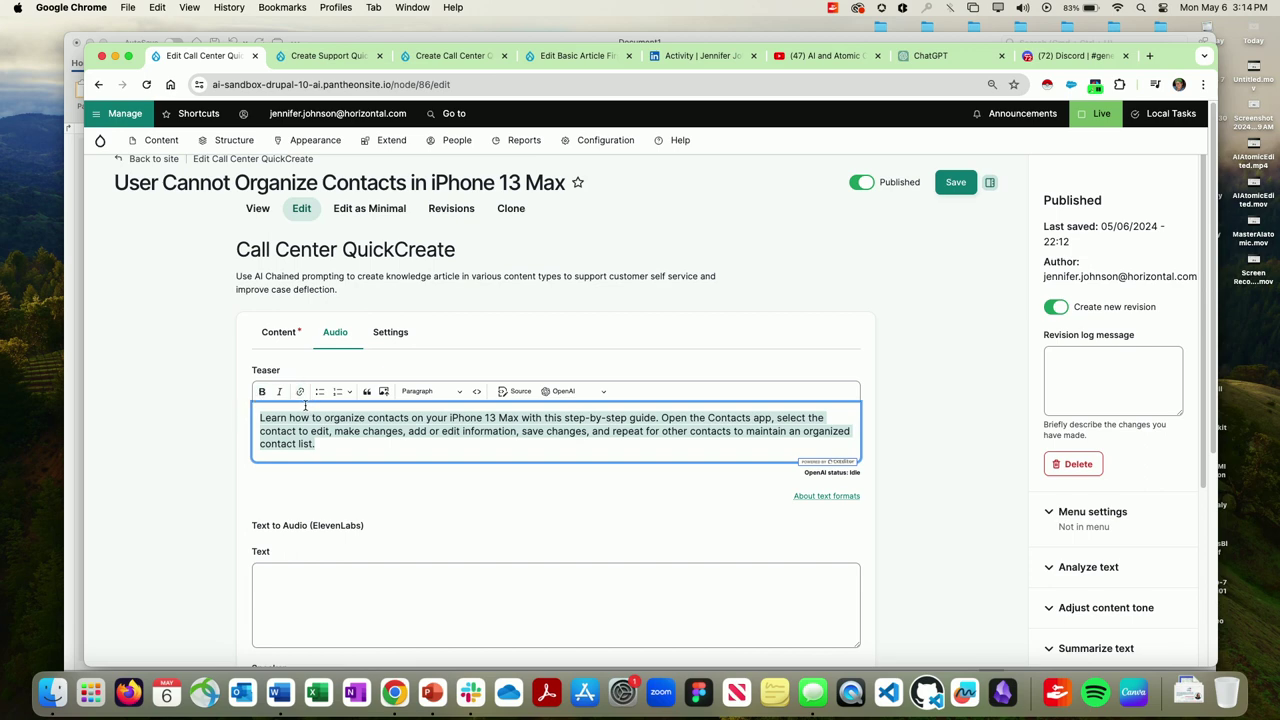
{"action": "scroll", "coordinate": [316, 407], "scroll_direction": "down", "scroll_amount": 3}
{"action": "left_click", "coordinate": [331, 450]}
{"action": "key", "text": "cmd+v"}
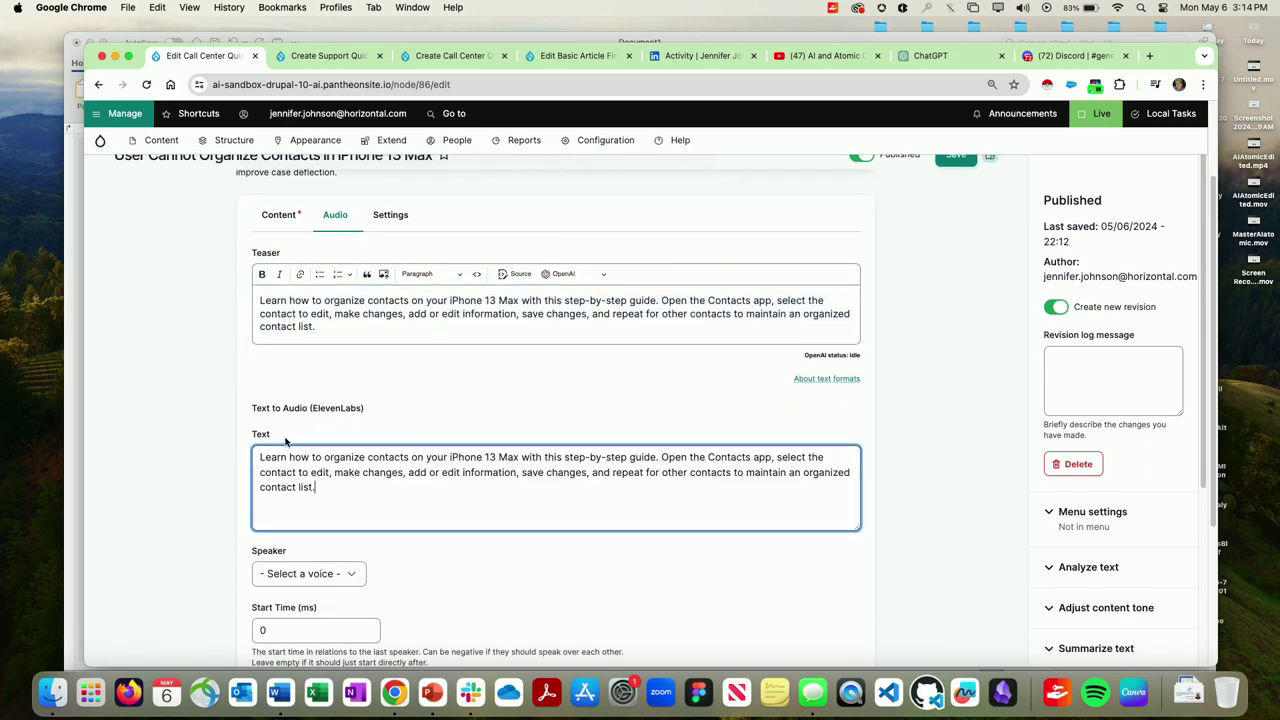
Set the speaker to Rachel and generate the teaser audio.
{"action": "scroll", "coordinate": [218, 419], "scroll_direction": "down", "scroll_amount": 5}
{"action": "left_click", "coordinate": [300, 354]}
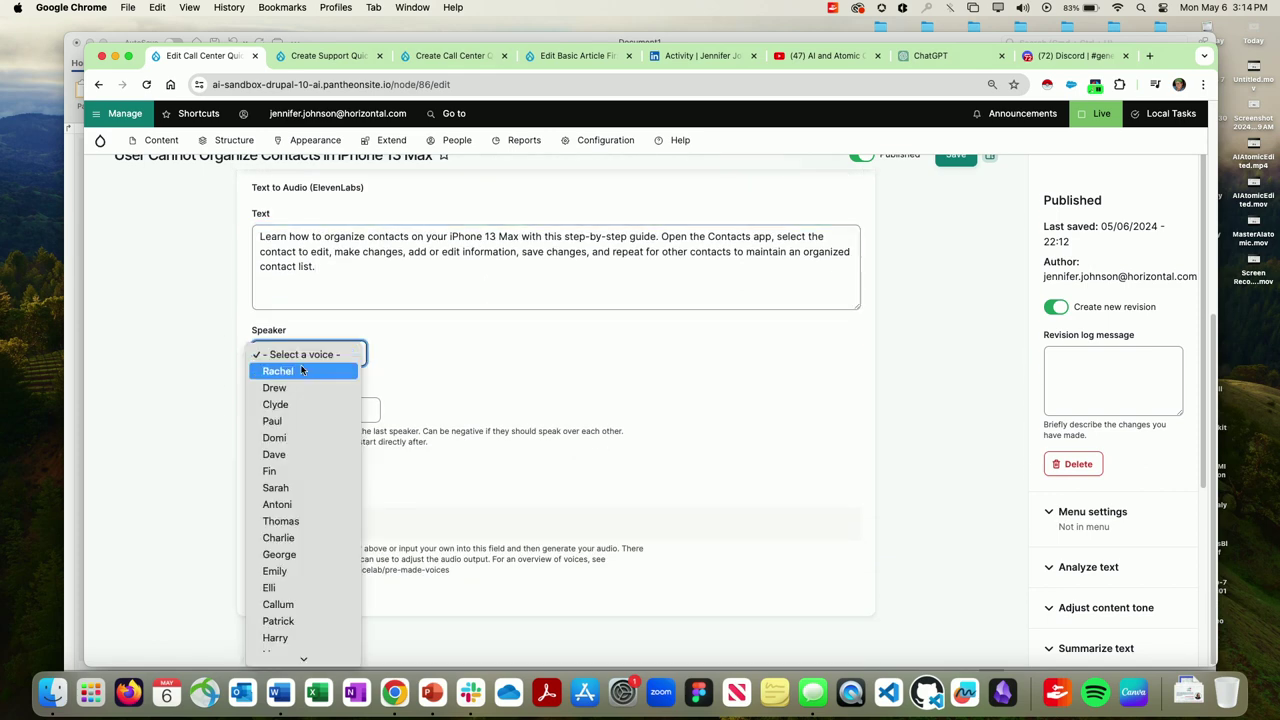
{"action": "left_click", "coordinate": [300, 371]}
{"action": "left_click", "coordinate": [288, 486]}
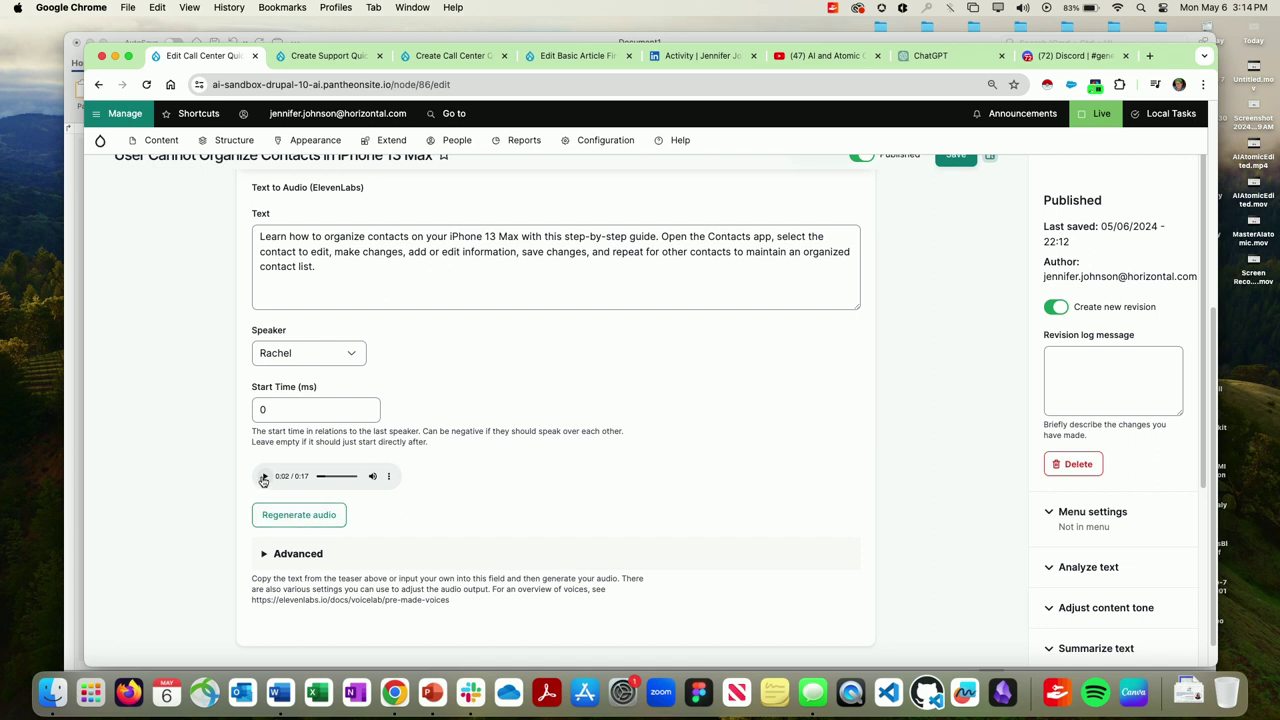
Play the generated teaser audio and change the speaker to Sarah.
{"action": "left_click", "coordinate": [264, 477]}
{"action": "left_click", "coordinate": [350, 354]}
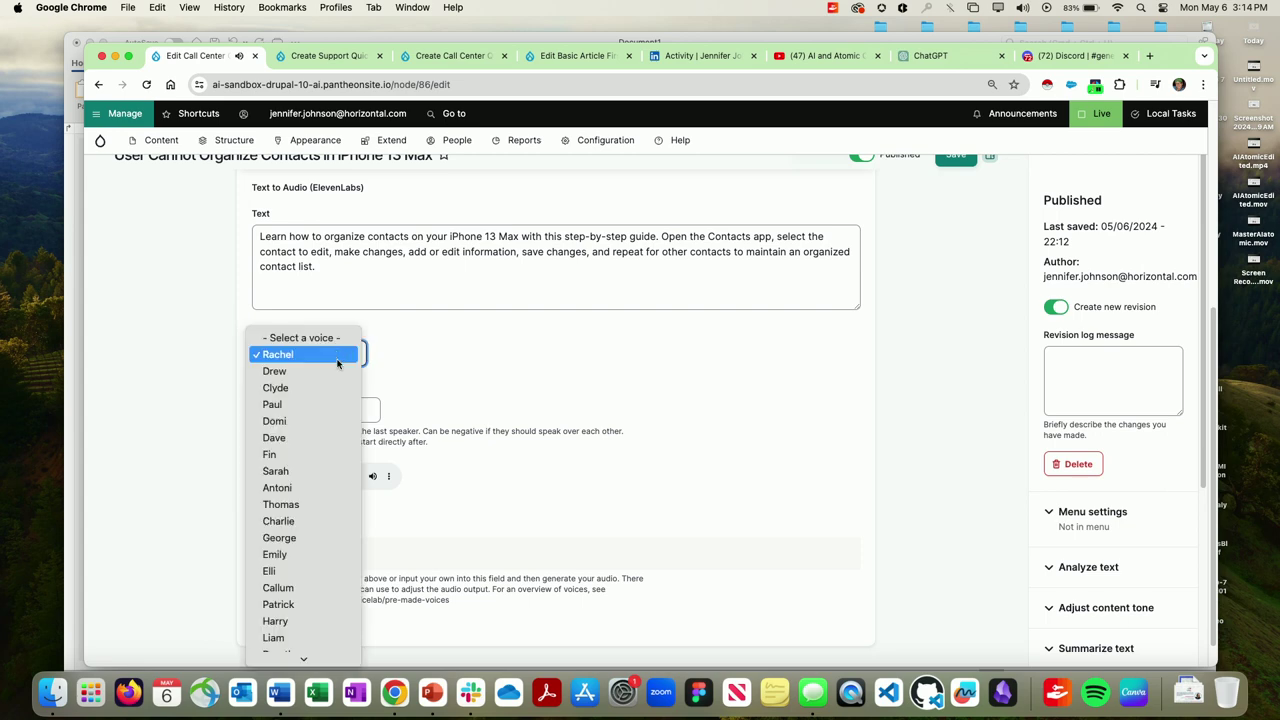
{"action": "left_click", "coordinate": [320, 476]}
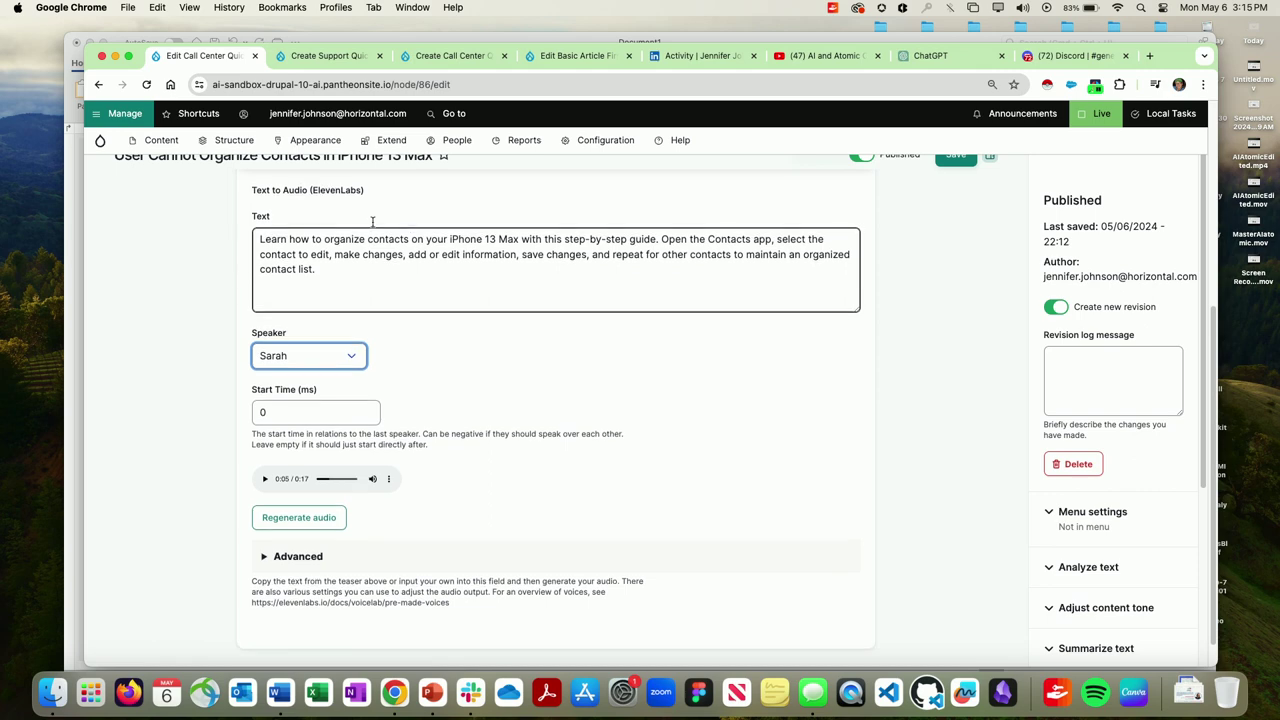
Start a new Social Media QuickCreate item and show its Social Media Review and Sentiment Analysis fields.
{"action": "mouse_move", "coordinate": [165, 144]}
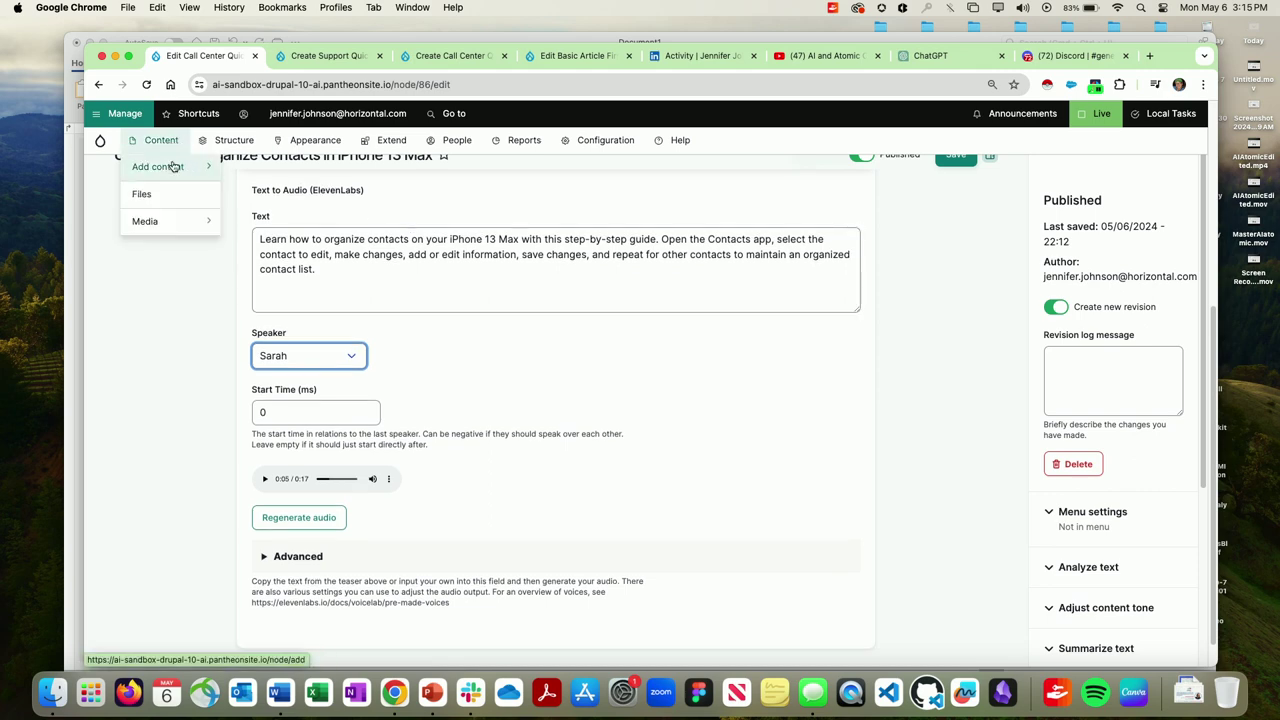
{"action": "mouse_move", "coordinate": [172, 167]}
{"action": "left_click", "coordinate": [582, 308]}
{"action": "mouse_move", "coordinate": [158, 141]}
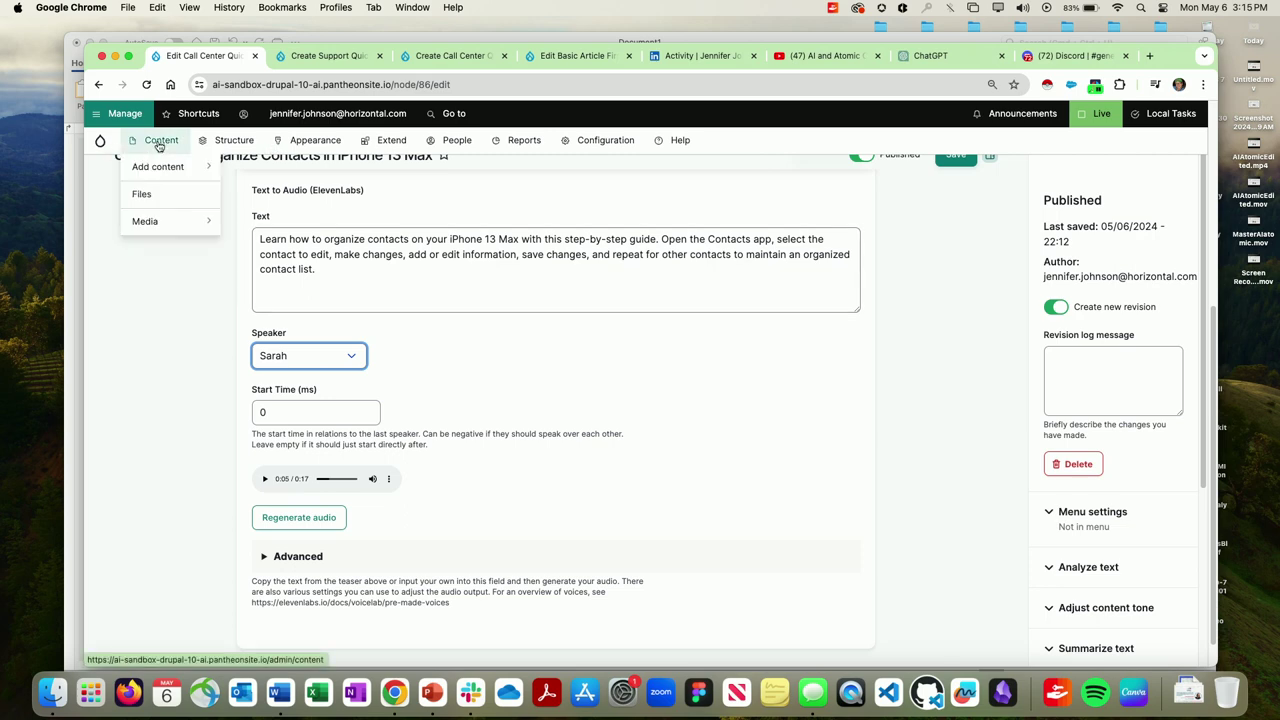
{"action": "mouse_move", "coordinate": [168, 167]}
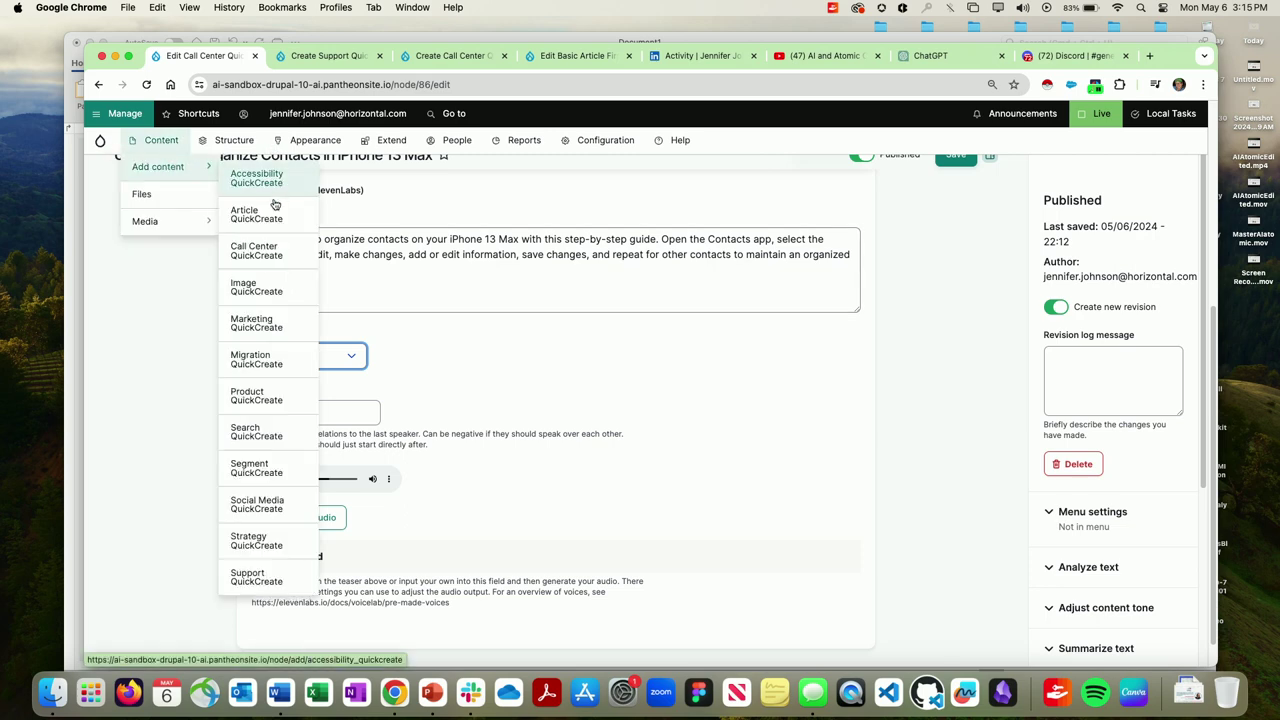
{"action": "left_click", "coordinate": [263, 513]}
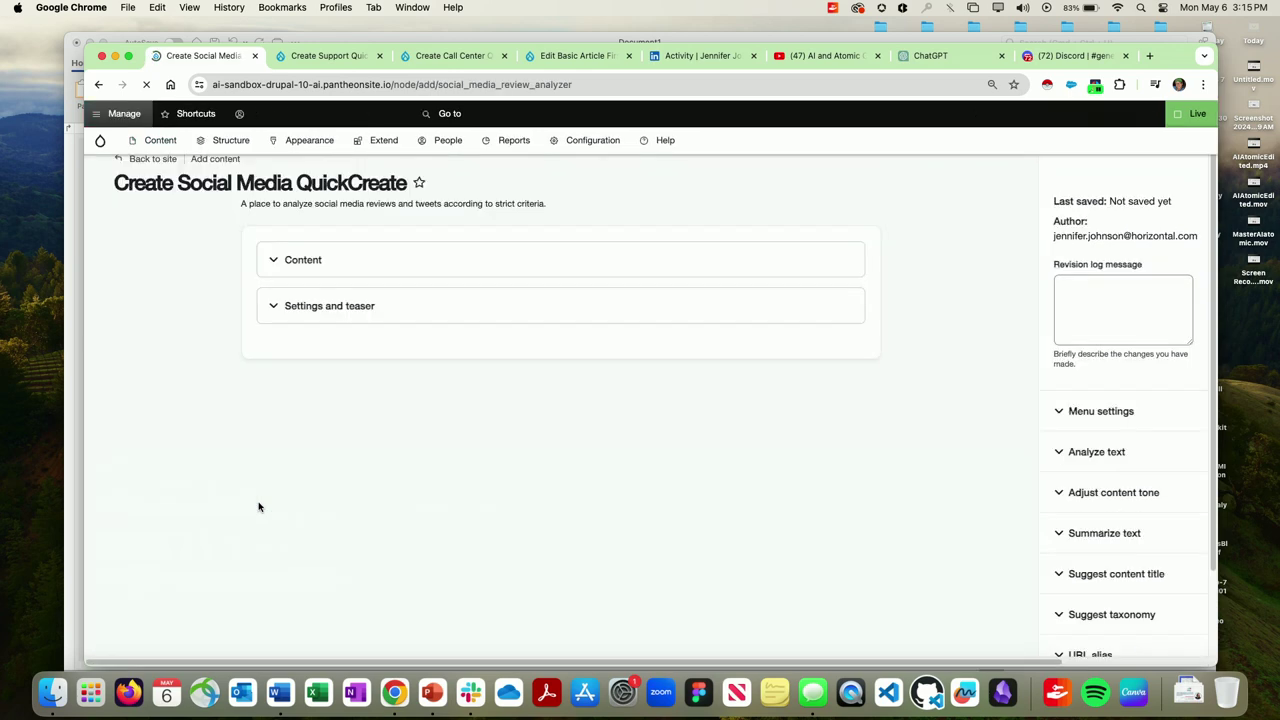
{"action": "scroll", "coordinate": [193, 330], "scroll_direction": "down", "scroll_amount": 2}
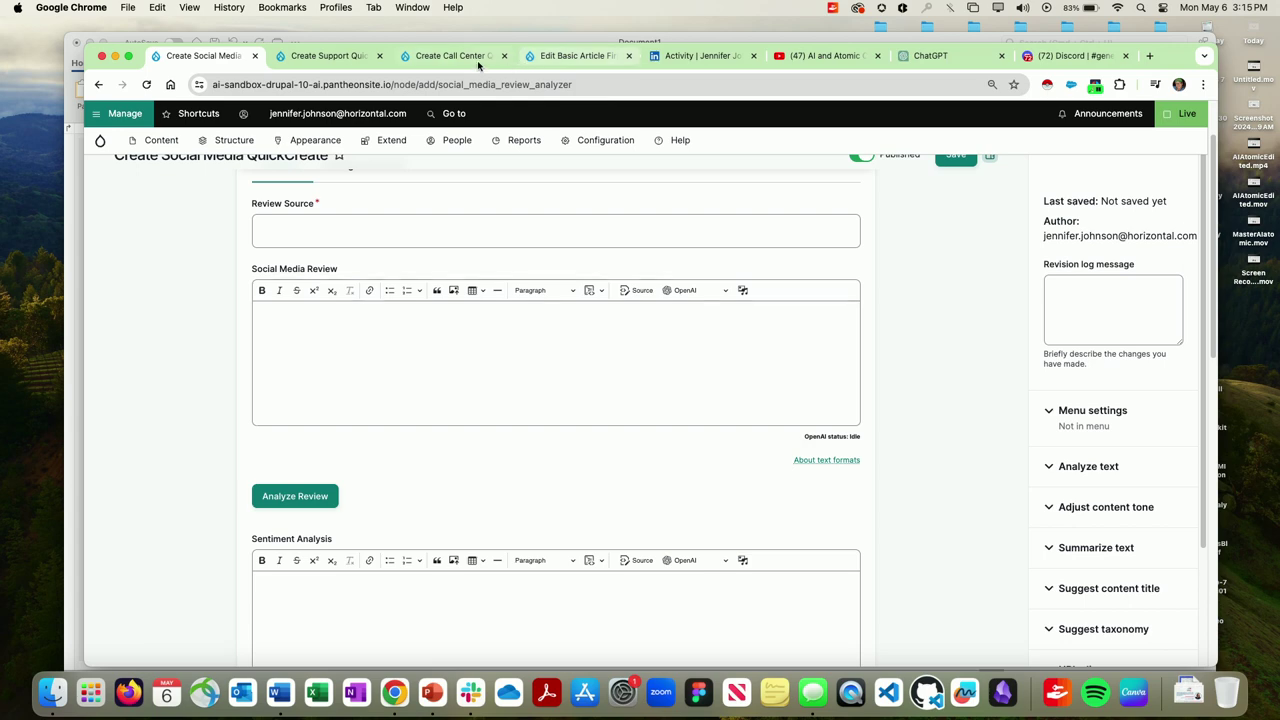
Open the Review Sentiment Analysis augmentor and enlarge its system message field to read the full prompt.
{"action": "left_click", "coordinate": [534, 57]}
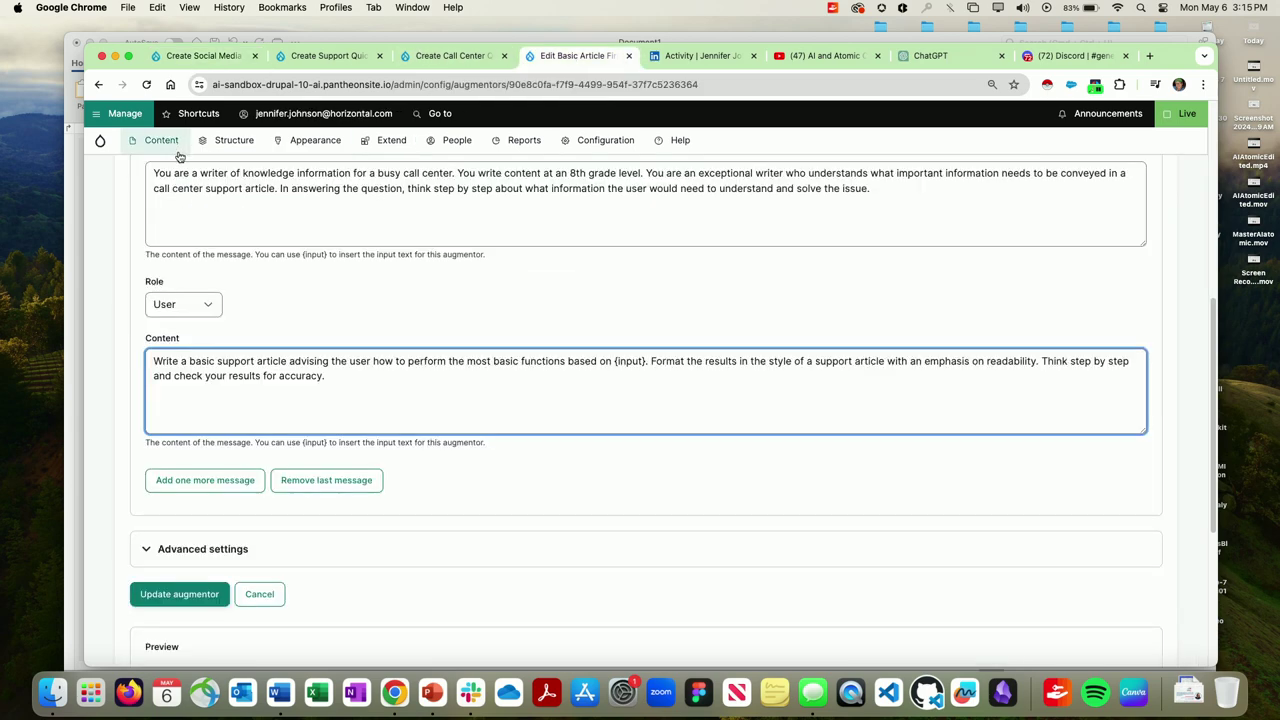
{"action": "left_click", "coordinate": [99, 85]}
{"action": "scroll", "coordinate": [660, 506], "scroll_direction": "down", "scroll_amount": 4}
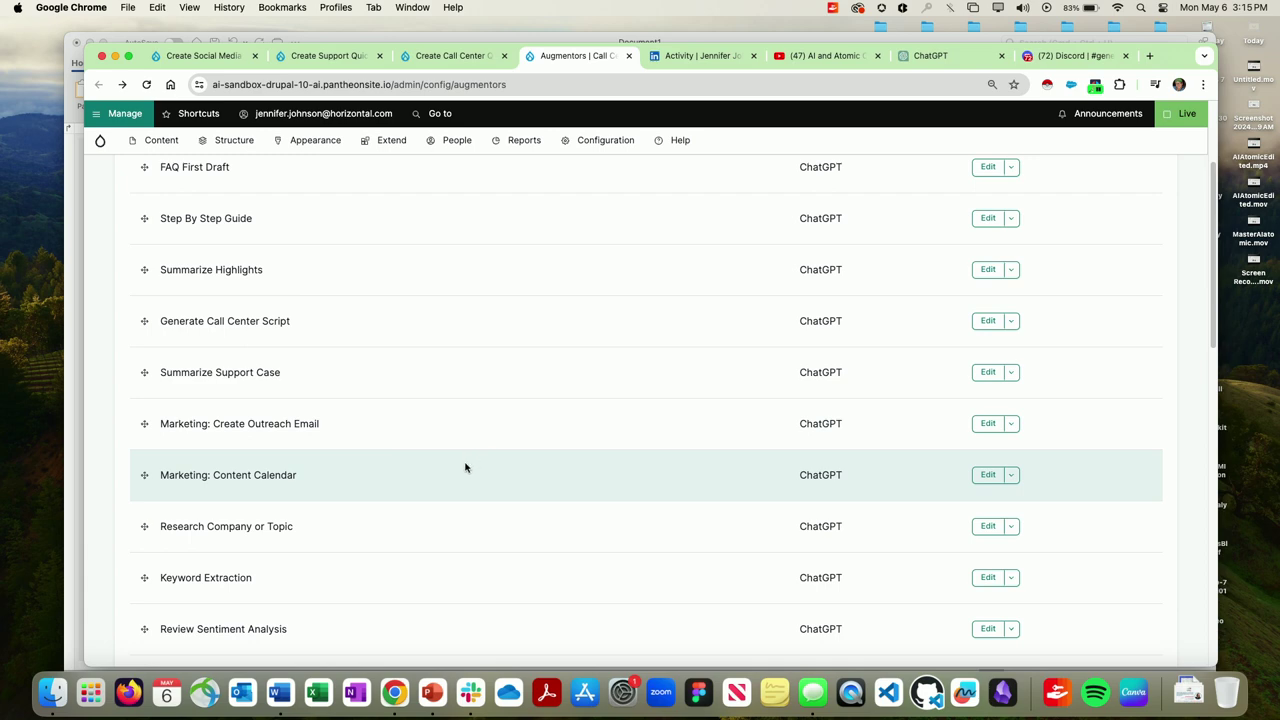
{"action": "left_click", "coordinate": [987, 628]}
{"action": "scroll", "coordinate": [483, 400], "scroll_direction": "down", "scroll_amount": 5}
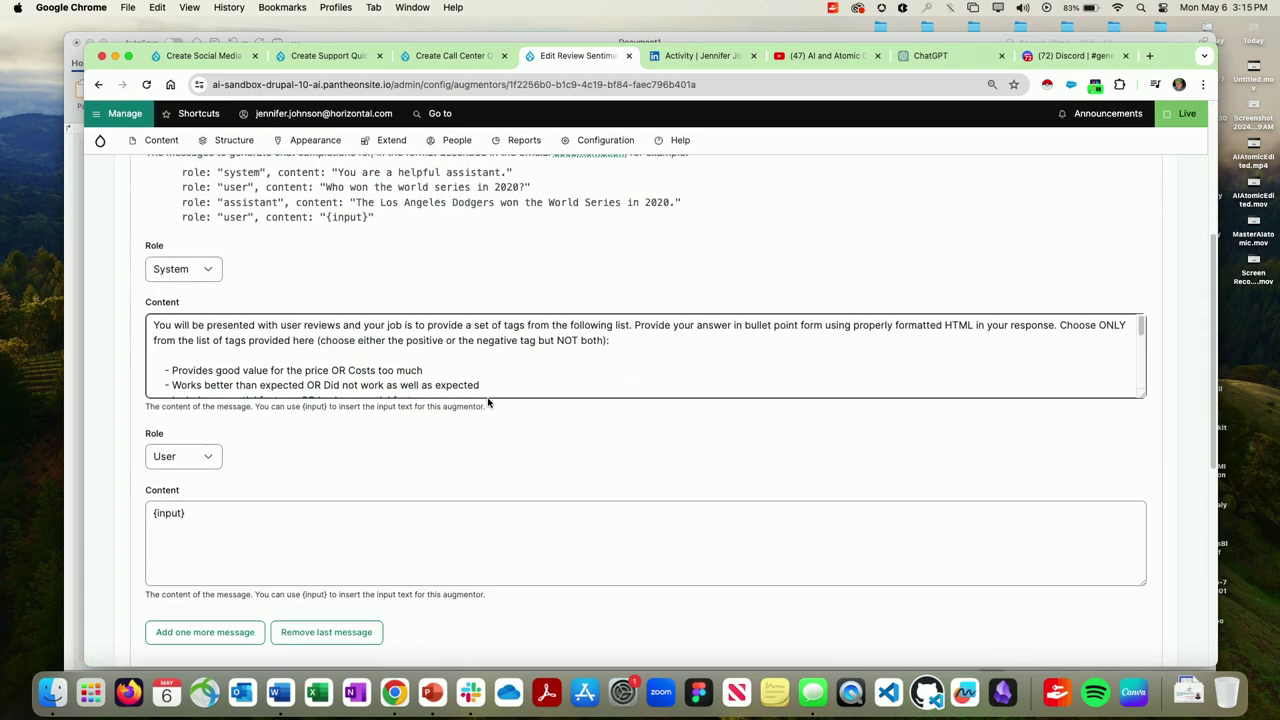
{"action": "left_click_drag", "start_coordinate": [1142, 268], "coordinate": [1173, 543]}
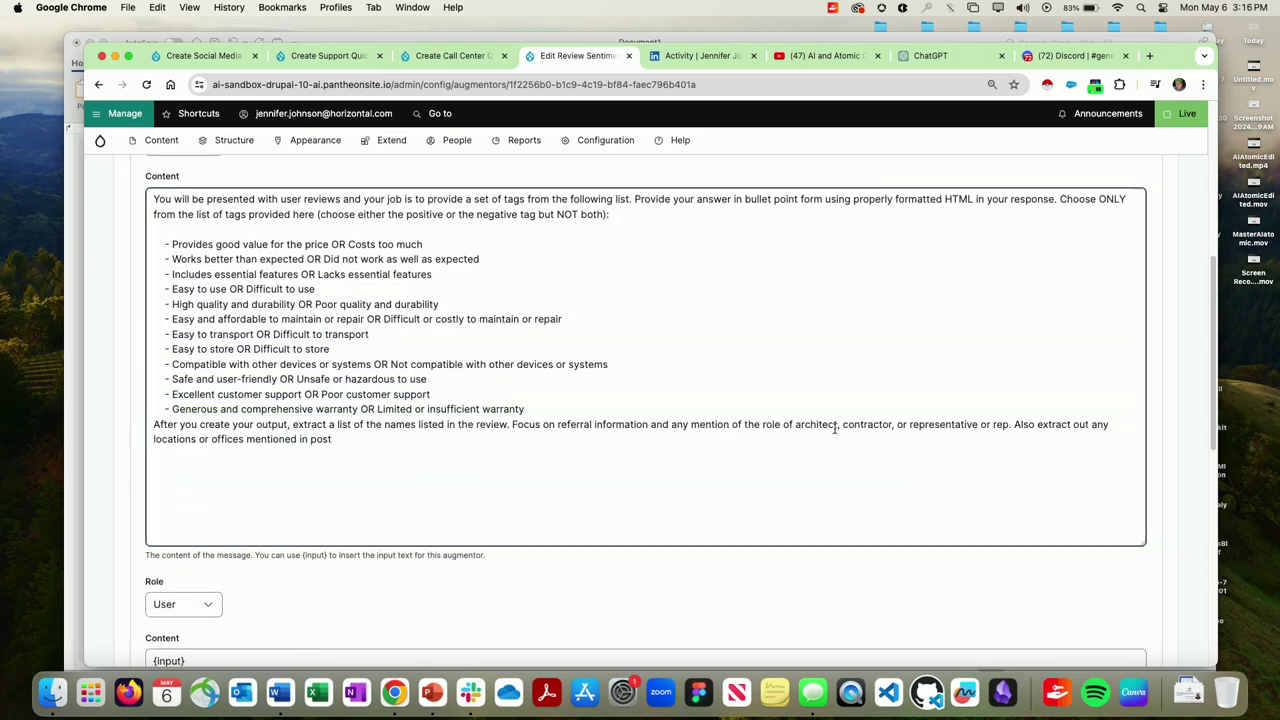
{"action": "scroll", "coordinate": [680, 360], "scroll_direction": "up", "scroll_amount": 3}
{"action": "scroll", "coordinate": [625, 399], "scroll_direction": "down", "scroll_amount": 1}
{"action": "scroll", "coordinate": [625, 399], "scroll_direction": "down", "scroll_amount": 1}
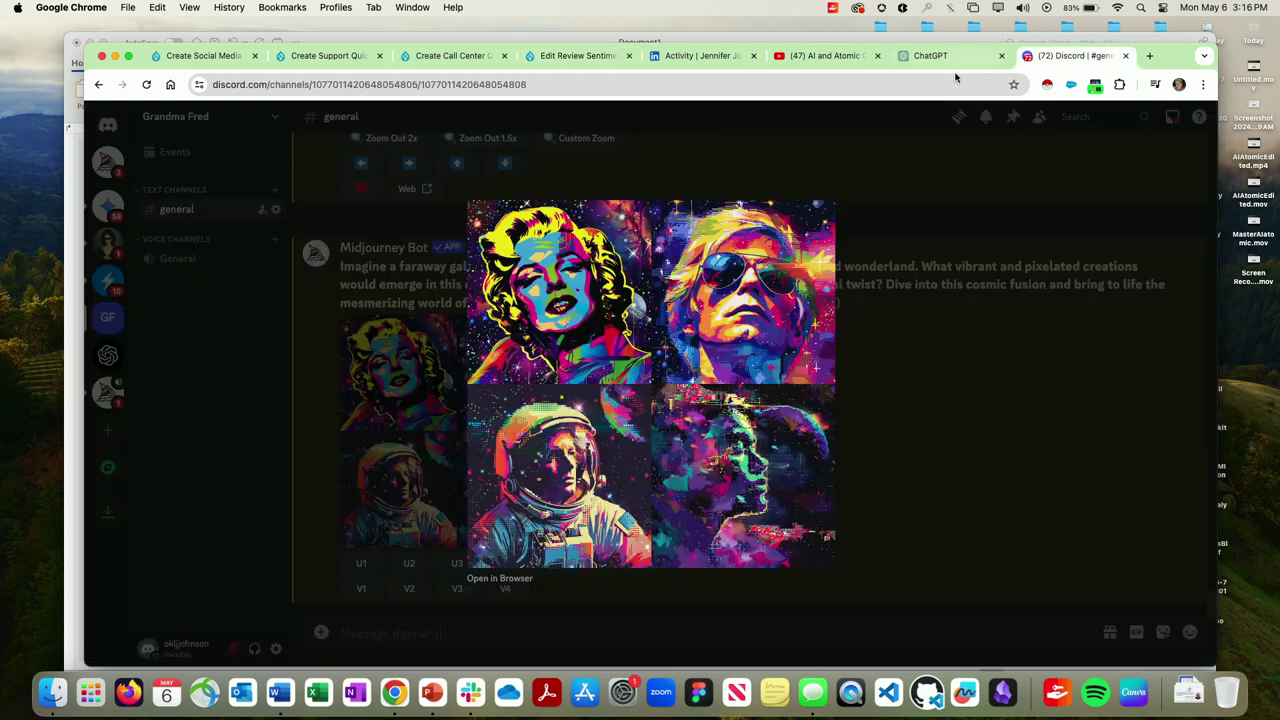
Replace the Discord page with NanaWall's profile on Houzz and go to its reviews.
{"action": "left_click", "coordinate": [1078, 56]}
{"action": "left_click", "coordinate": [614, 84]}
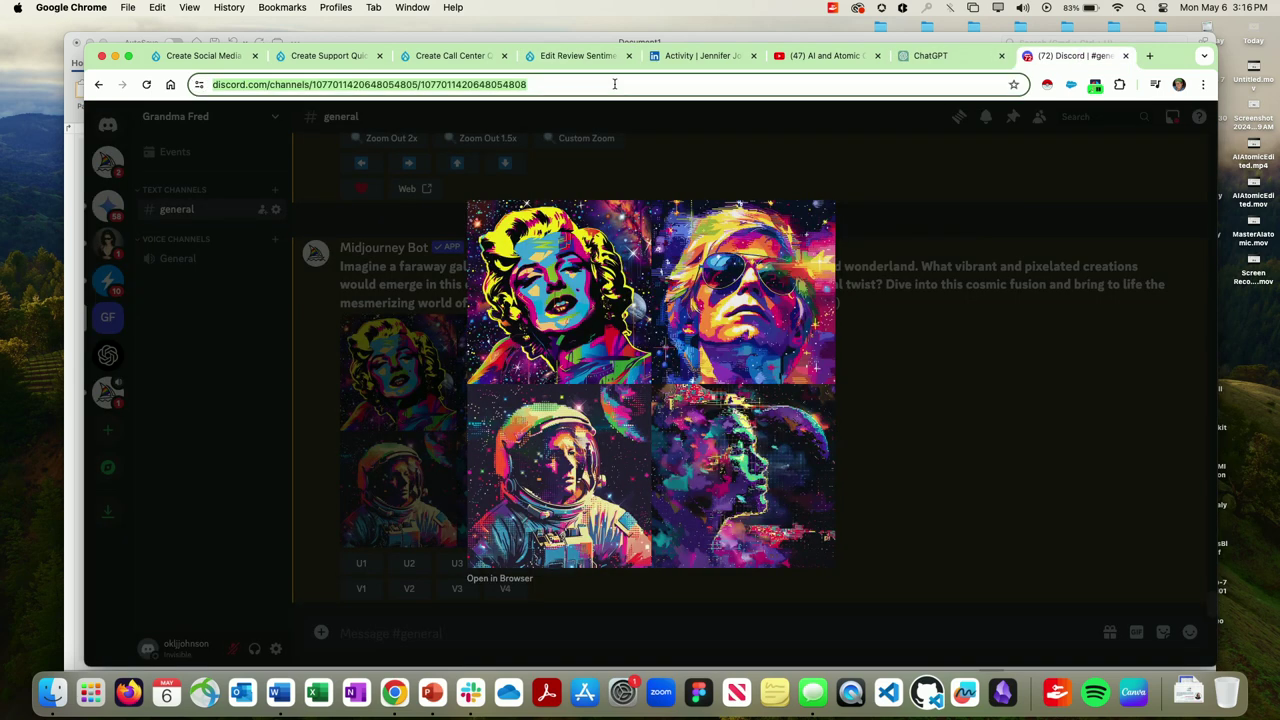
{"action": "type", "text": "hous"}
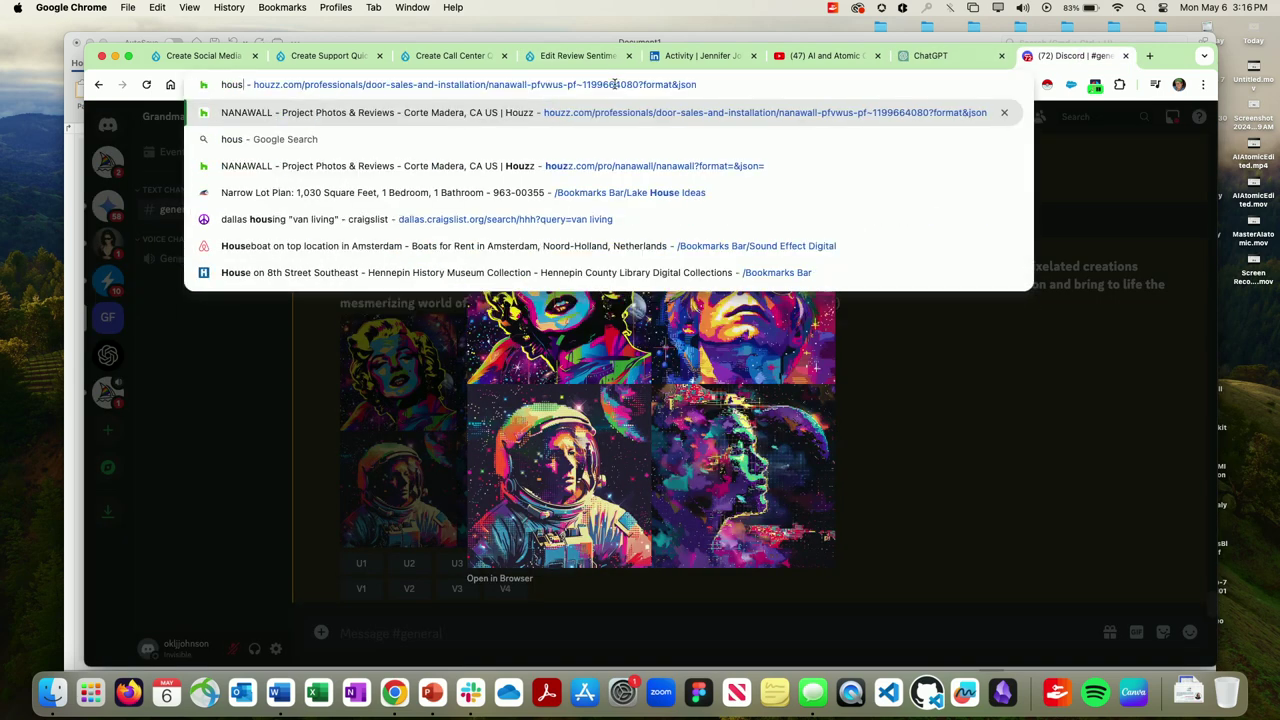
{"action": "left_click", "coordinate": [585, 112]}
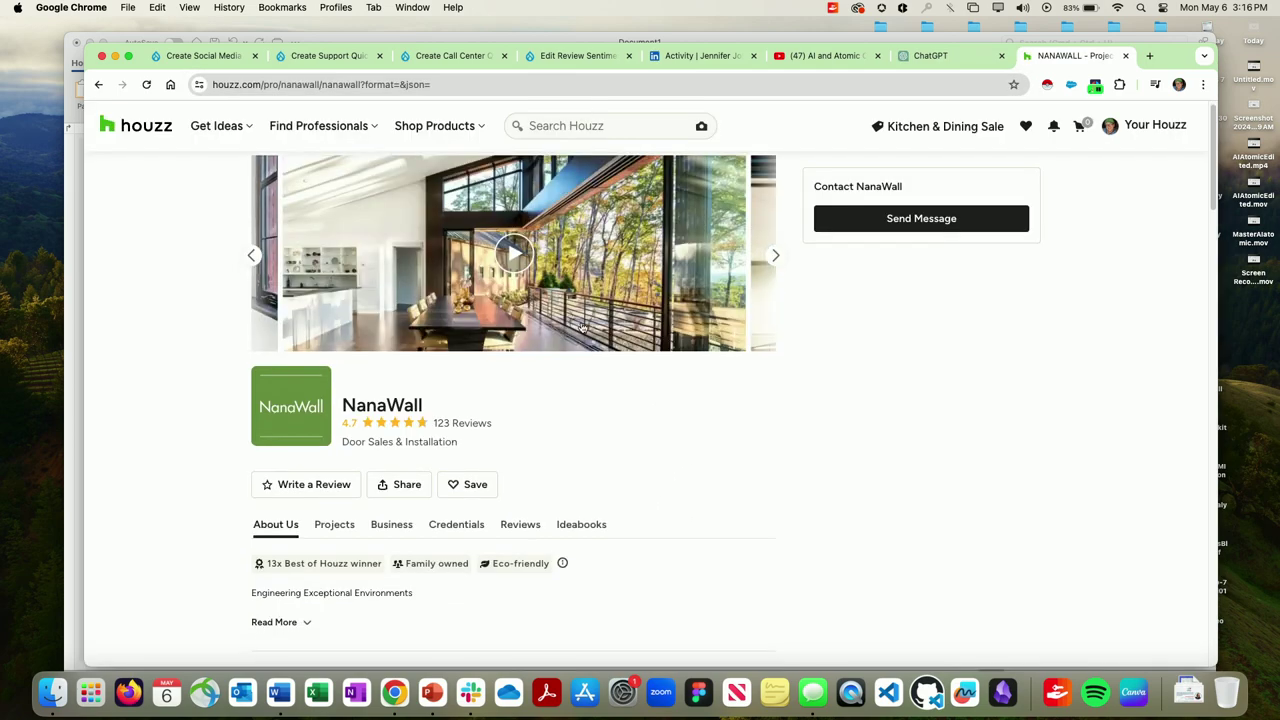
{"action": "scroll", "coordinate": [794, 371], "scroll_direction": "down", "scroll_amount": 5}
{"action": "left_click", "coordinate": [521, 293]}
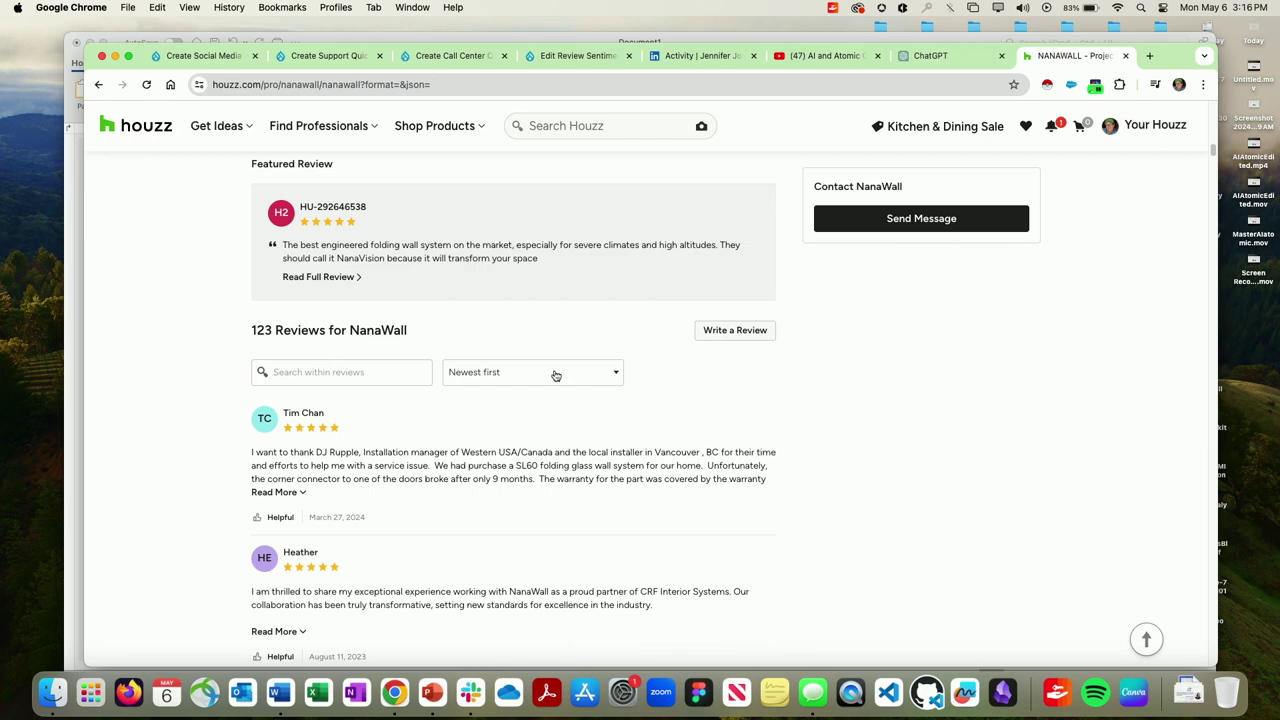
Browse the NanaWall reviews for the one-star review from June 16, 2021 and expand its full text.
{"action": "left_click", "coordinate": [556, 374]}
{"action": "left_click", "coordinate": [518, 466]}
{"action": "scroll", "coordinate": [125, 245], "scroll_direction": "down", "scroll_amount": 8}
{"action": "scroll", "coordinate": [131, 243], "scroll_direction": "down", "scroll_amount": 10}
{"action": "scroll", "coordinate": [131, 243], "scroll_direction": "down", "scroll_amount": 2}
{"action": "scroll", "coordinate": [481, 271], "scroll_direction": "up", "scroll_amount": 2}
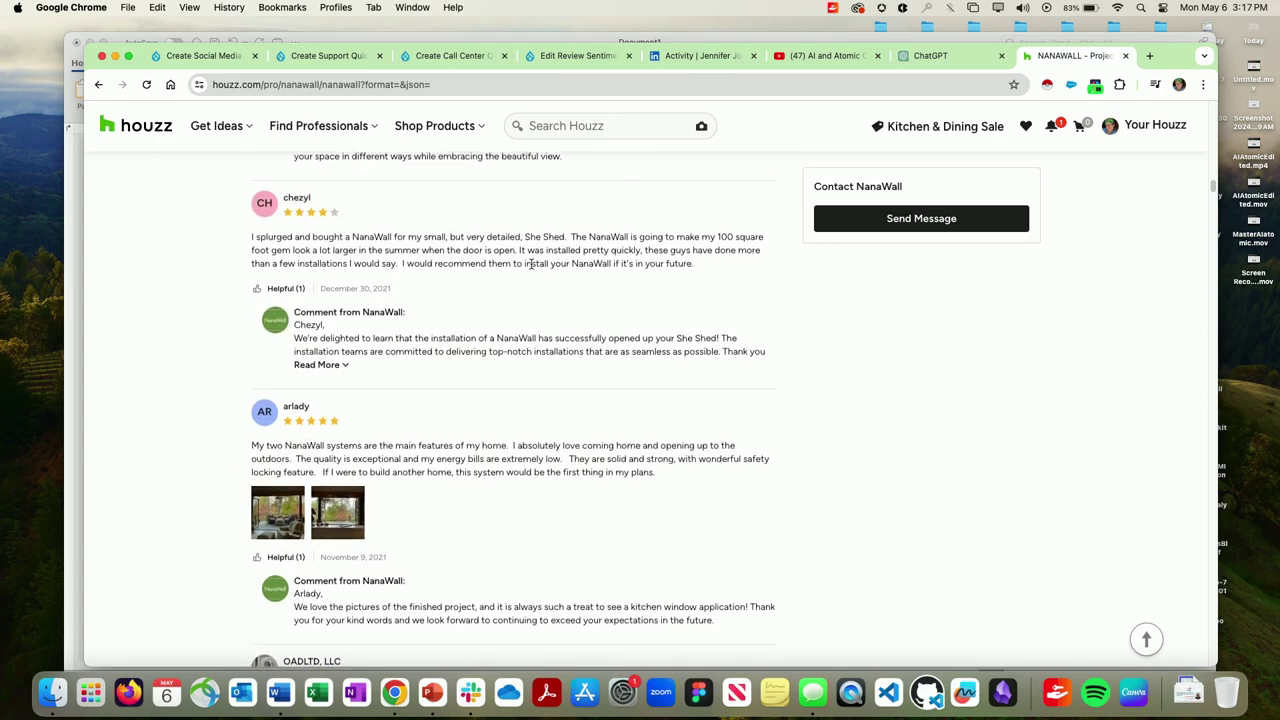
{"action": "scroll", "coordinate": [201, 349], "scroll_direction": "down", "scroll_amount": 12}
{"action": "scroll", "coordinate": [201, 349], "scroll_direction": "down", "scroll_amount": 5}
{"action": "left_click", "coordinate": [279, 267]}
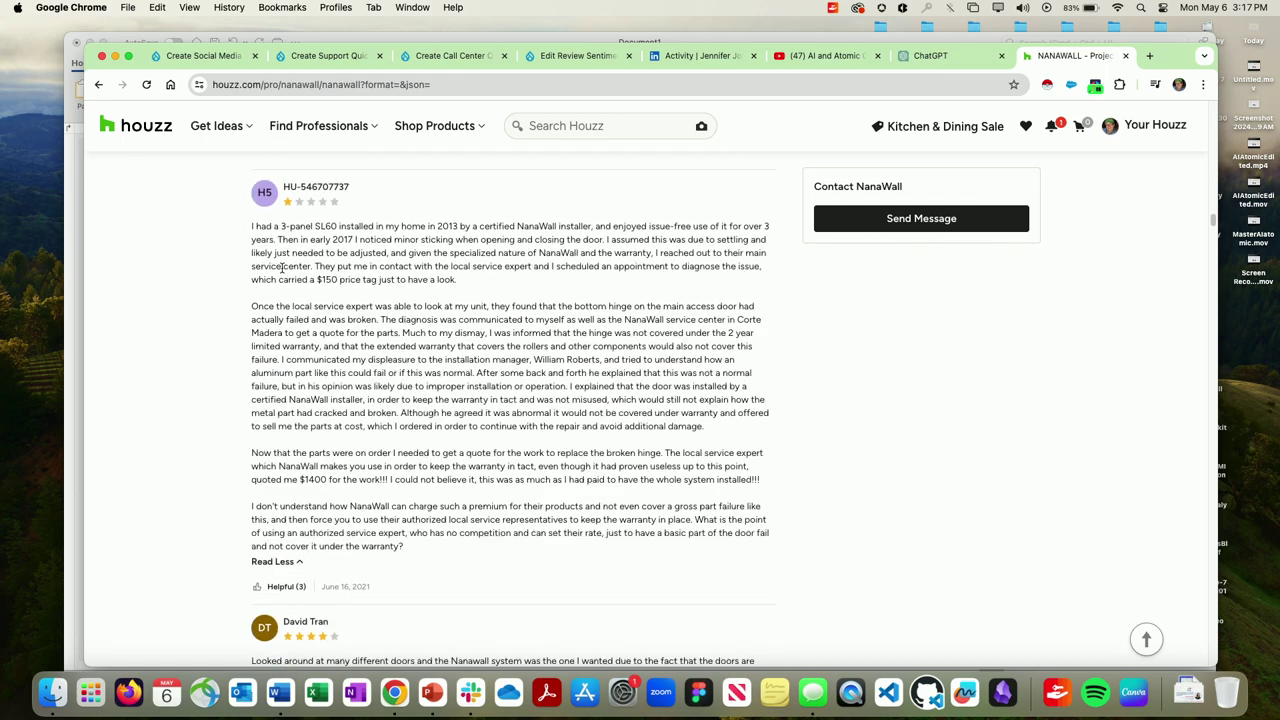
Copy the full one-star Houzz review text into the Social Media Review field of the new Social Media QuickCreate item.
{"action": "left_click_drag", "start_coordinate": [374, 608], "coordinate": [234, 234]}
{"action": "right_click", "coordinate": [318, 250]}
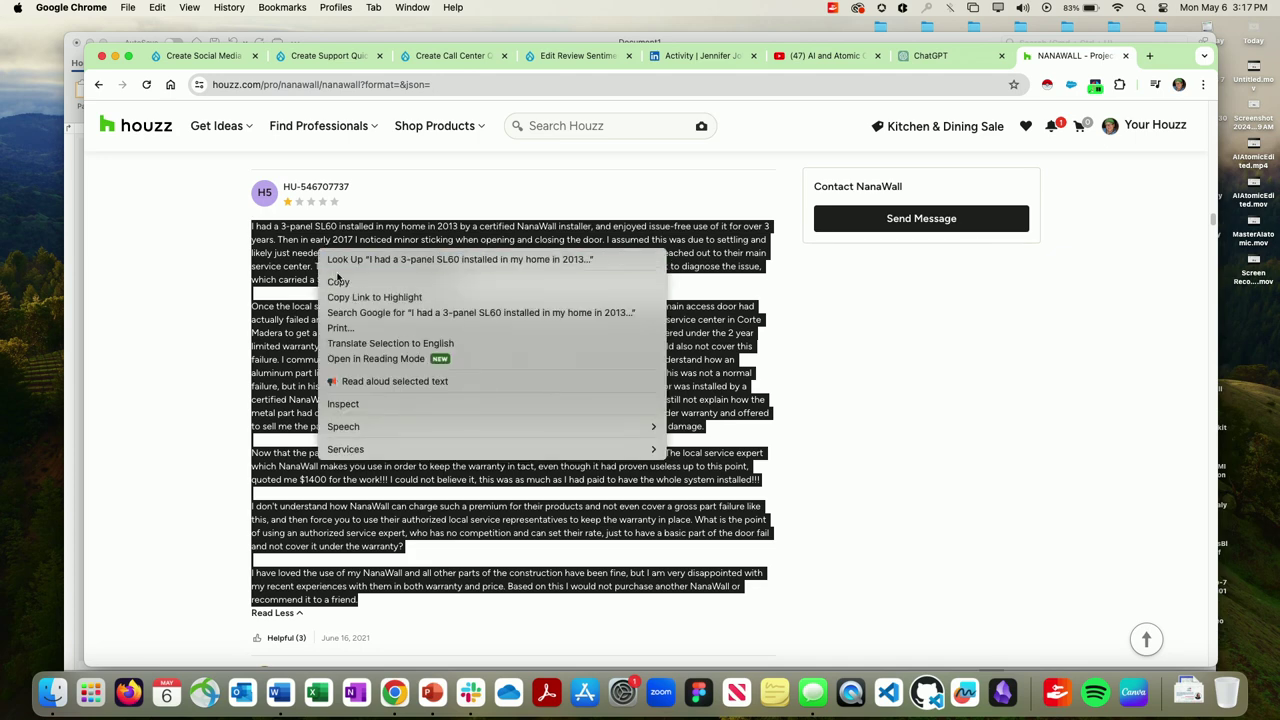
{"action": "left_click", "coordinate": [338, 281]}
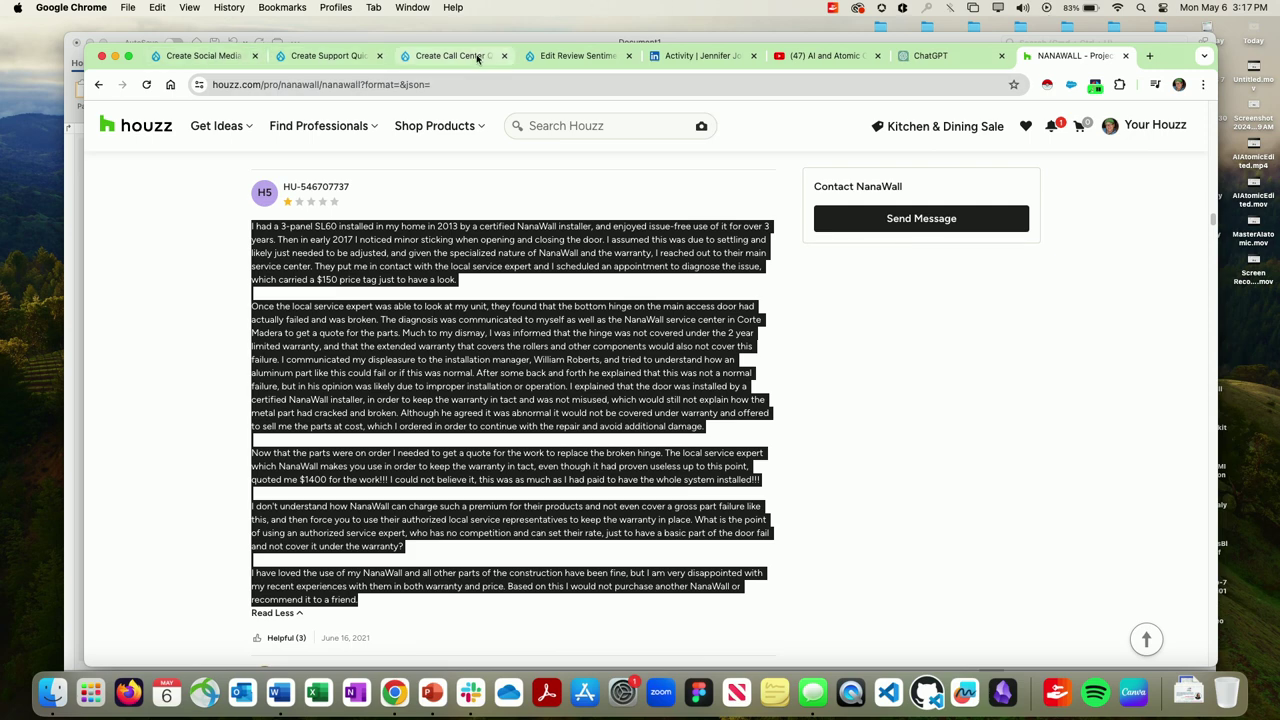
{"action": "left_click", "coordinate": [207, 58]}
{"action": "left_click", "coordinate": [408, 350]}
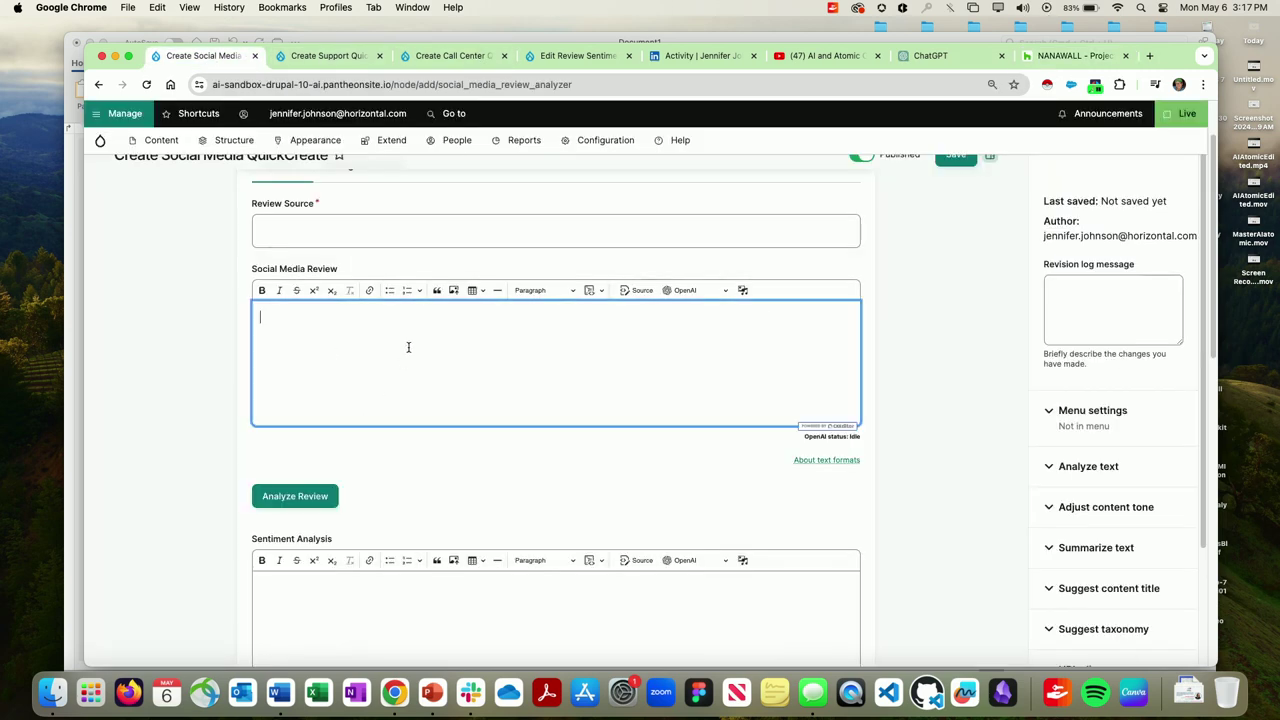
{"action": "key", "text": "cmd+v"}
{"action": "scroll", "coordinate": [230, 300], "scroll_direction": "down", "scroll_amount": 5}
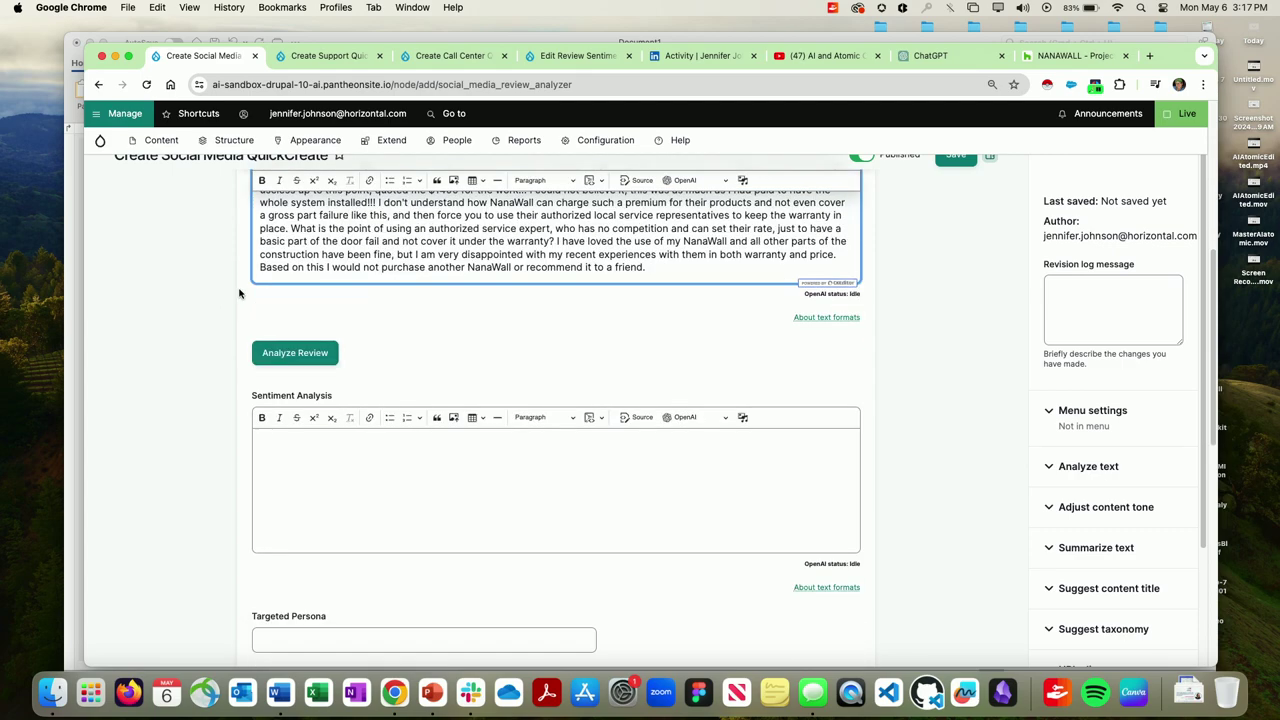
Analyze the pasted Houzz review and examine the complaint categories listed in the generated Sentiment Analysis field.
{"action": "left_click", "coordinate": [310, 358]}
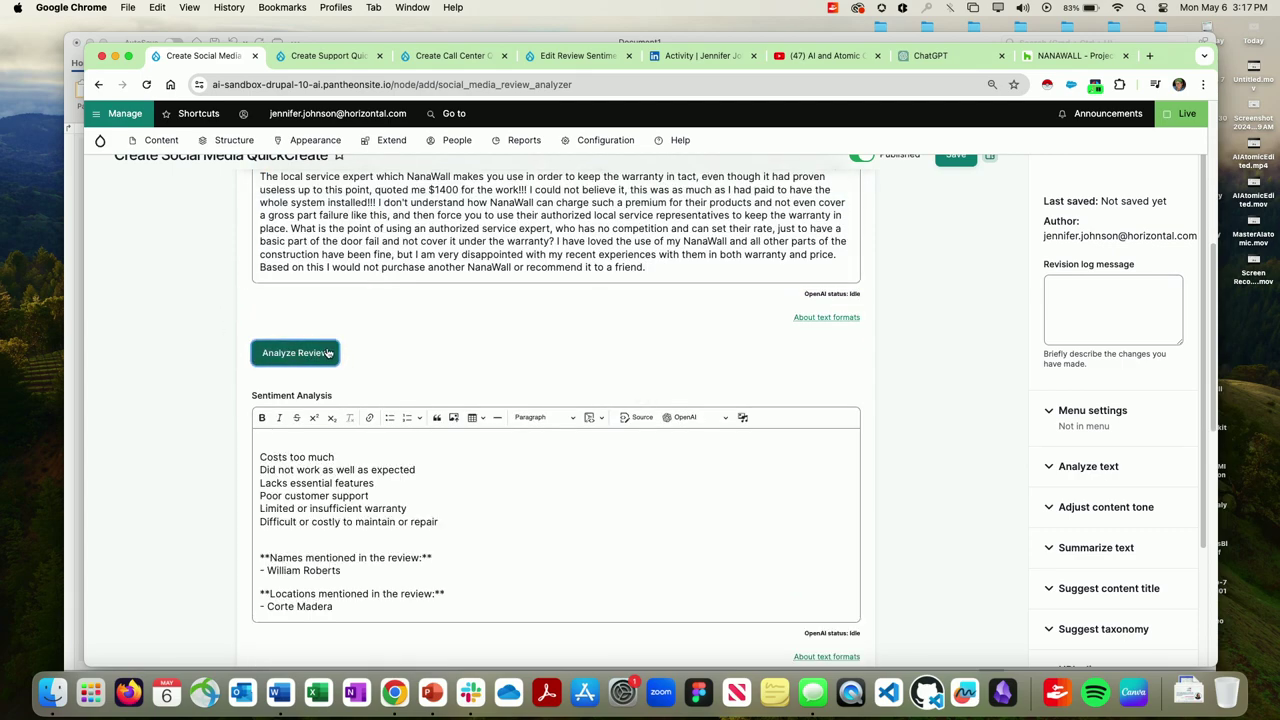
{"action": "scroll", "coordinate": [506, 500], "scroll_direction": "down", "scroll_amount": 1}
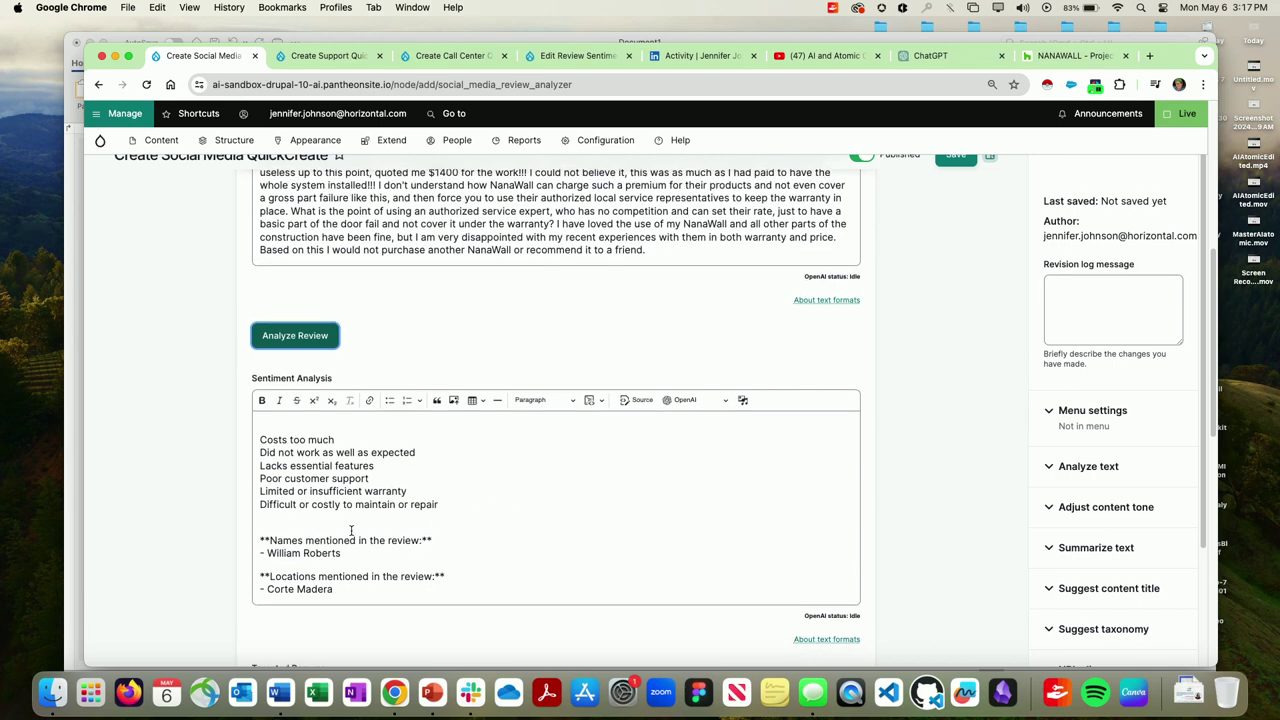
{"action": "left_click_drag", "start_coordinate": [260, 440], "coordinate": [448, 521]}
{"action": "left_click", "coordinate": [505, 512]}
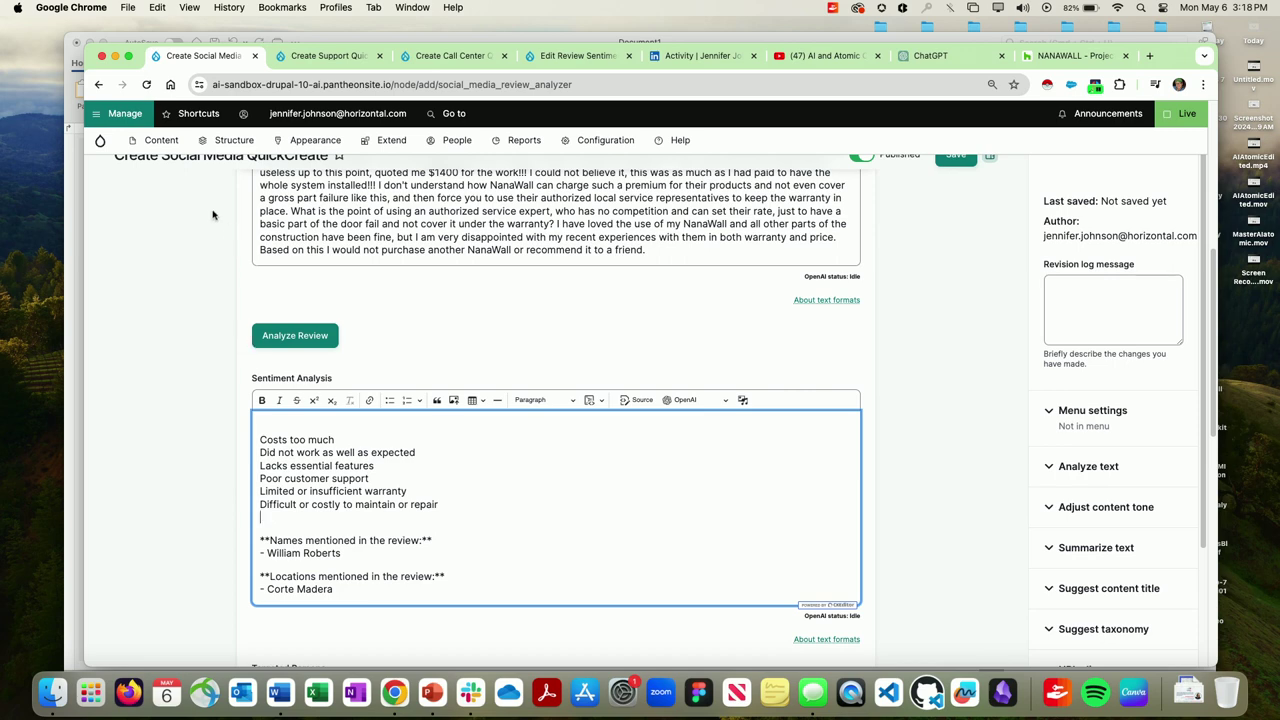
Start a new Segment QuickCreate content item.
{"action": "mouse_move", "coordinate": [171, 145]}
{"action": "mouse_move", "coordinate": [150, 166]}
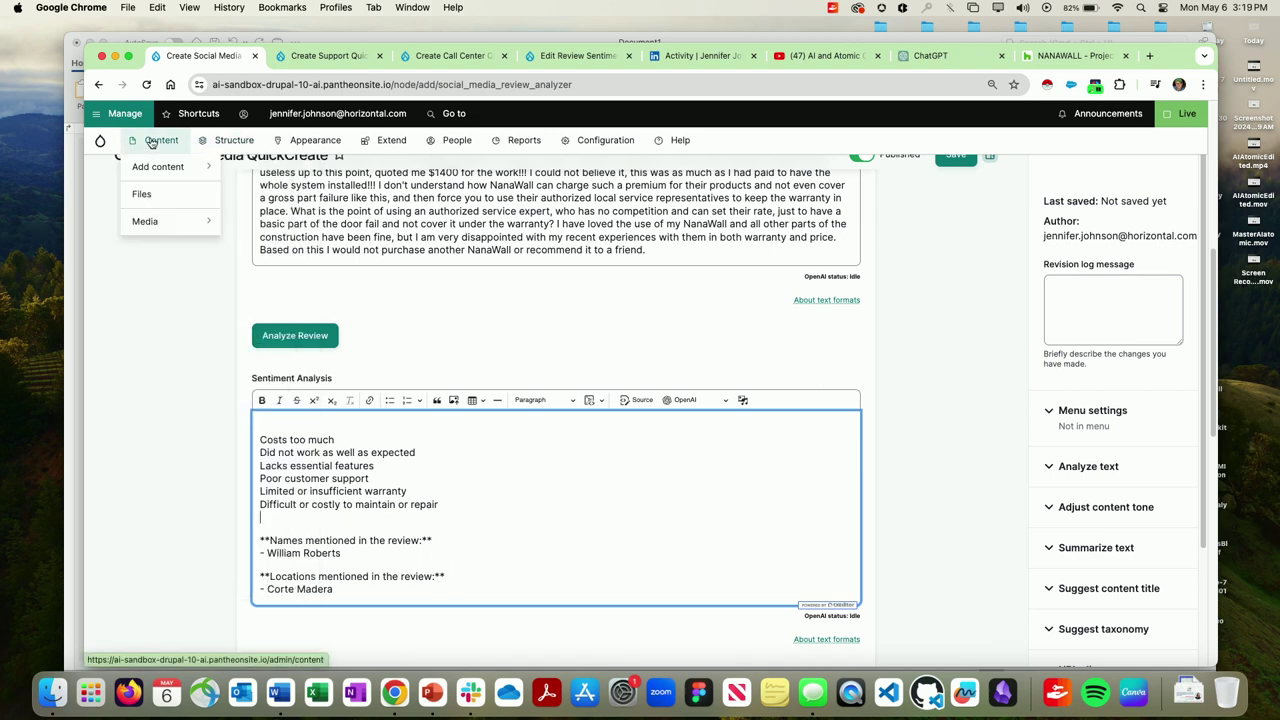
{"action": "left_click", "coordinate": [264, 477]}
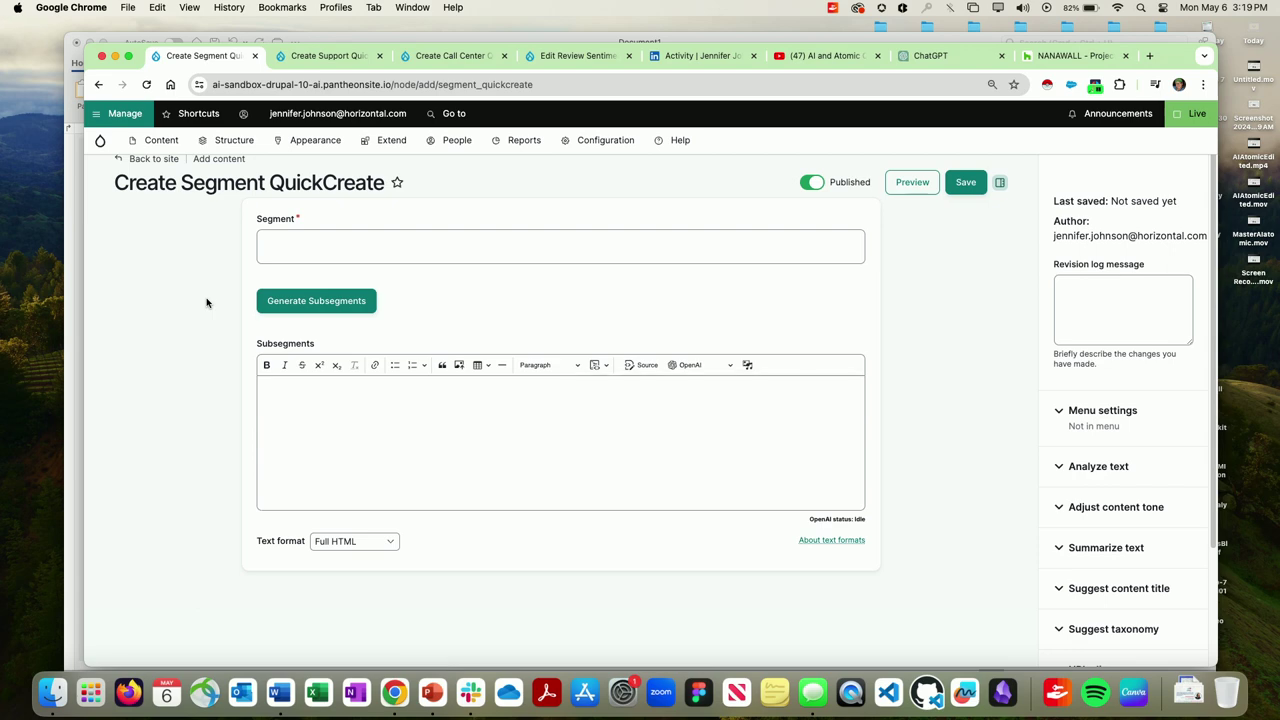
Set the segment to Residential Architect, generate its subsegments and read through the generated text.
{"action": "left_click", "coordinate": [384, 237]}
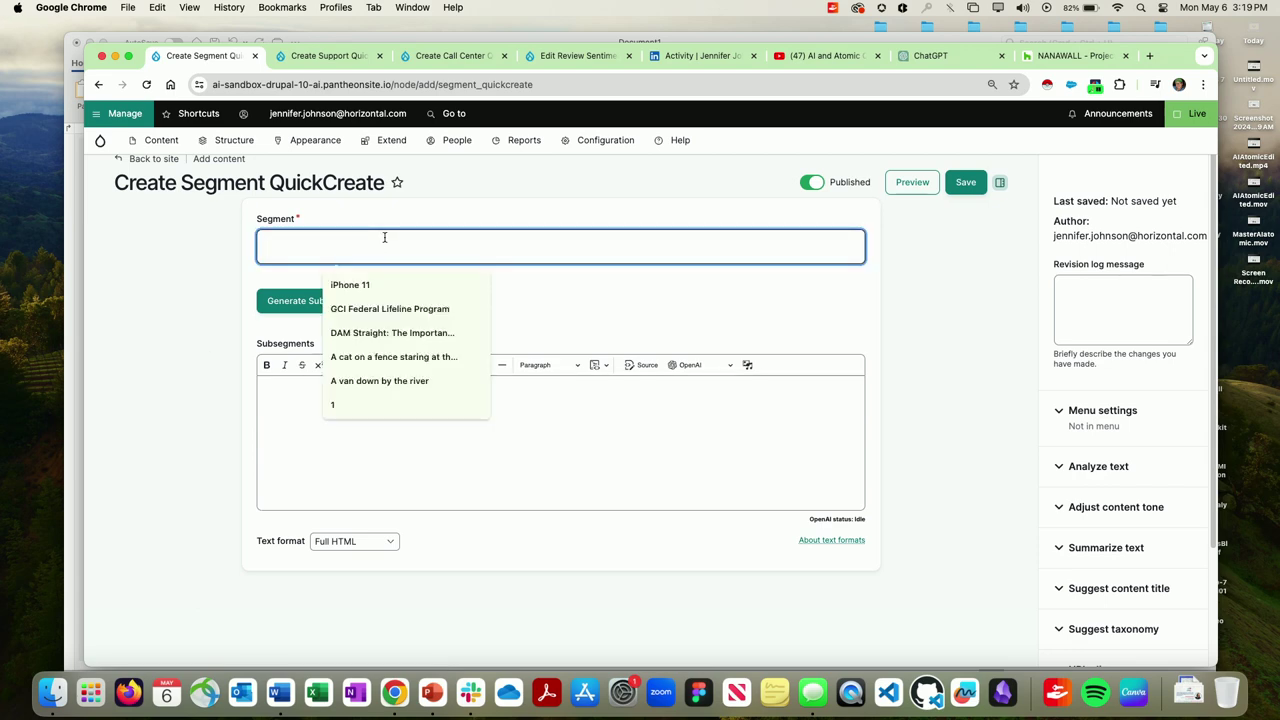
{"action": "type", "text": "Residential Architect"}
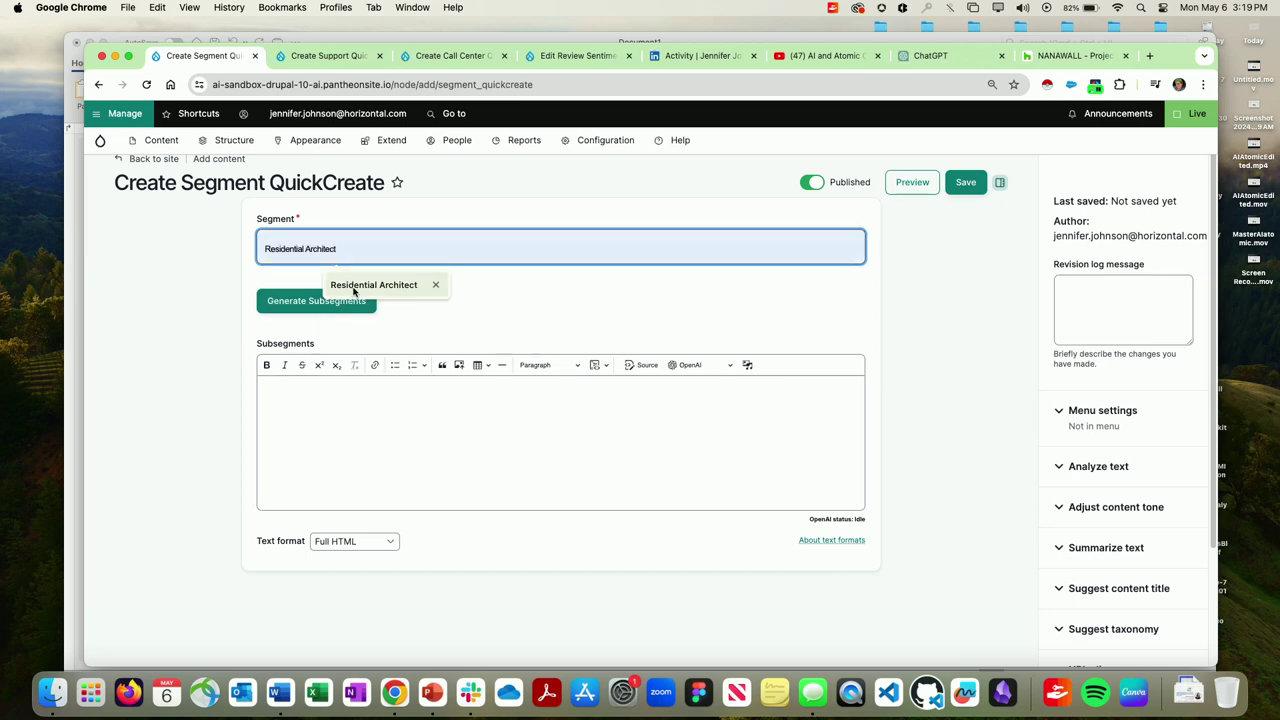
{"action": "left_click", "coordinate": [345, 285]}
{"action": "left_click", "coordinate": [336, 310]}
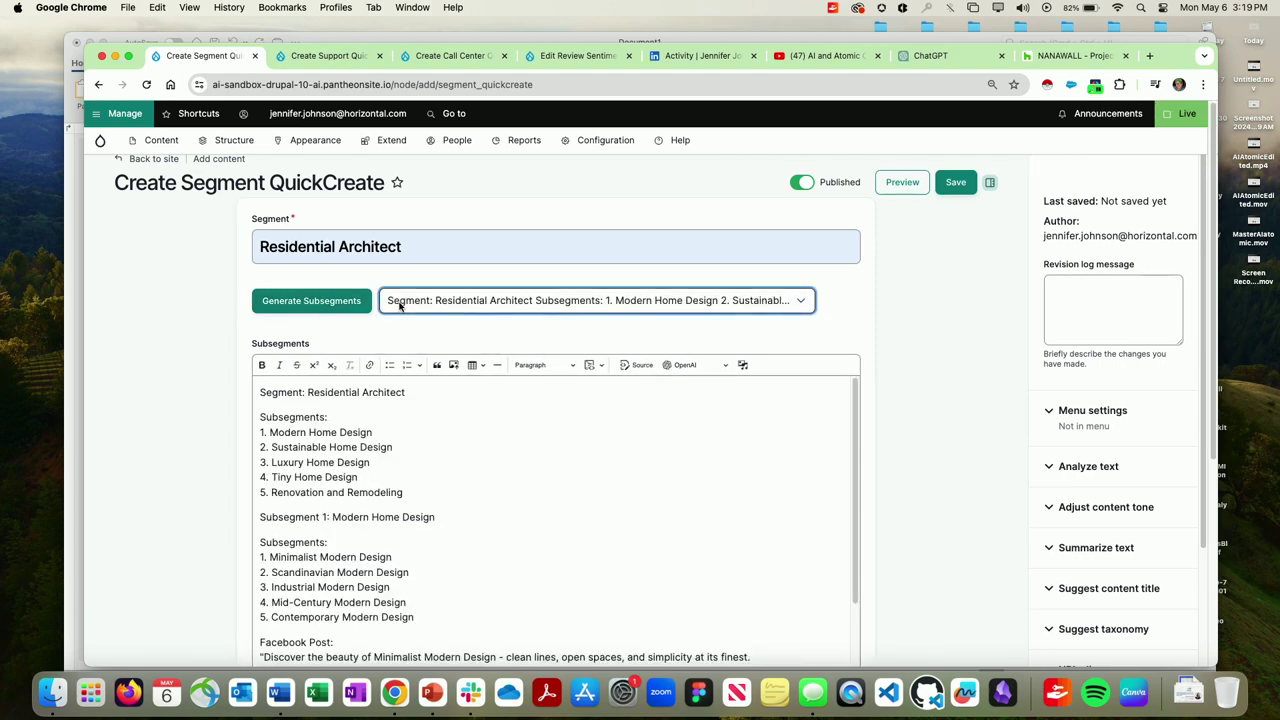
{"action": "scroll", "coordinate": [482, 461], "scroll_direction": "down", "scroll_amount": 2}
{"action": "scroll", "coordinate": [482, 461], "scroll_direction": "up", "scroll_amount": 2}
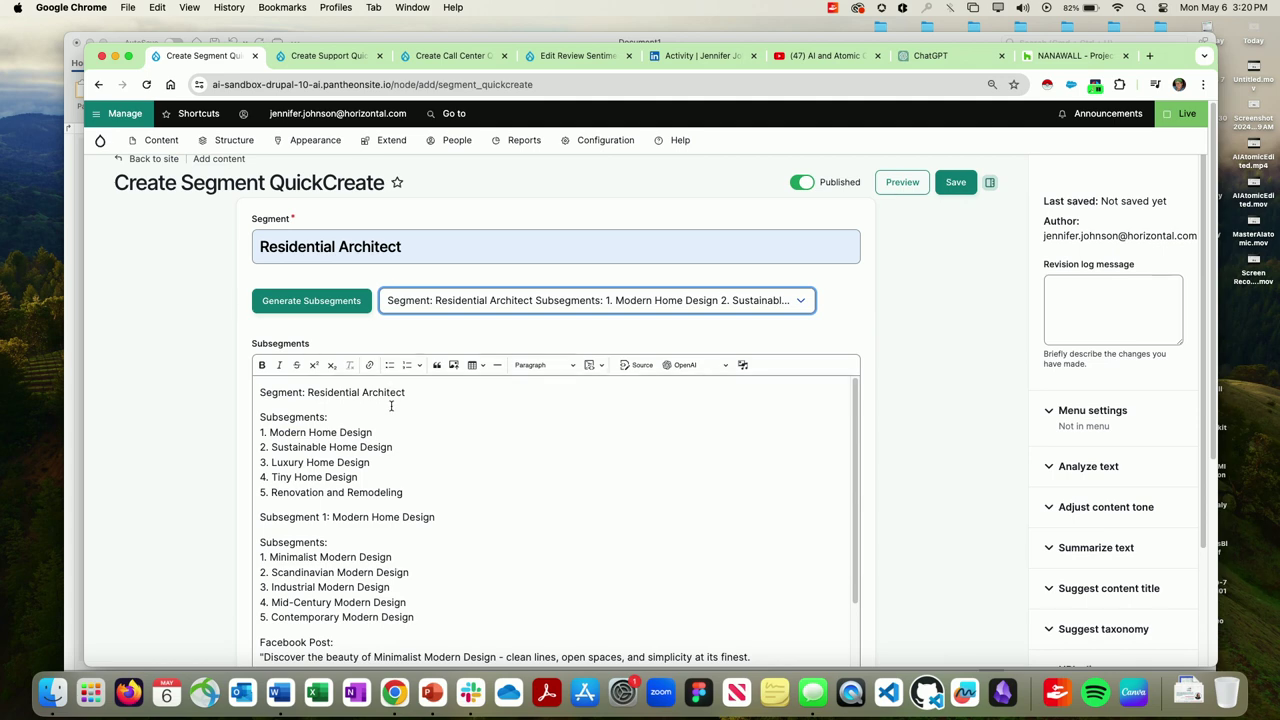
{"action": "left_click_drag", "start_coordinate": [374, 432], "coordinate": [267, 432]}
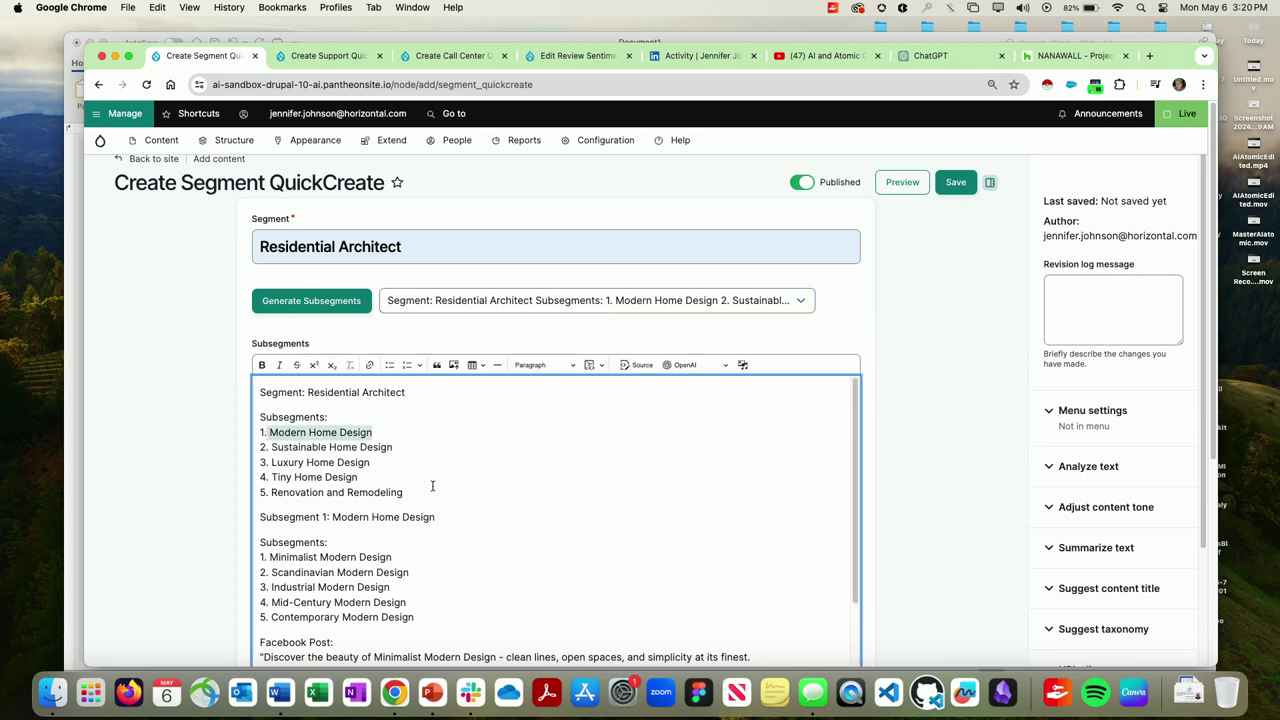
{"action": "left_click", "coordinate": [352, 463]}
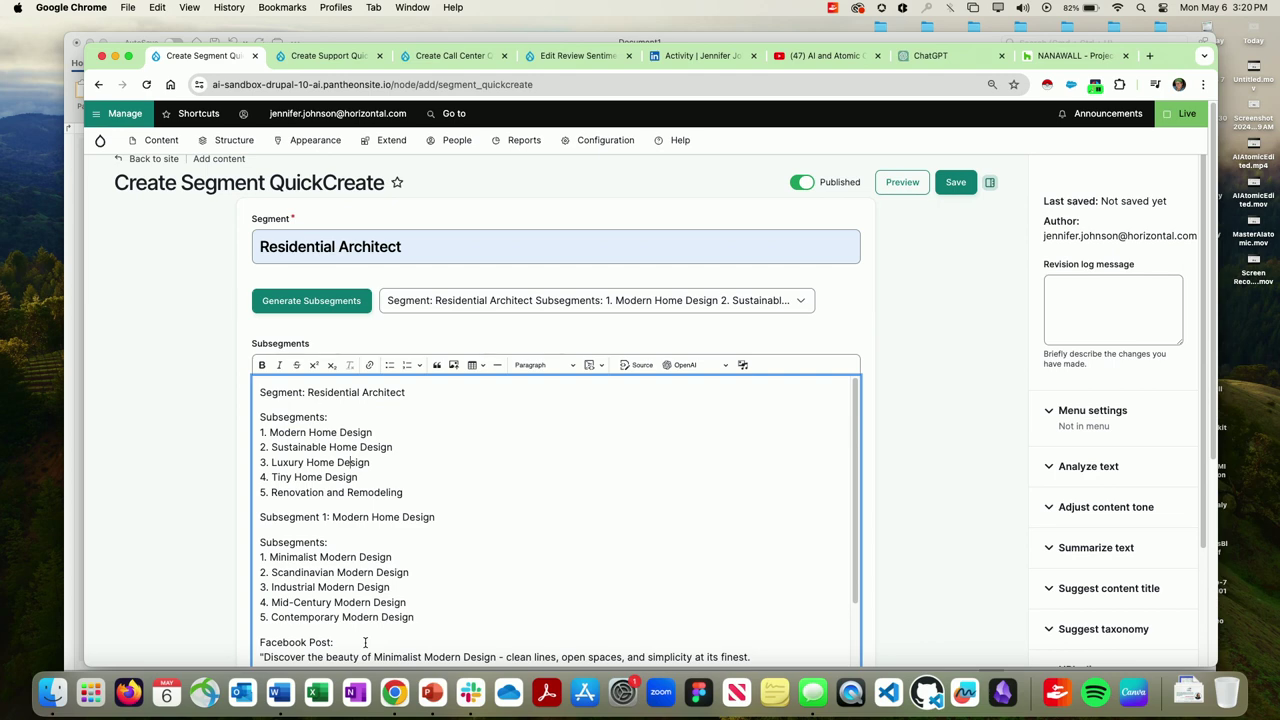
Switch to the PowerPoint deck and browse the slides following "AI and knowledge information creation".
{"action": "left_click", "coordinate": [432, 692]}
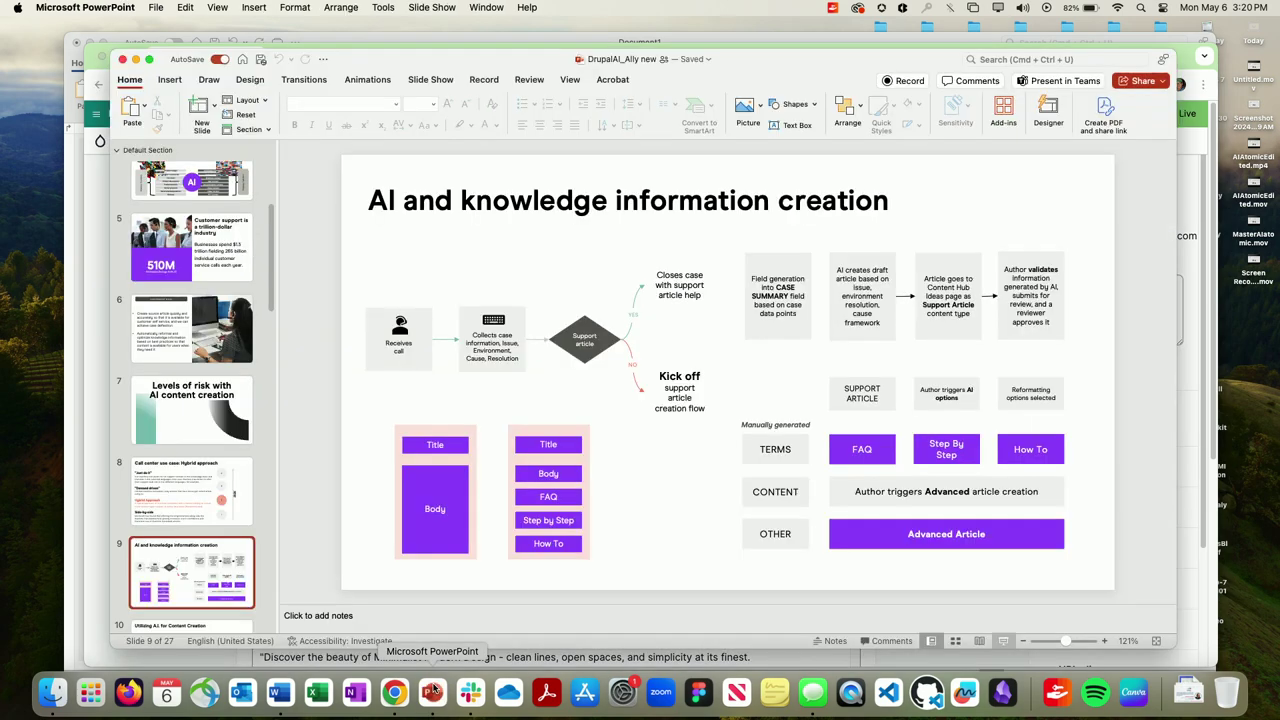
{"action": "scroll", "coordinate": [212, 432], "scroll_direction": "down", "scroll_amount": 5}
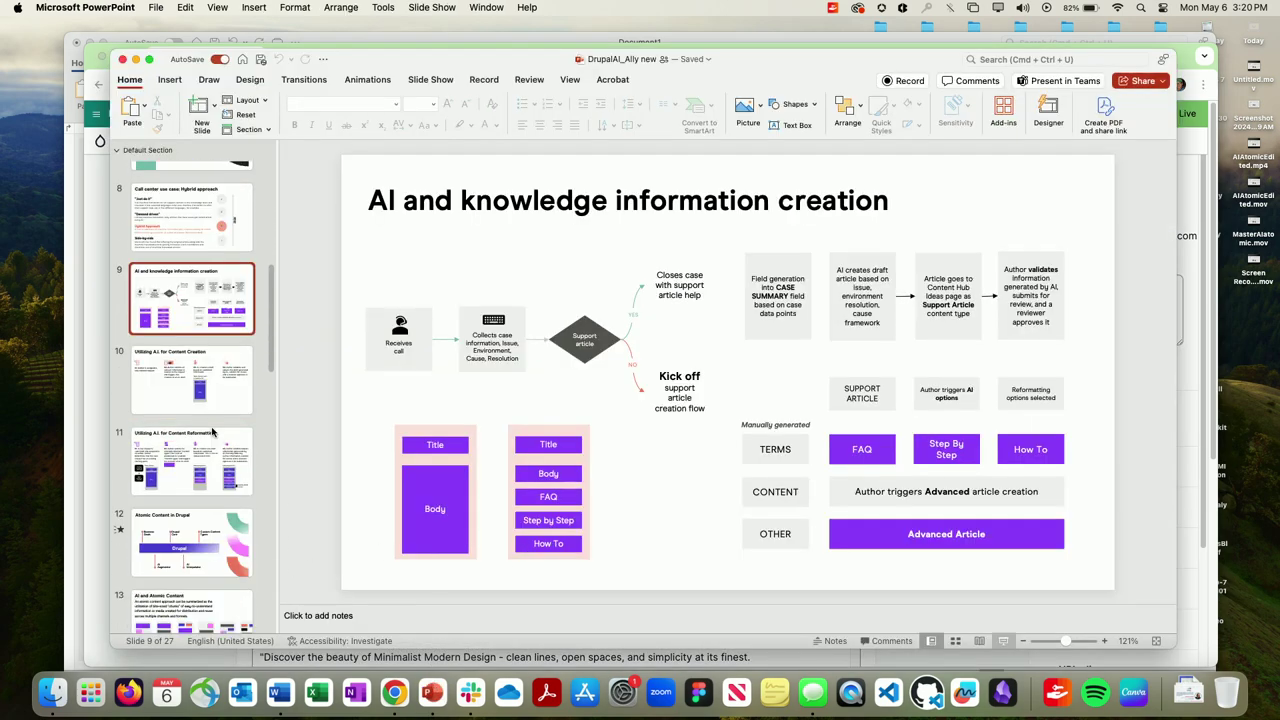
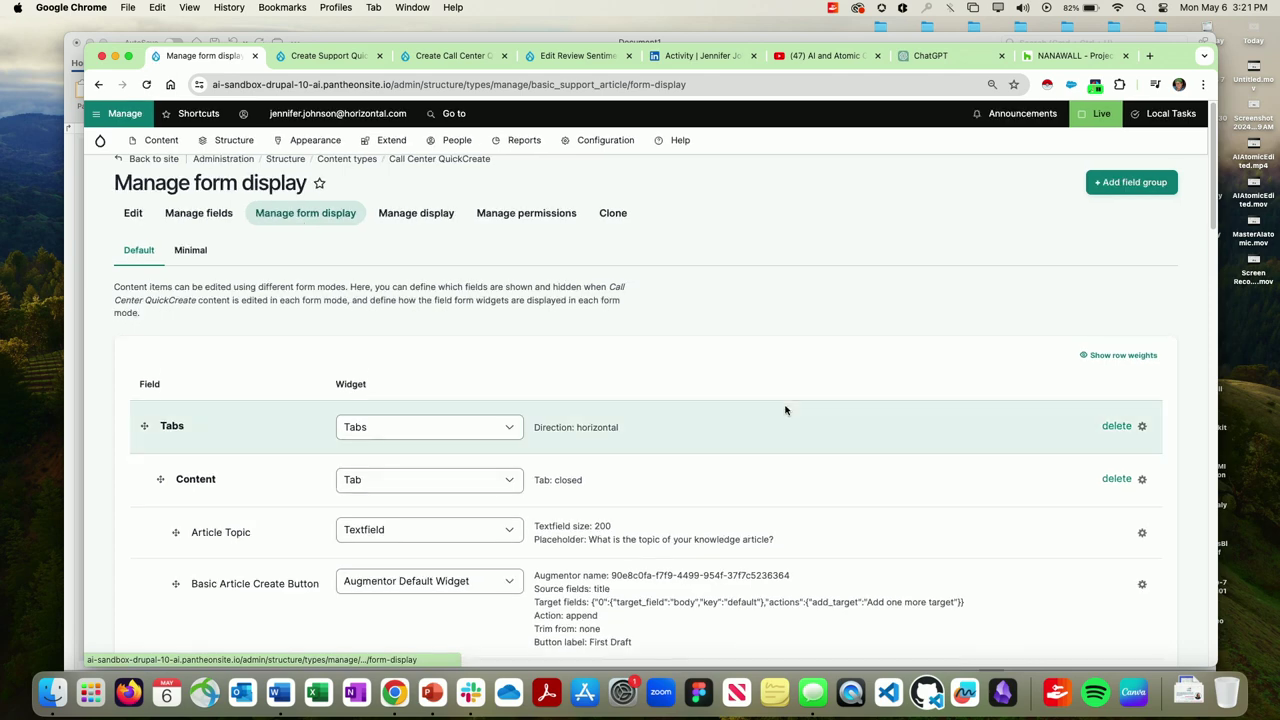
Open the widget settings of the Basic Article Create Button in the form display and inspect its source field, Title.
{"action": "scroll", "coordinate": [700, 360], "scroll_direction": "down", "scroll_amount": 3}
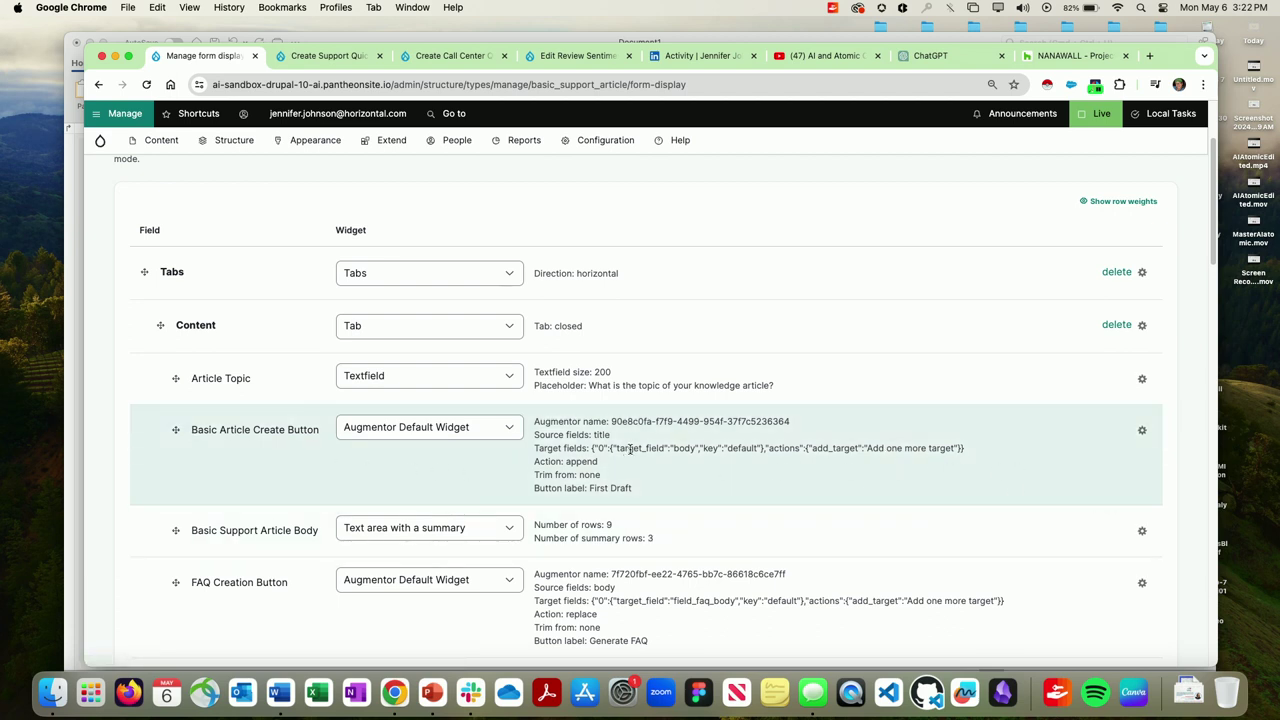
{"action": "left_click", "coordinate": [1142, 432]}
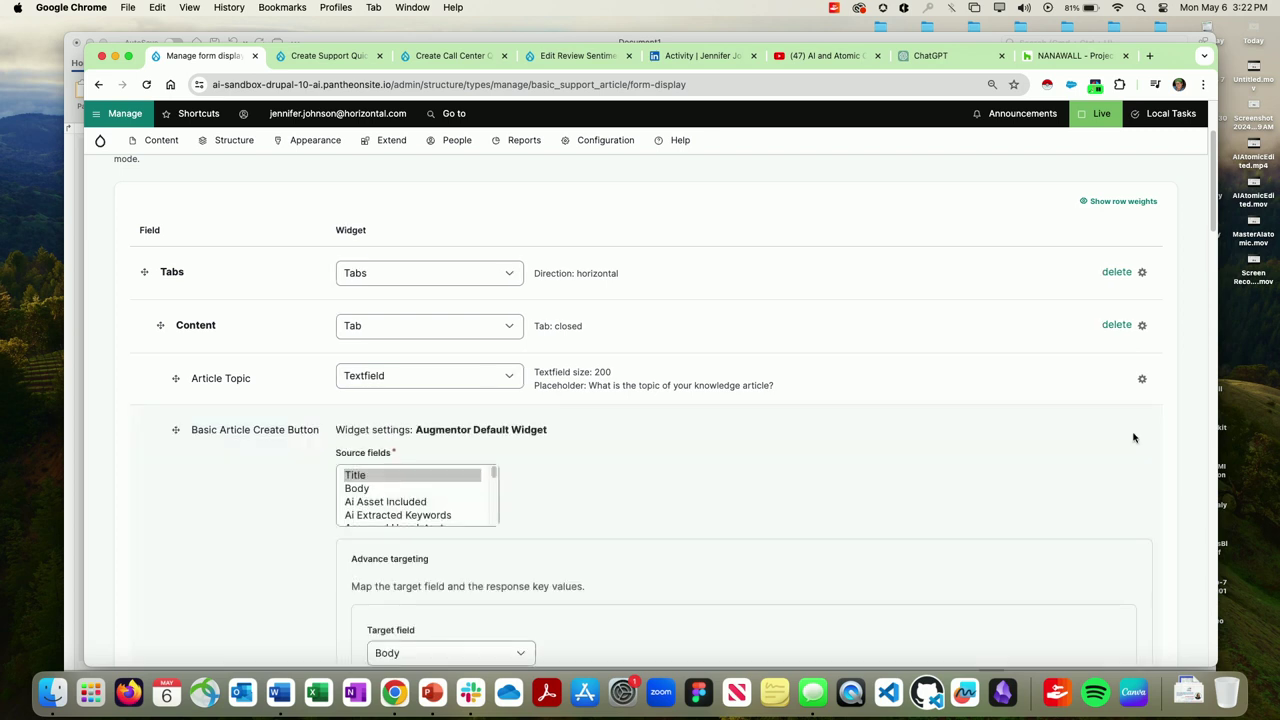
{"action": "scroll", "coordinate": [494, 326], "scroll_direction": "down", "scroll_amount": 3}
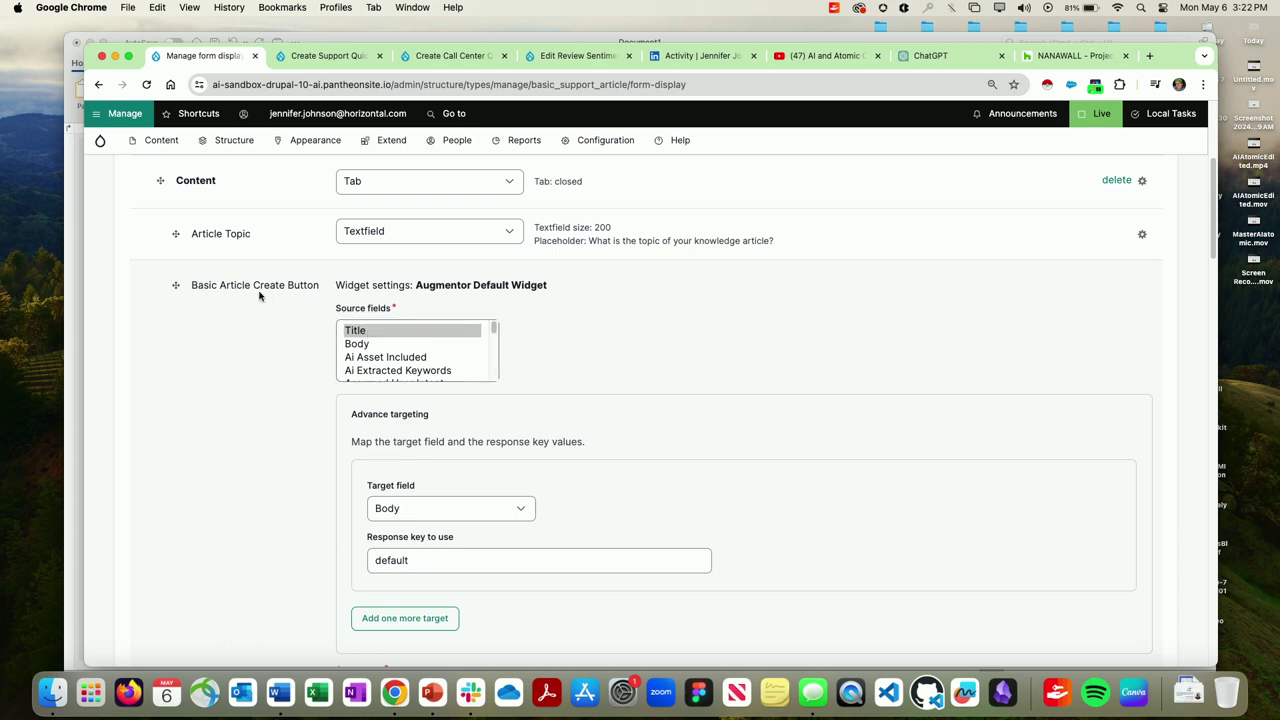
{"action": "left_click", "coordinate": [376, 335]}
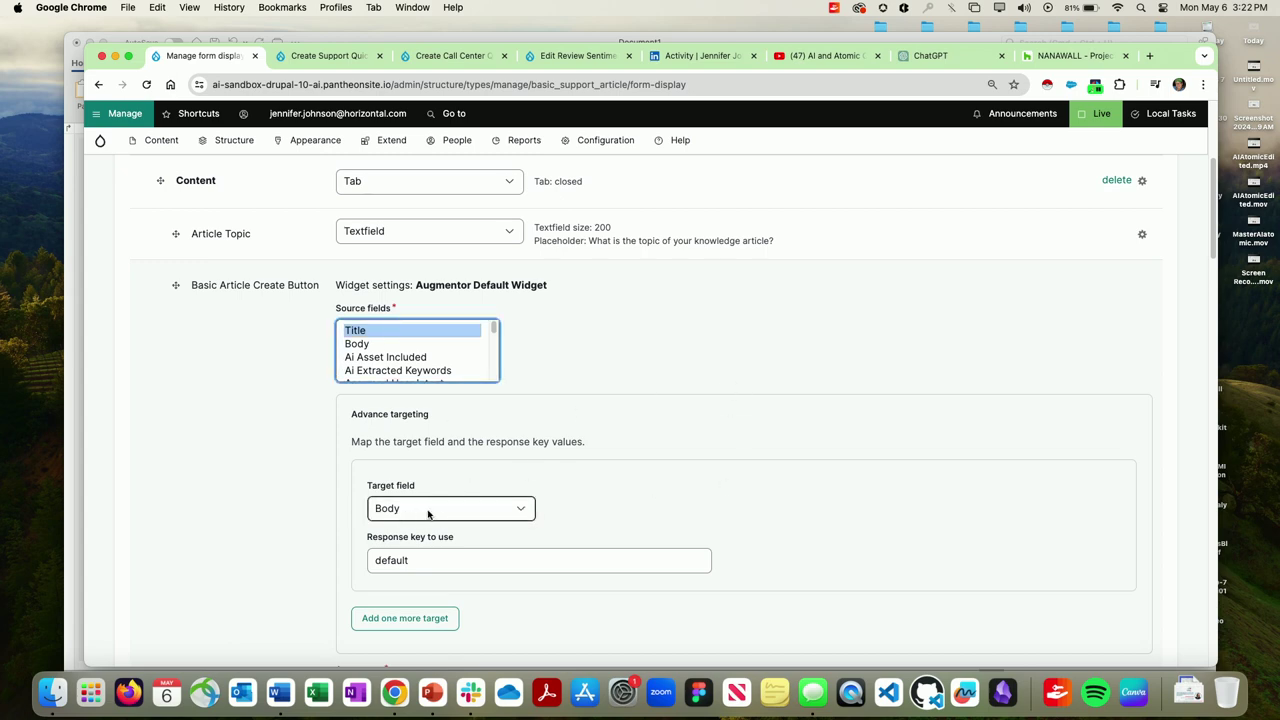
Check which augmentors and target text actions are available for the Basic Article Create Button, keeping Basic Article First Draft and Append.
{"action": "scroll", "coordinate": [248, 440], "scroll_direction": "down", "scroll_amount": 5}
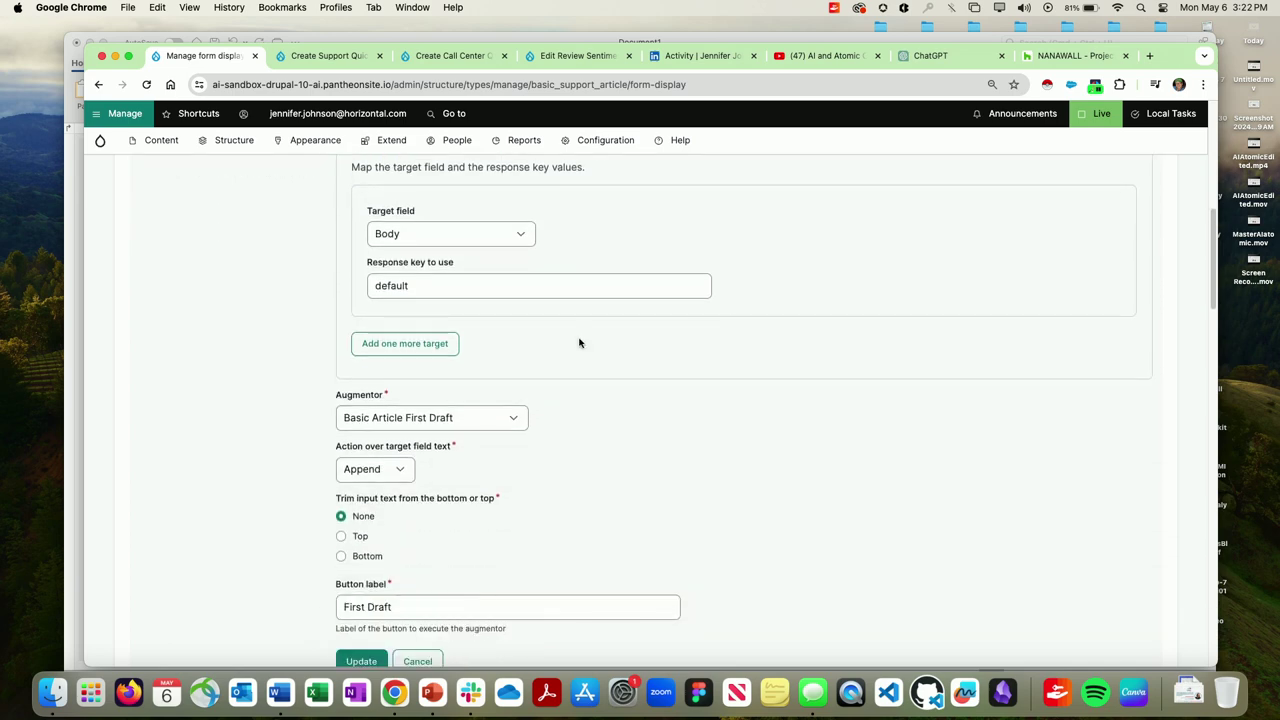
{"action": "scroll", "coordinate": [578, 343], "scroll_direction": "down", "scroll_amount": 2}
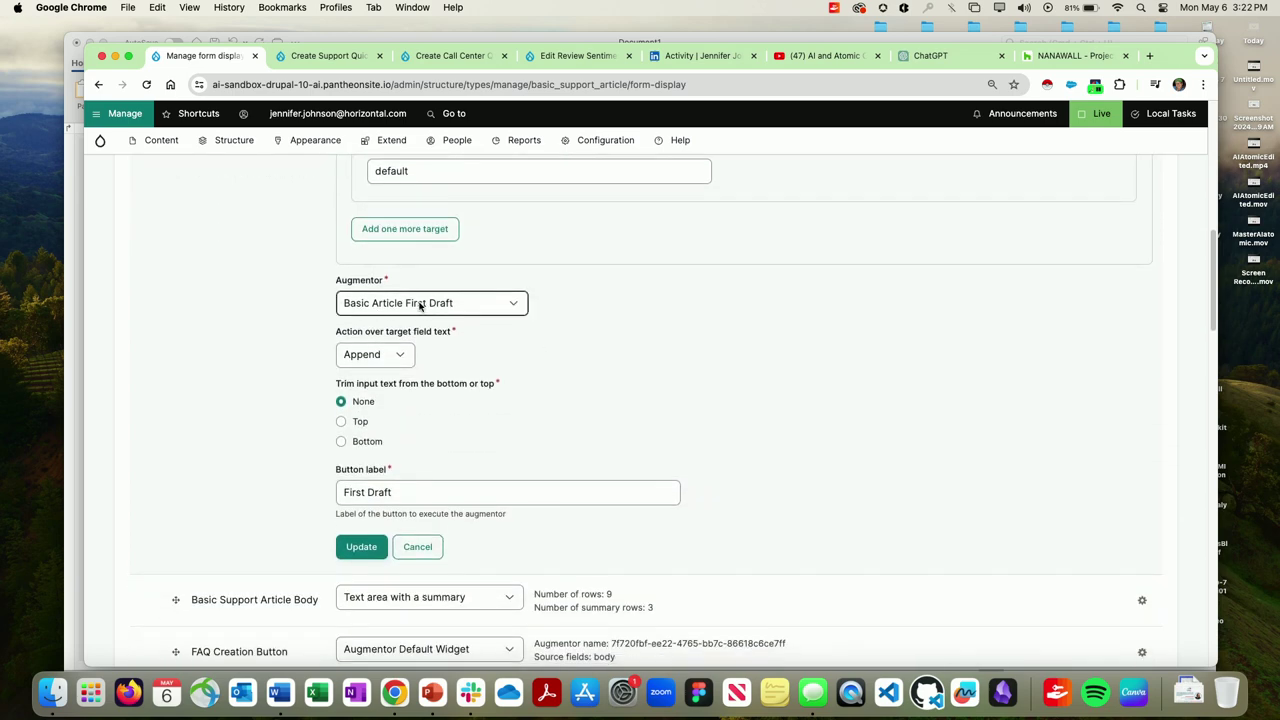
{"action": "left_click", "coordinate": [479, 305]}
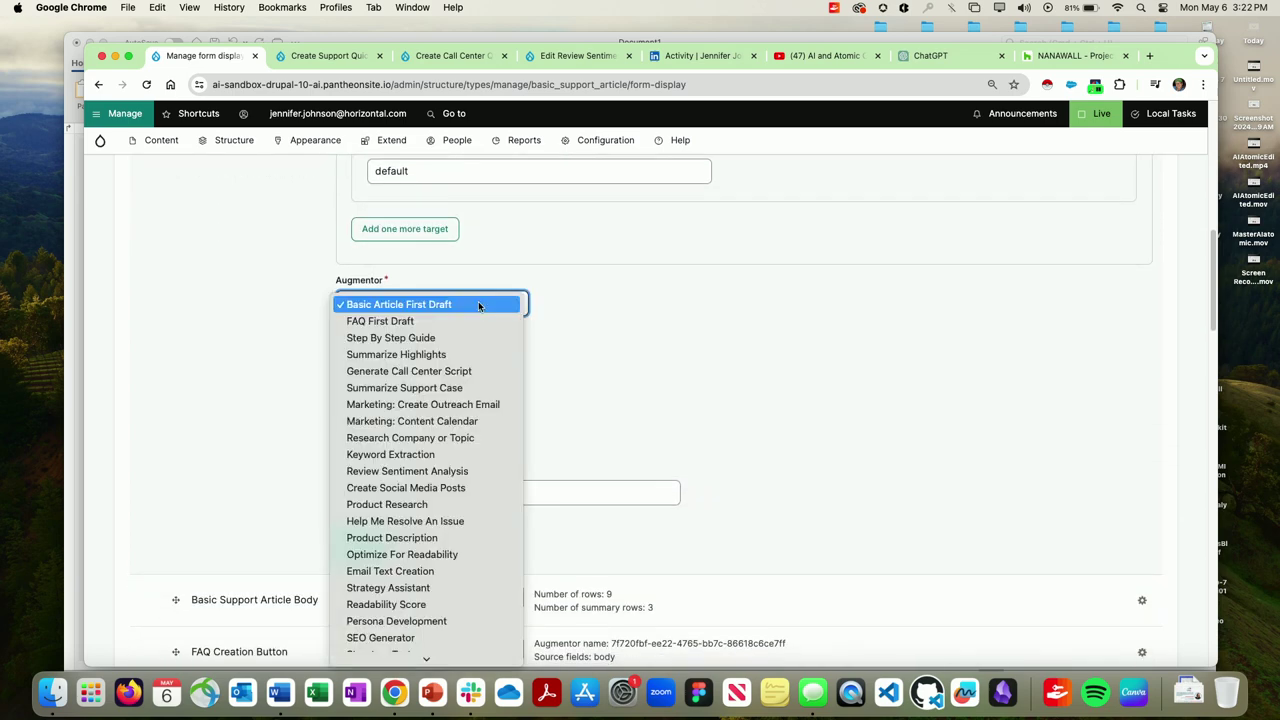
{"action": "left_click", "coordinate": [479, 305]}
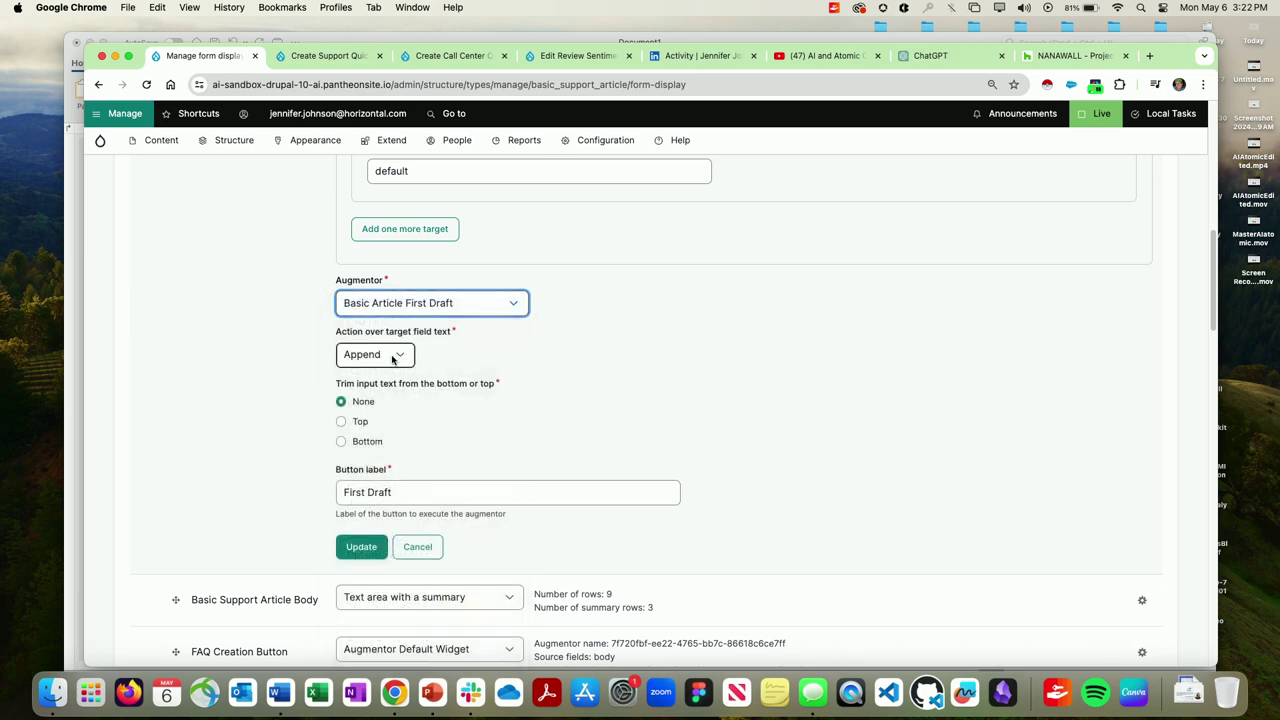
{"action": "left_click", "coordinate": [395, 358]}
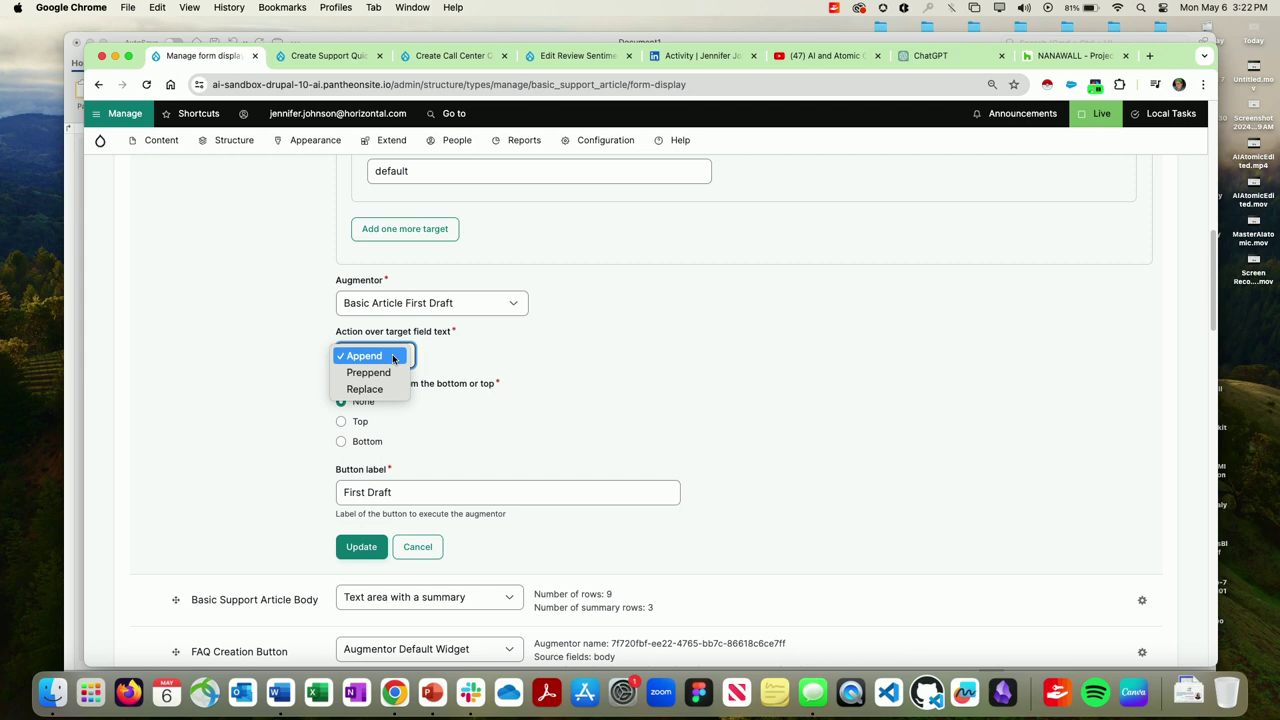
{"action": "left_click", "coordinate": [212, 371]}
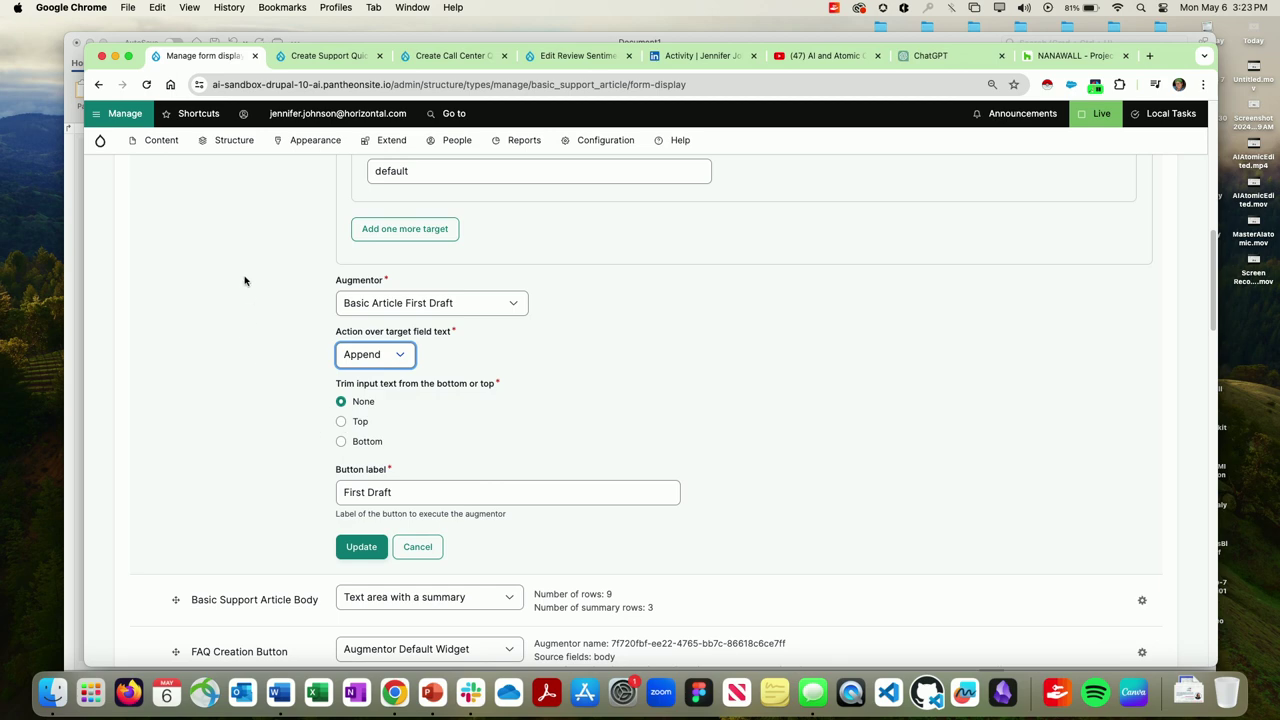
Review how the Call Center QuickCreate form display is organized, from its tabs and Article Topic field to the create button's settings.
{"action": "scroll", "coordinate": [248, 265], "scroll_direction": "up", "scroll_amount": 10}
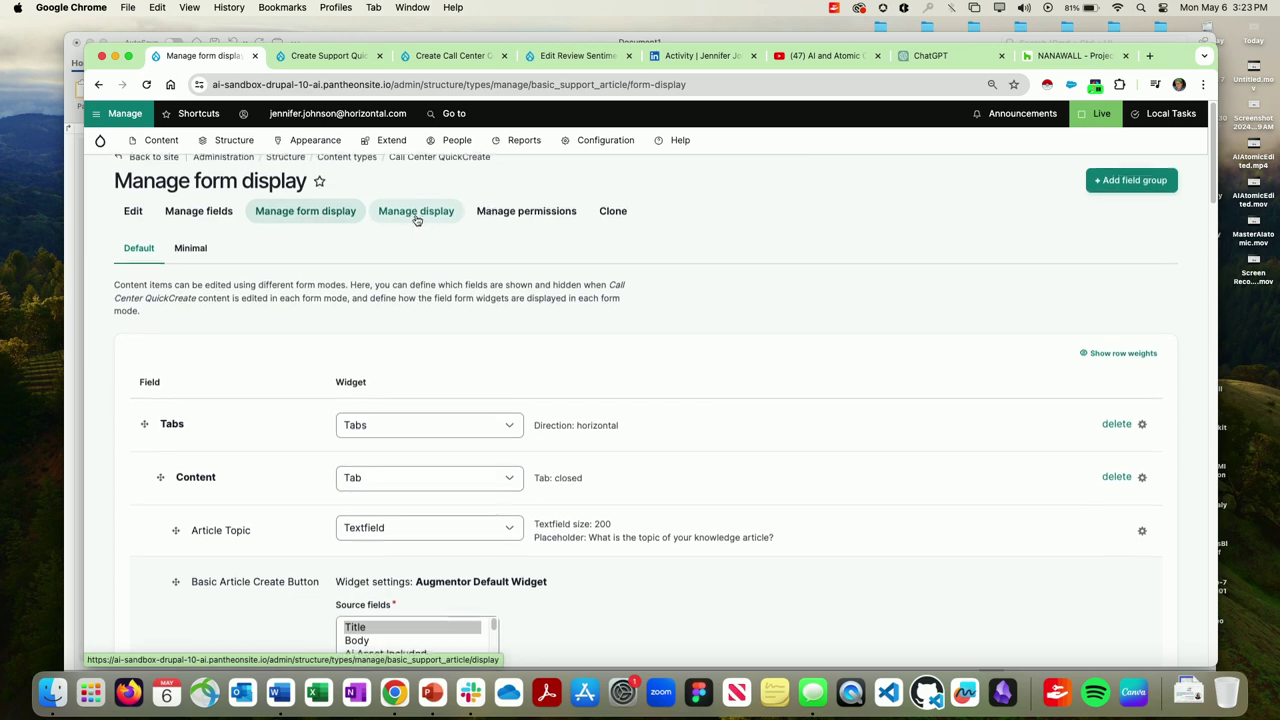
{"action": "scroll", "coordinate": [280, 340], "scroll_direction": "down", "scroll_amount": 1}
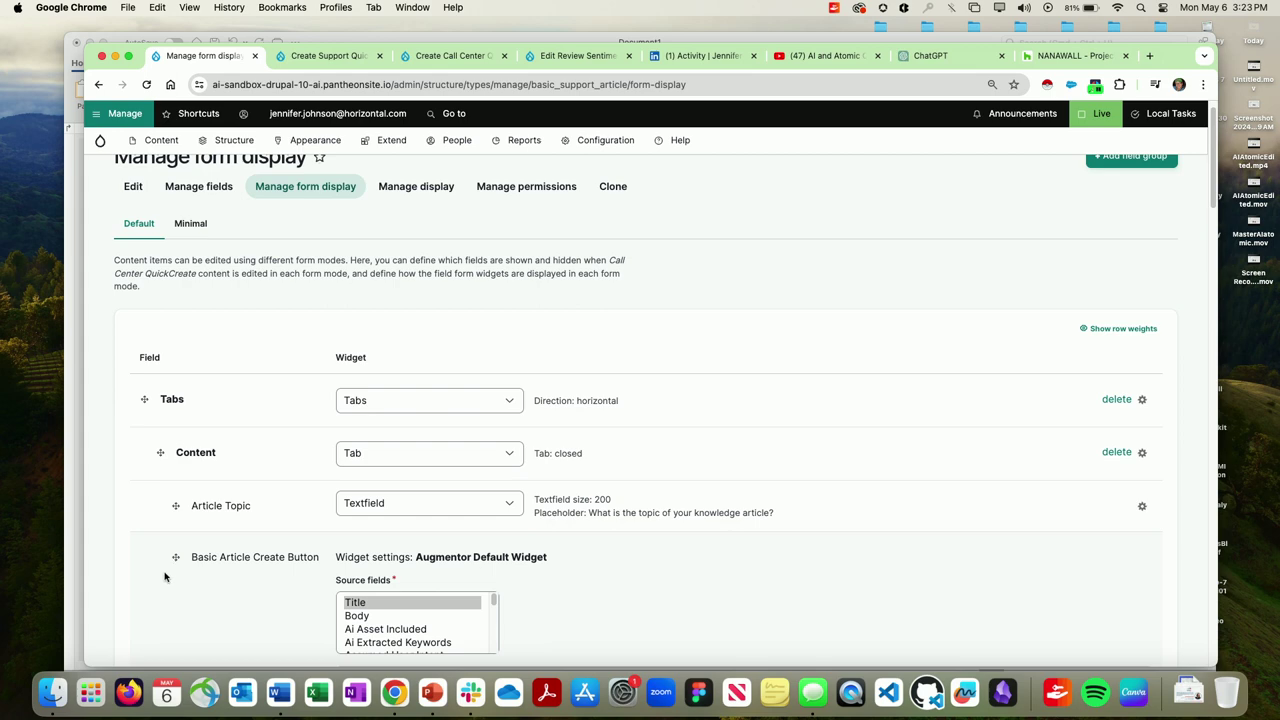
{"action": "scroll", "coordinate": [150, 470], "scroll_direction": "down", "scroll_amount": 3}
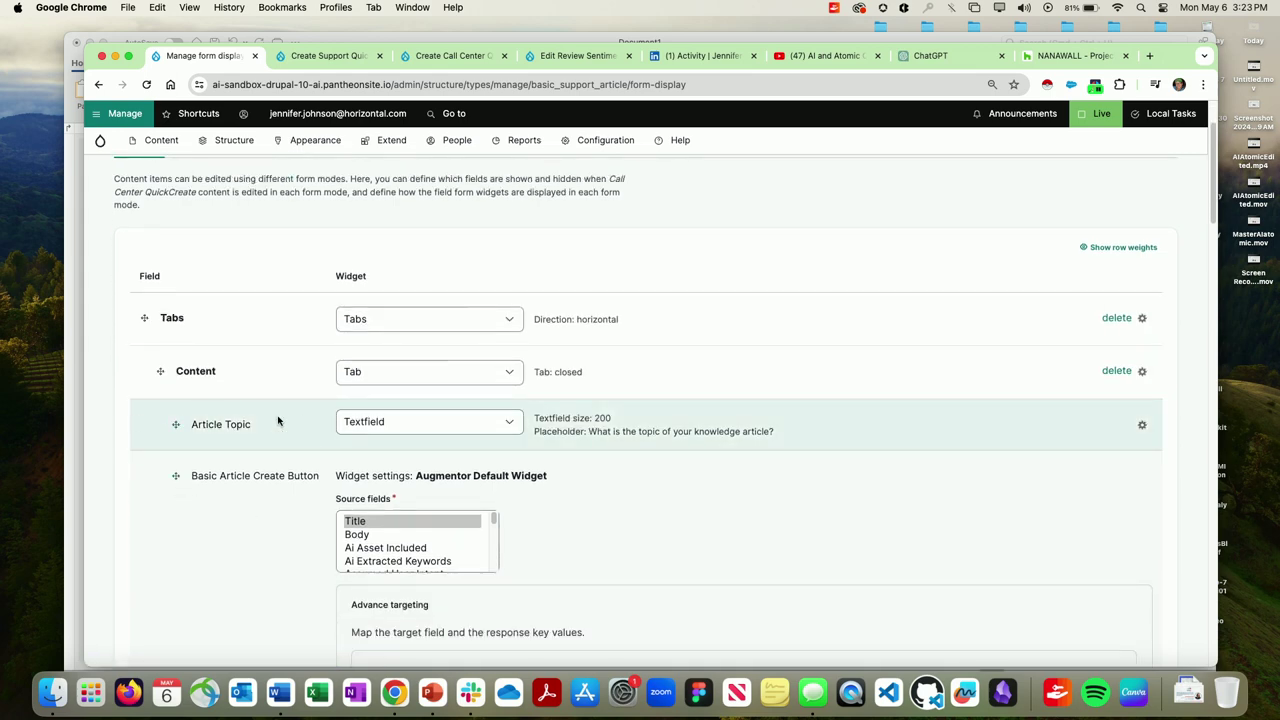
{"action": "scroll", "coordinate": [209, 451], "scroll_direction": "down", "scroll_amount": 8}
{"action": "scroll", "coordinate": [209, 451], "scroll_direction": "up", "scroll_amount": 8}
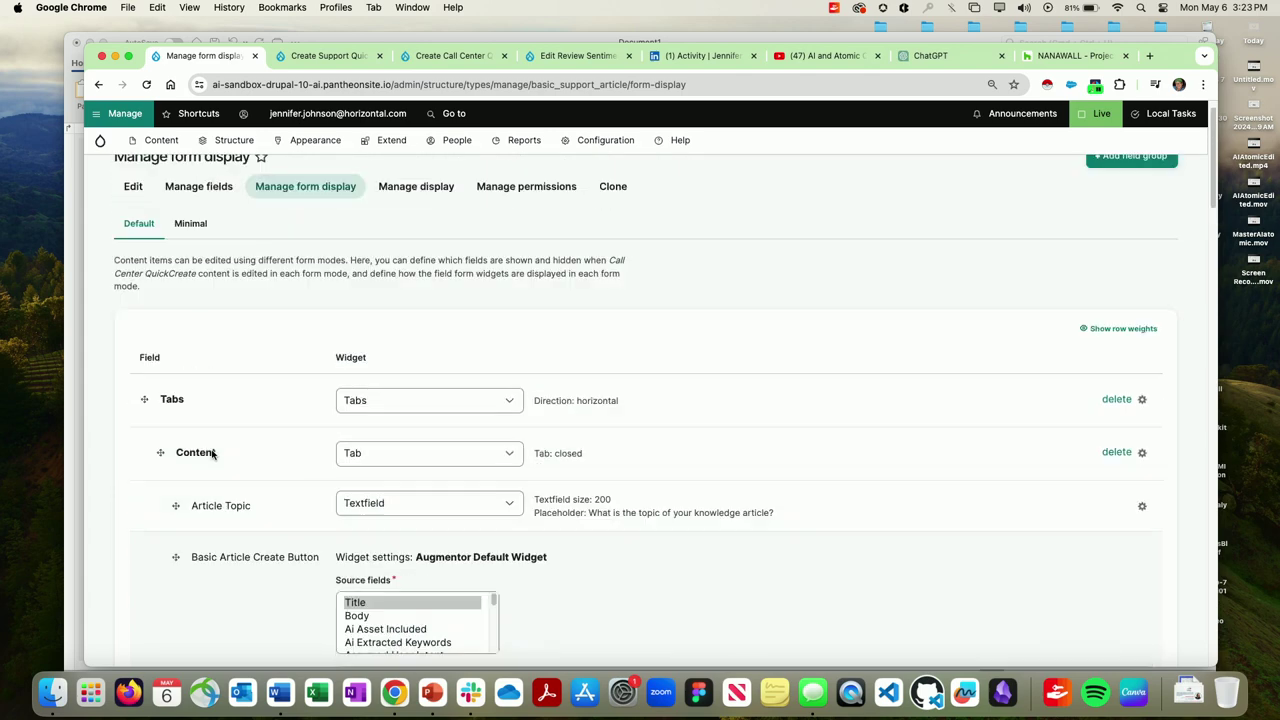
{"action": "scroll", "coordinate": [211, 455], "scroll_direction": "up", "scroll_amount": 3}
{"action": "scroll", "coordinate": [212, 455], "scroll_direction": "down", "scroll_amount": 15}
{"action": "scroll", "coordinate": [214, 455], "scroll_direction": "down", "scroll_amount": 1}
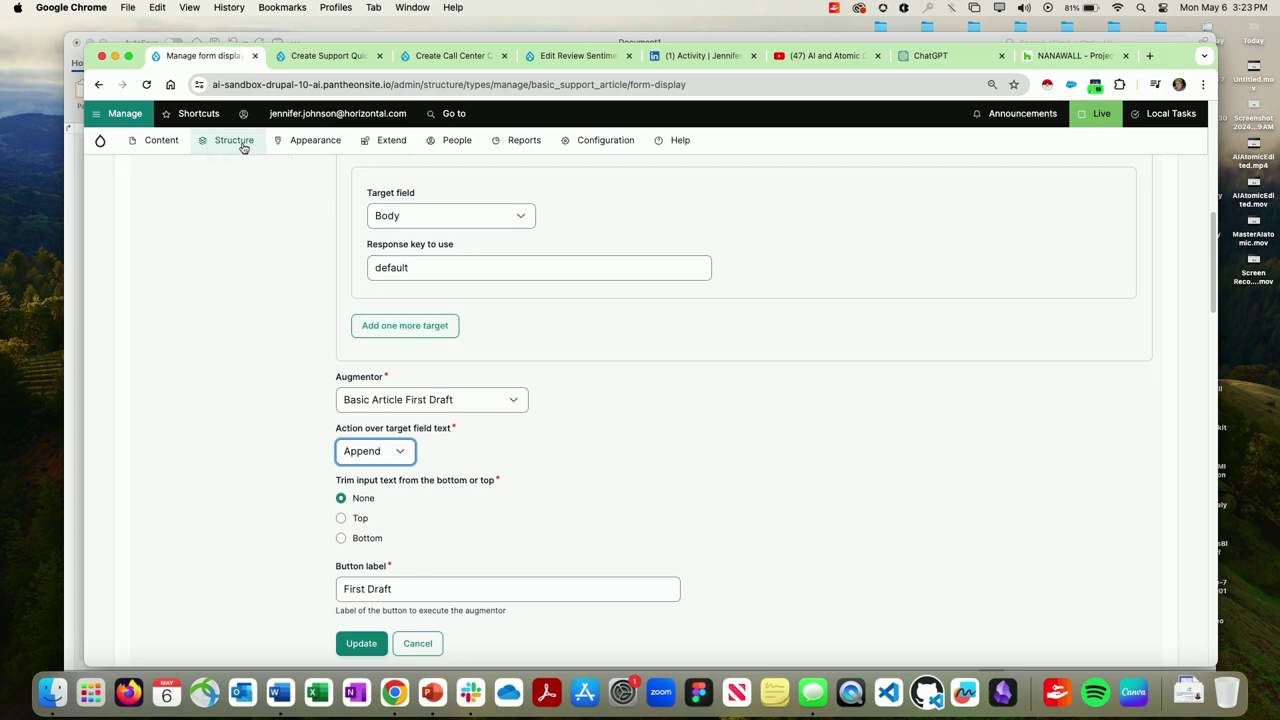
Open a blank Call Center QuickCreate content form and look over its layout.
{"action": "mouse_move", "coordinate": [163, 140]}
{"action": "mouse_move", "coordinate": [170, 163]}
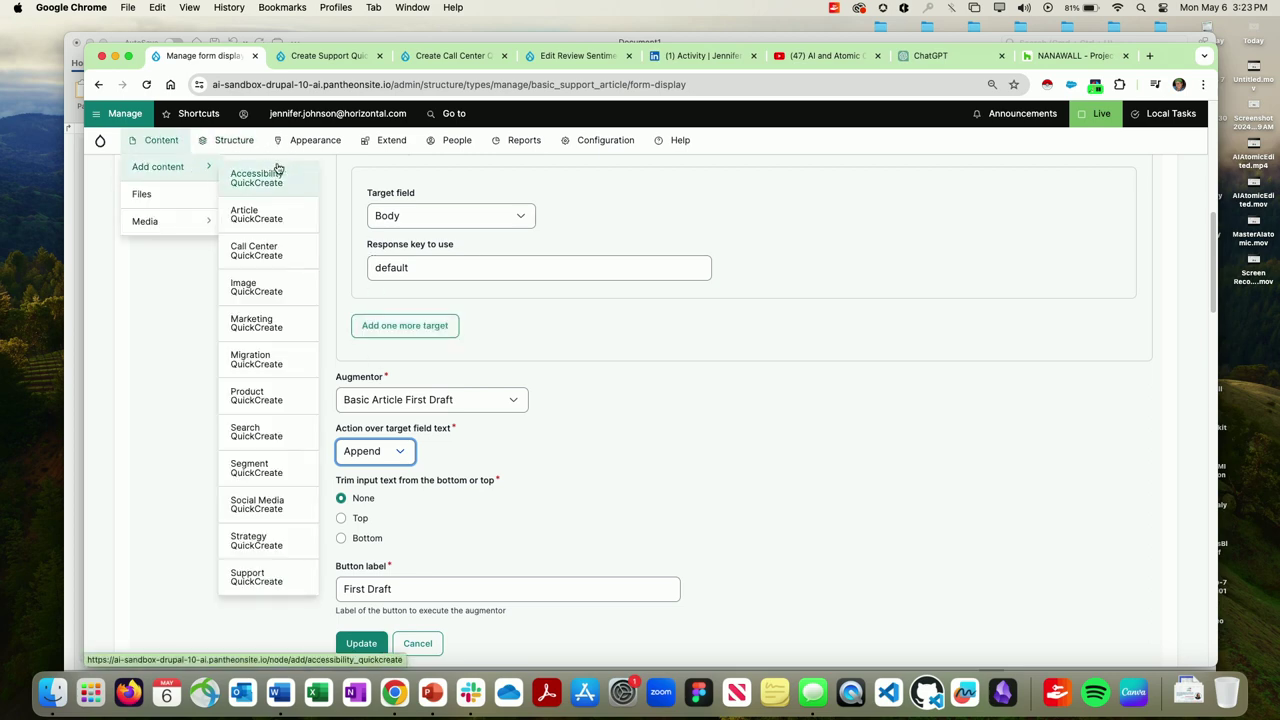
{"action": "left_click", "coordinate": [261, 252]}
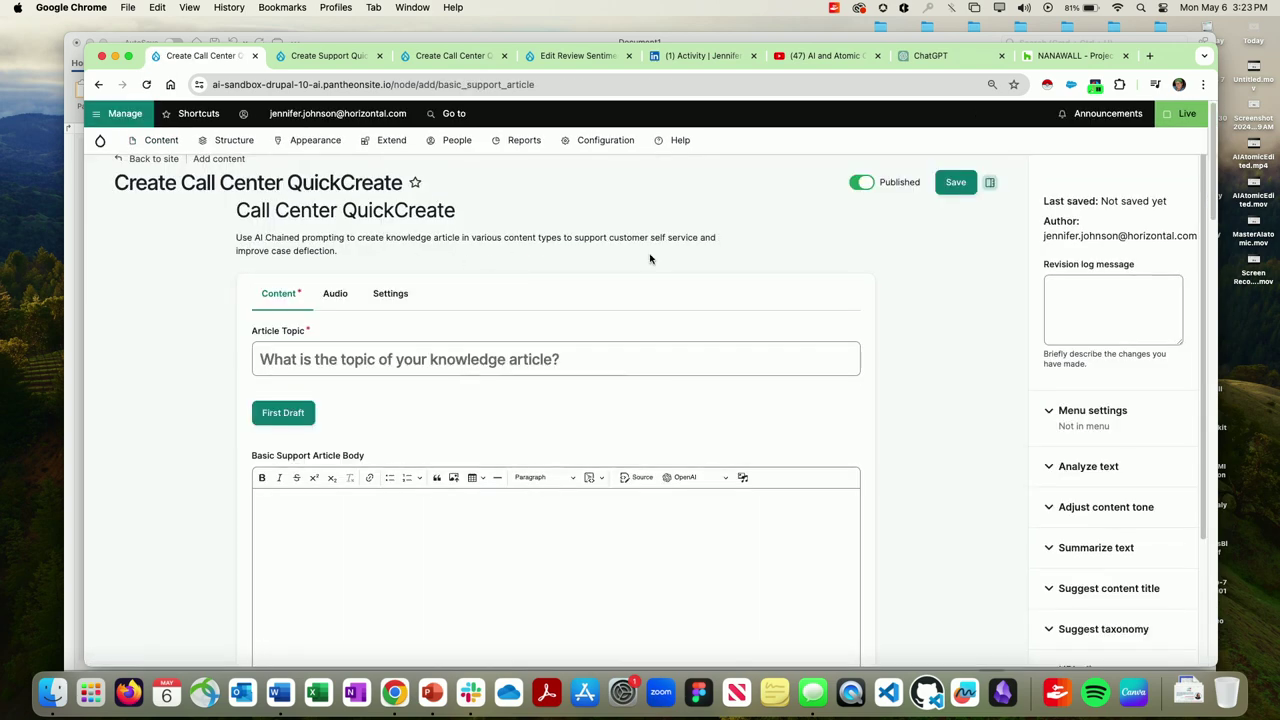
{"action": "scroll", "coordinate": [574, 289], "scroll_direction": "down", "scroll_amount": 2}
{"action": "scroll", "coordinate": [574, 289], "scroll_direction": "up", "scroll_amount": 2}
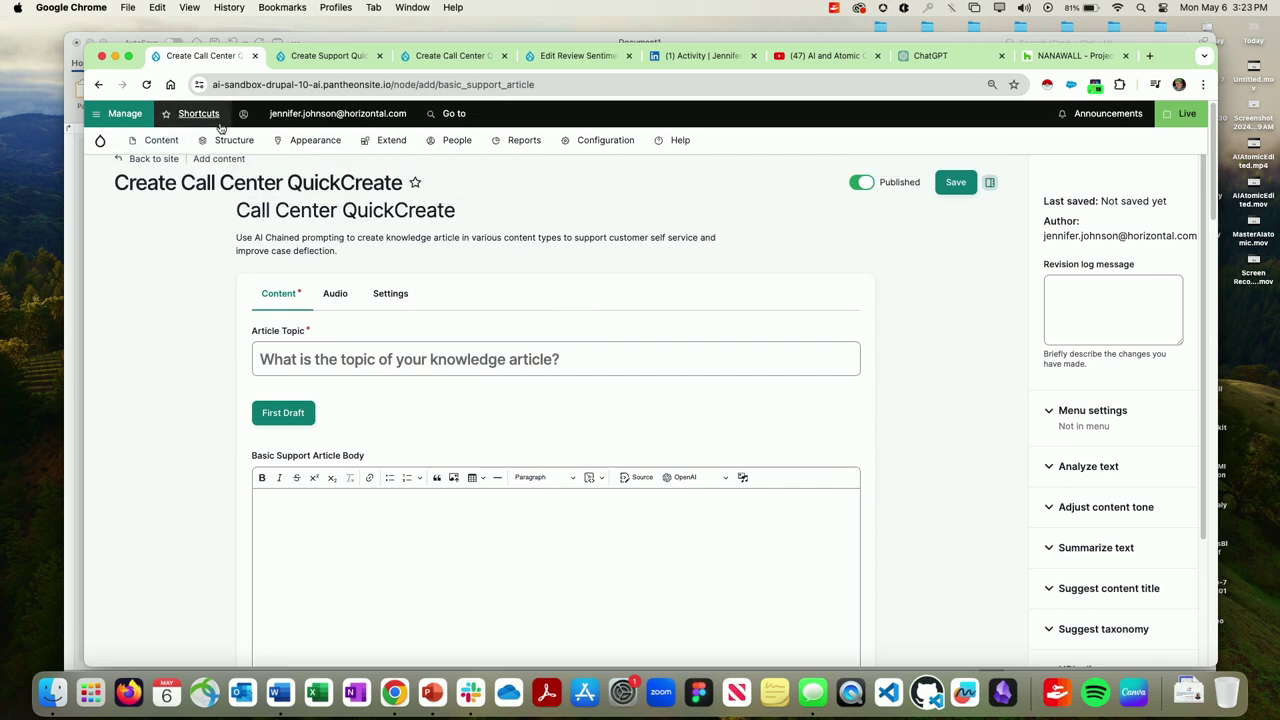
Open the list of fields managed for the Call Center QuickCreate content type.
{"action": "mouse_move", "coordinate": [221, 143]}
{"action": "mouse_move", "coordinate": [243, 249]}
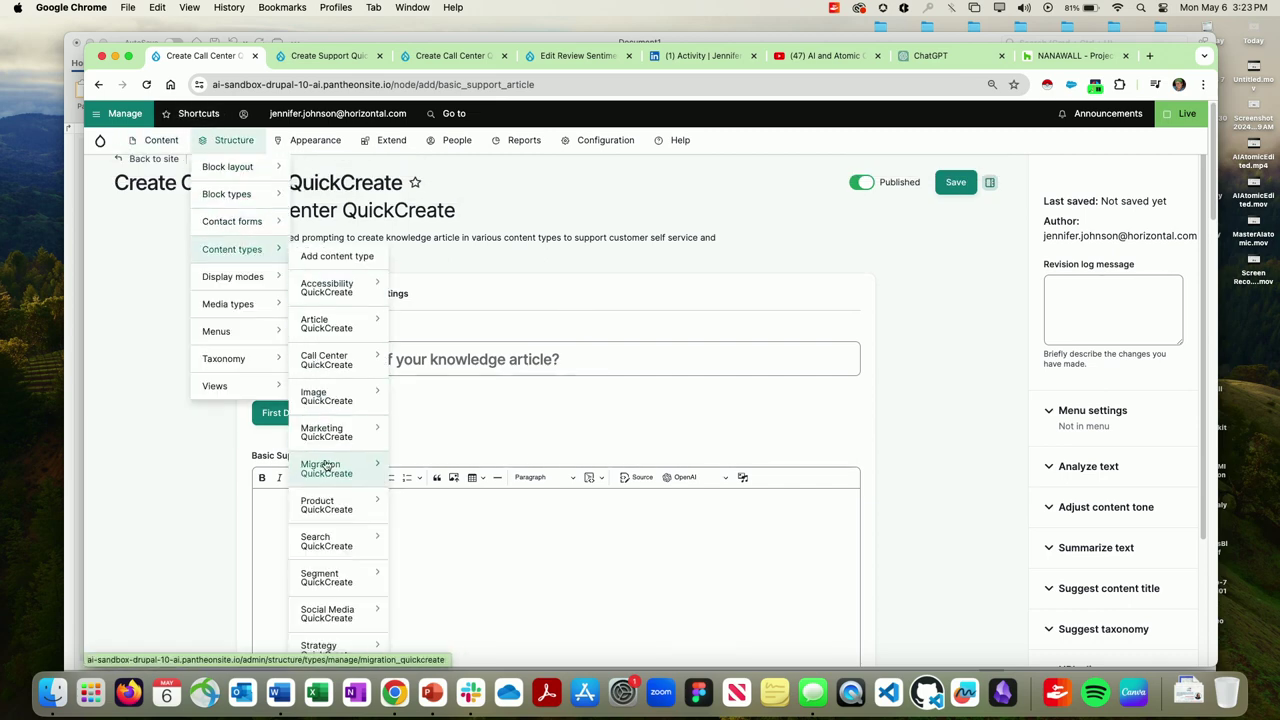
{"action": "mouse_move", "coordinate": [346, 362]}
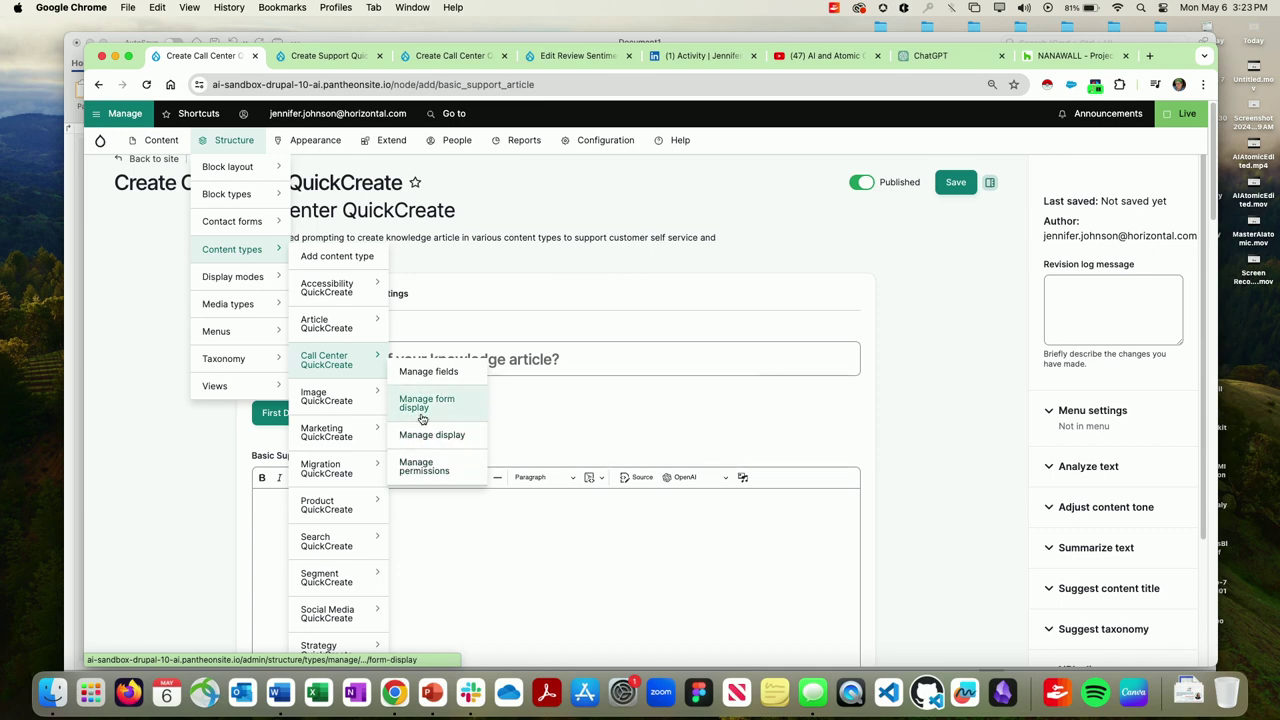
{"action": "left_click", "coordinate": [422, 371]}
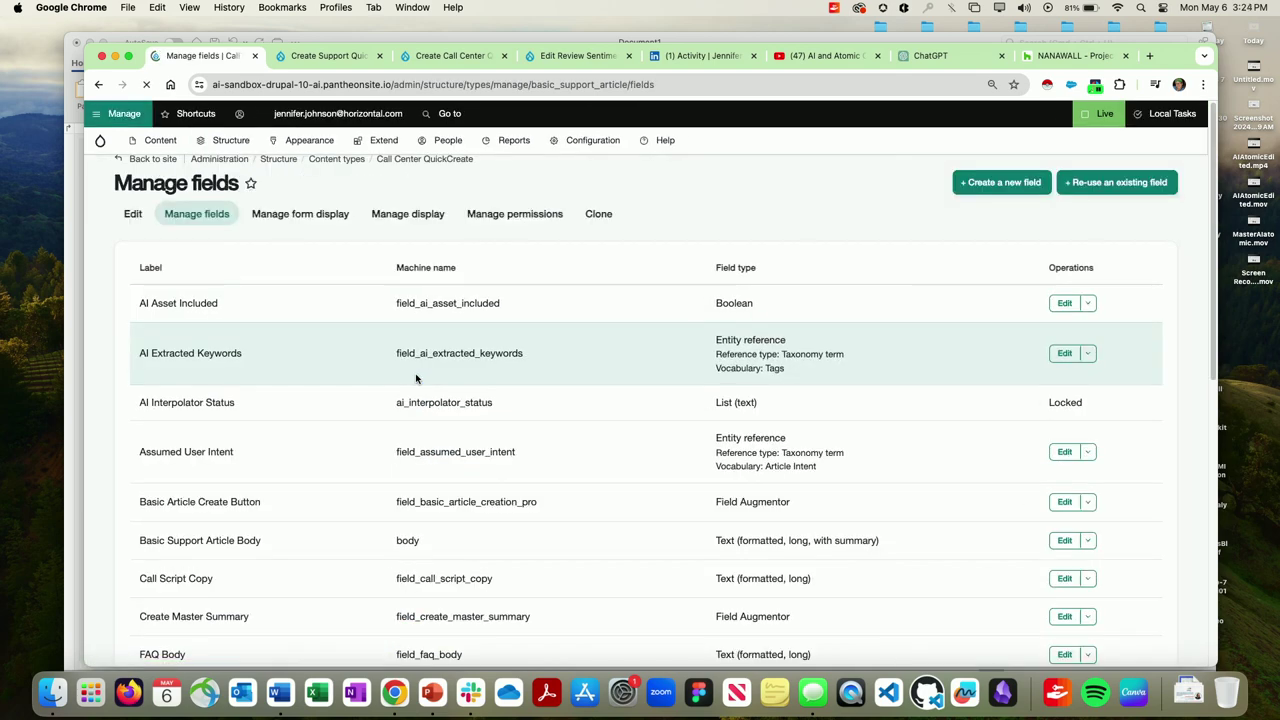
Start a new field for the Call Center QuickCreate content type and label it Article Field 3.
{"action": "left_click", "coordinate": [1003, 190]}
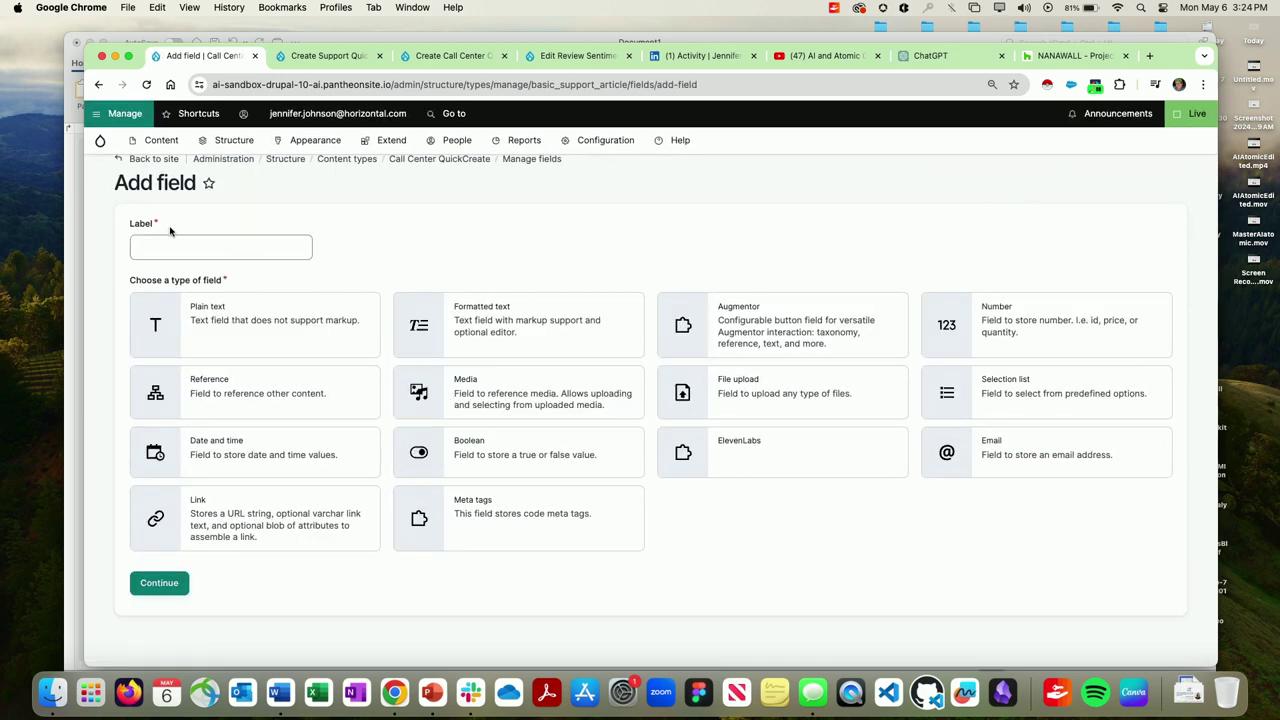
{"action": "left_click", "coordinate": [182, 244]}
{"action": "type", "text": "A"}
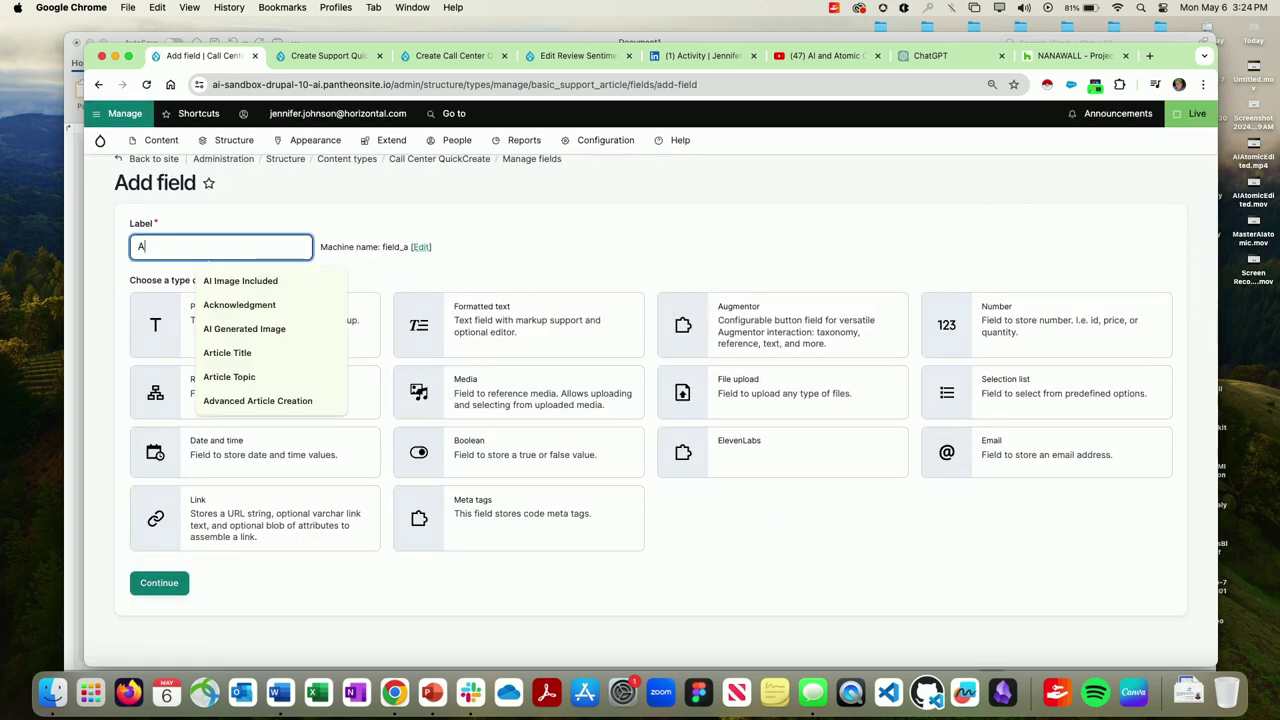
{"action": "type", "text": "rticle"}
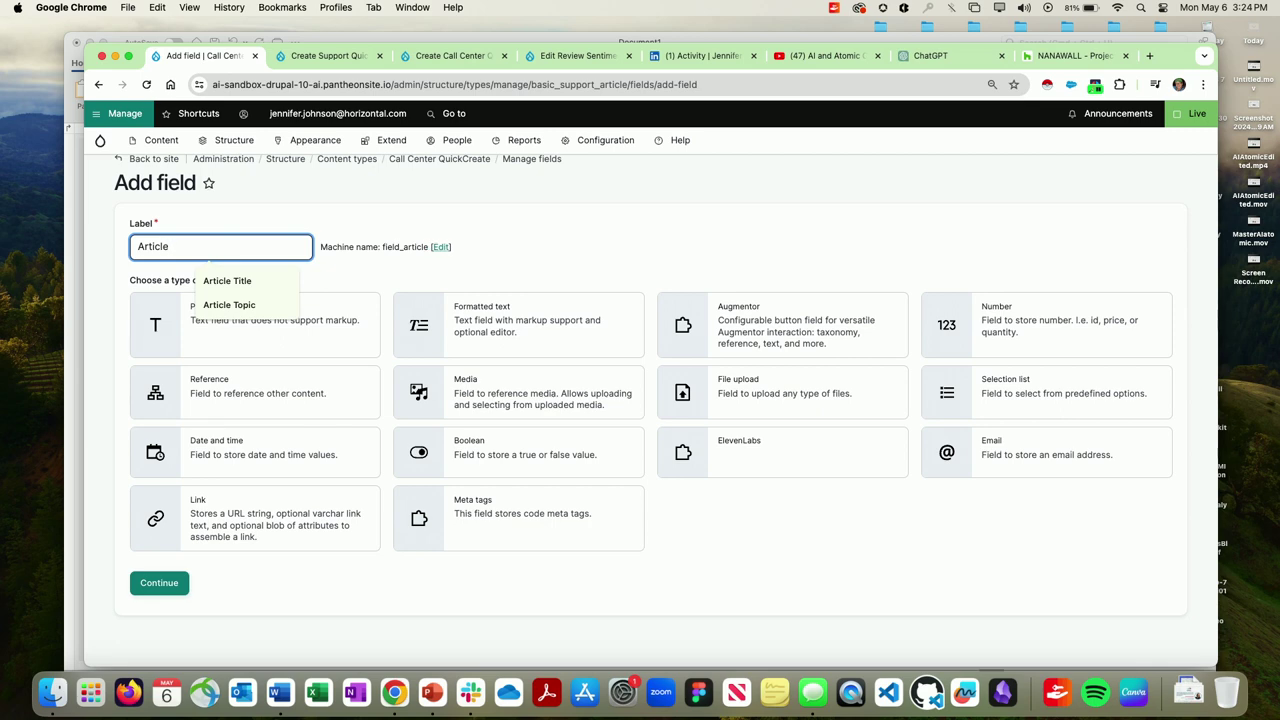
{"action": "type", "text": " Field "}
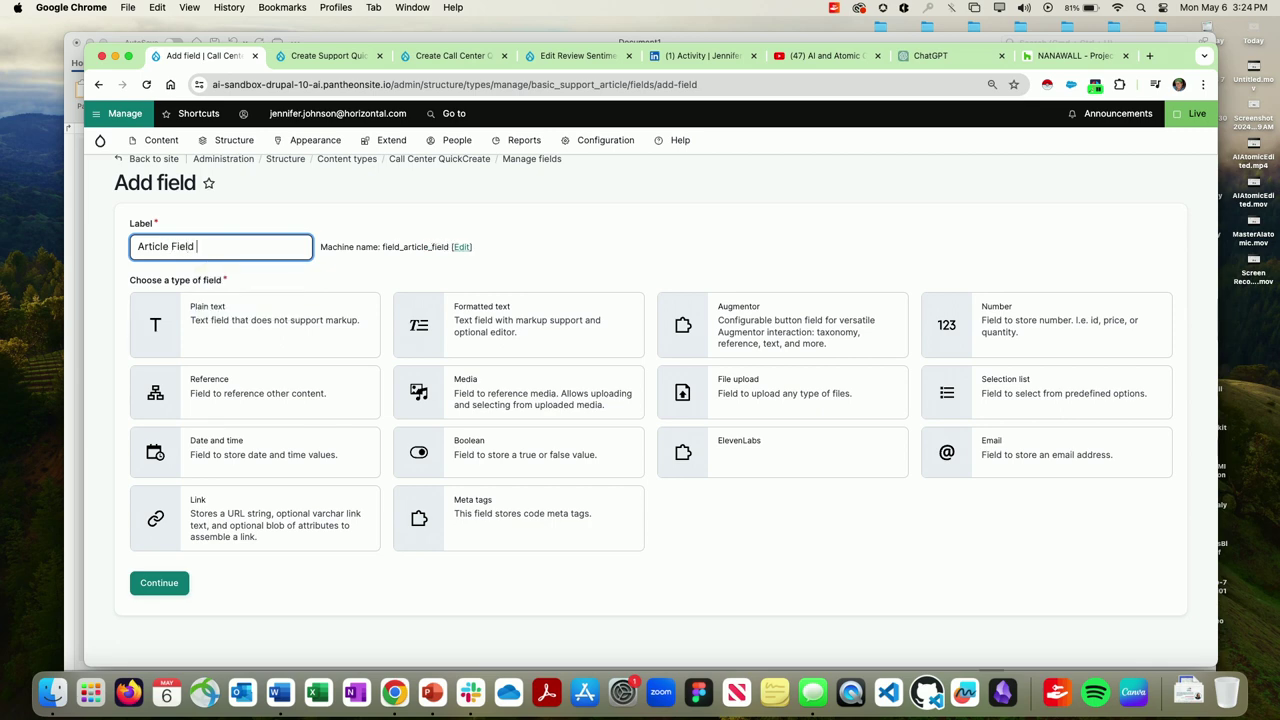
{"action": "type", "text": "3"}
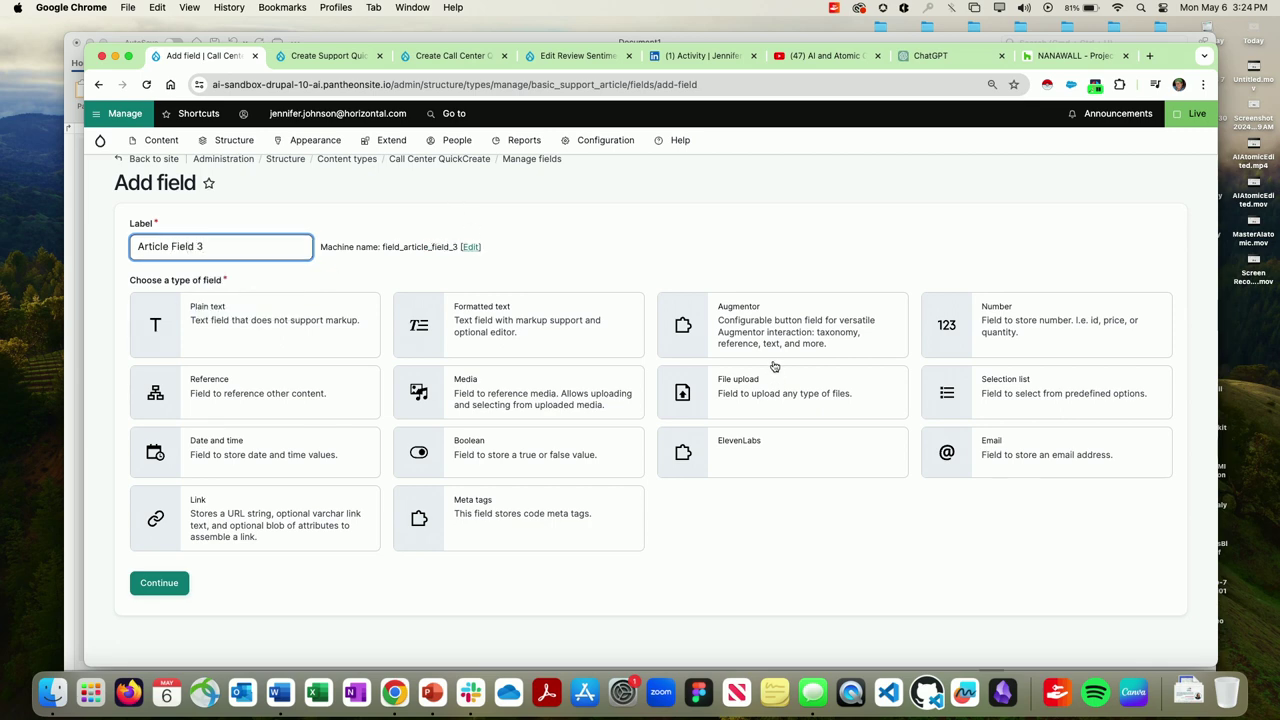
{"action": "left_click", "coordinate": [515, 250]}
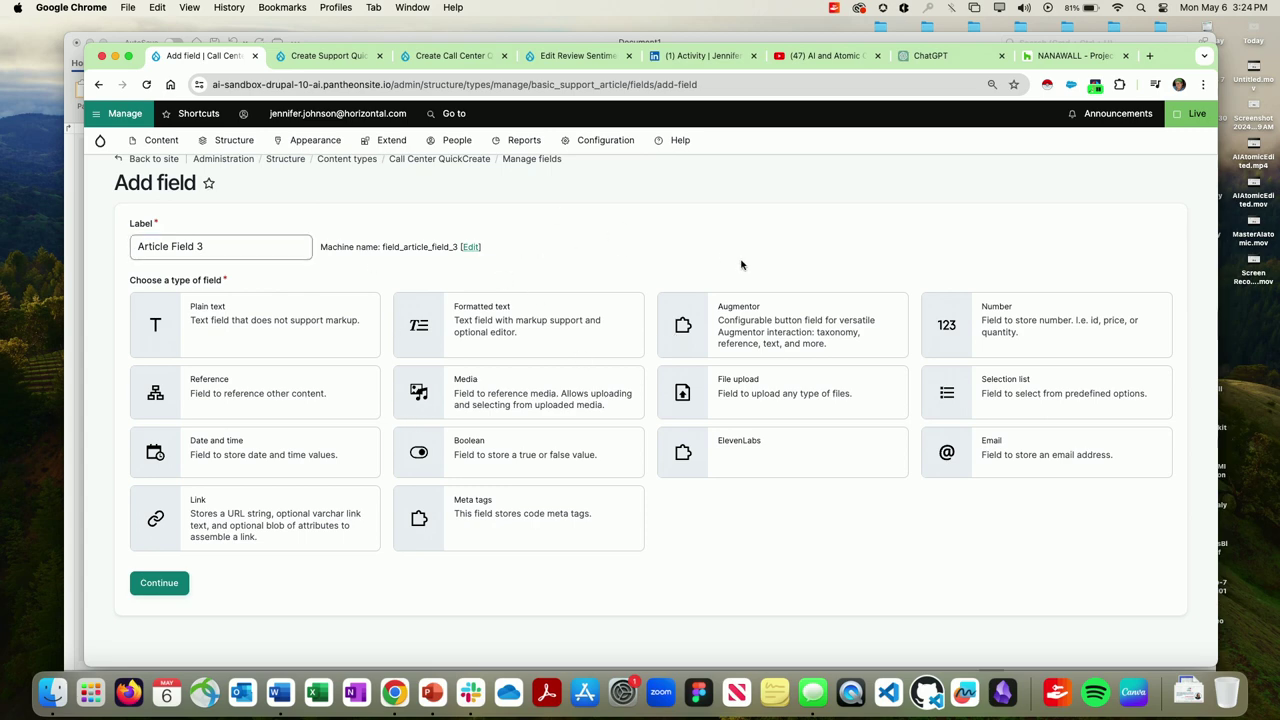
Choose Formatted text with the Text (formatted, long) option as the field type and continue to the field's settings.
{"action": "left_click", "coordinate": [513, 314]}
{"action": "scroll", "coordinate": [383, 317], "scroll_direction": "down", "scroll_amount": 4}
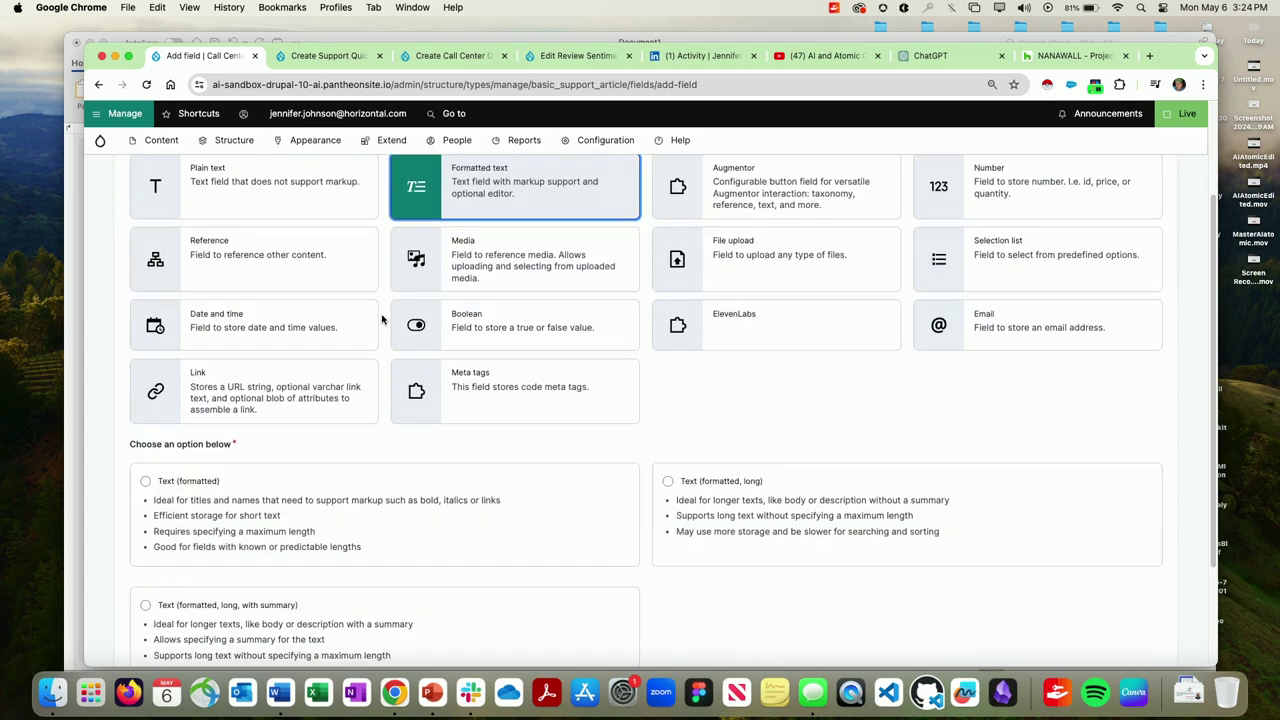
{"action": "left_click", "coordinate": [730, 470]}
{"action": "scroll", "coordinate": [497, 377], "scroll_direction": "down", "scroll_amount": 2}
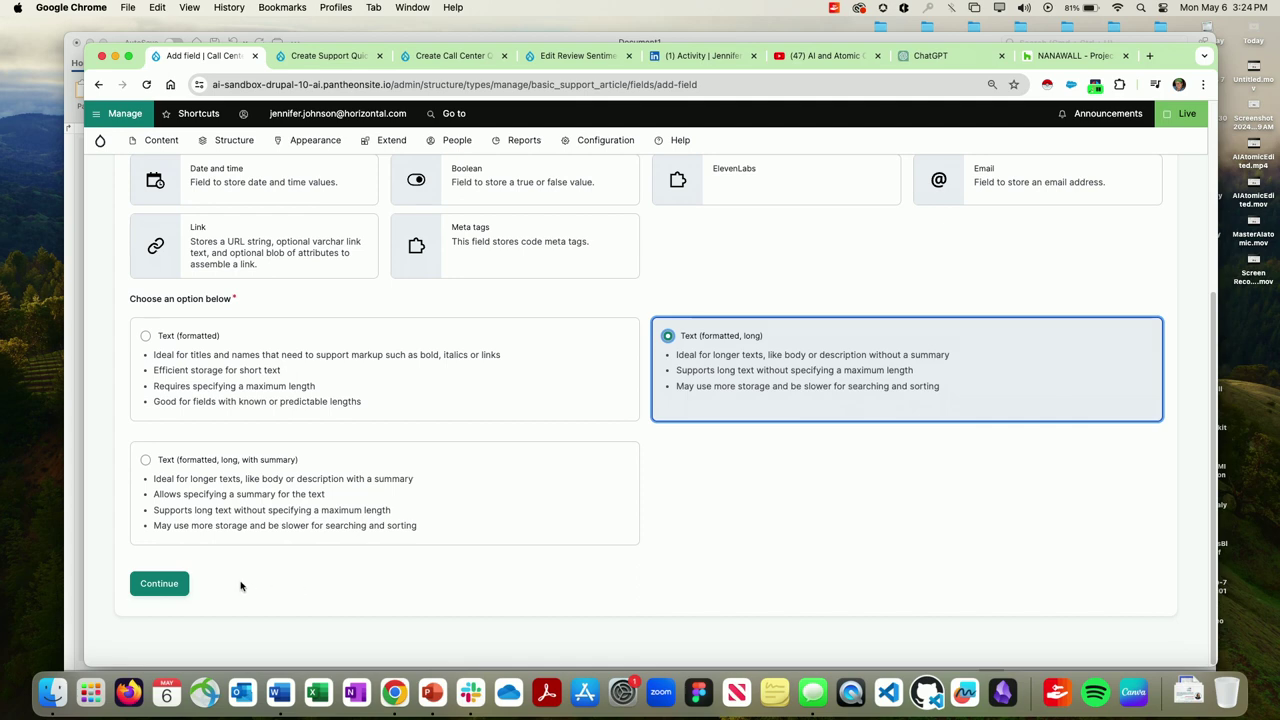
{"action": "left_click", "coordinate": [161, 588]}
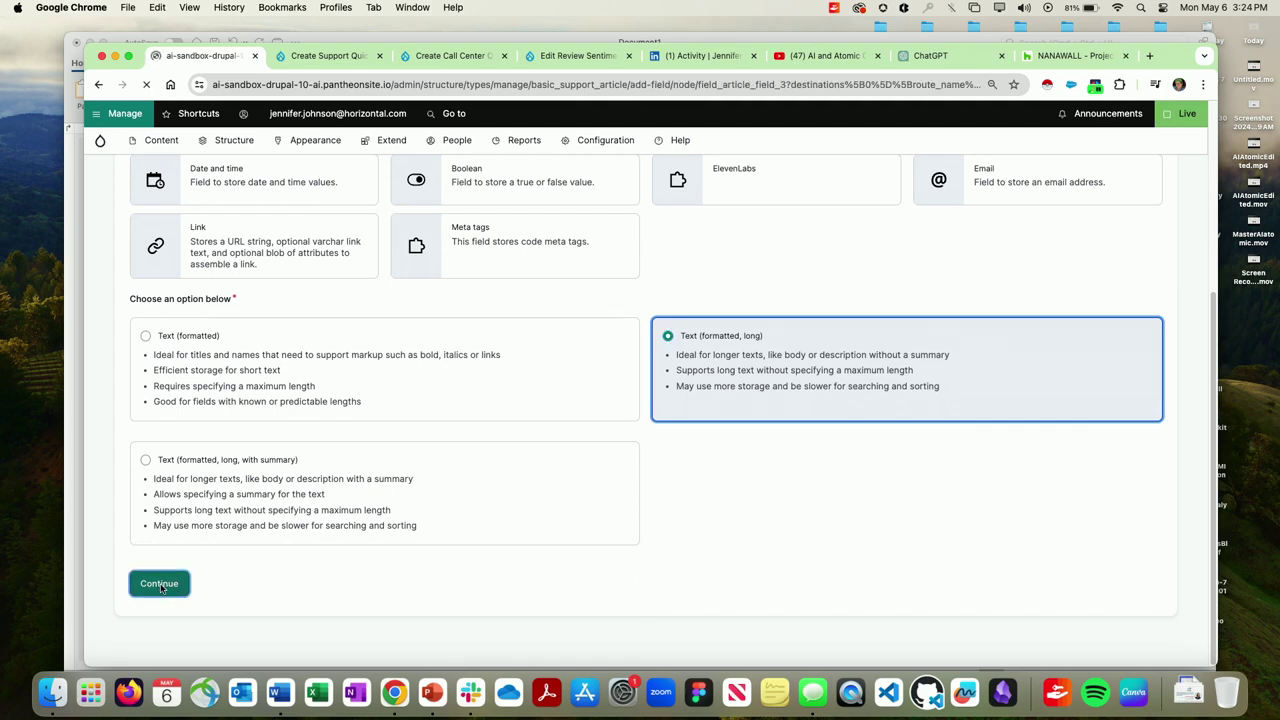
Enable the AI Interpolator for the new field and review its input mode choices and advanced settings.
{"action": "scroll", "coordinate": [446, 238], "scroll_direction": "down", "scroll_amount": 5}
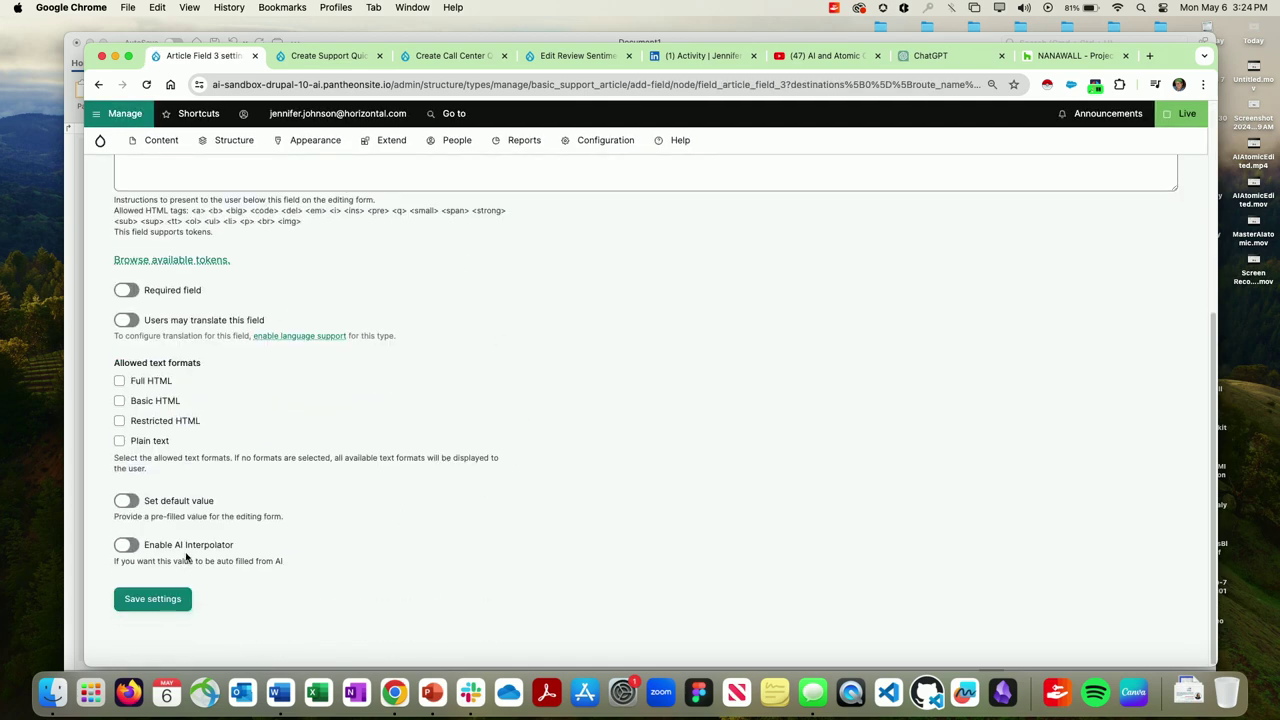
{"action": "left_click", "coordinate": [134, 548]}
{"action": "scroll", "coordinate": [391, 456], "scroll_direction": "down", "scroll_amount": 7}
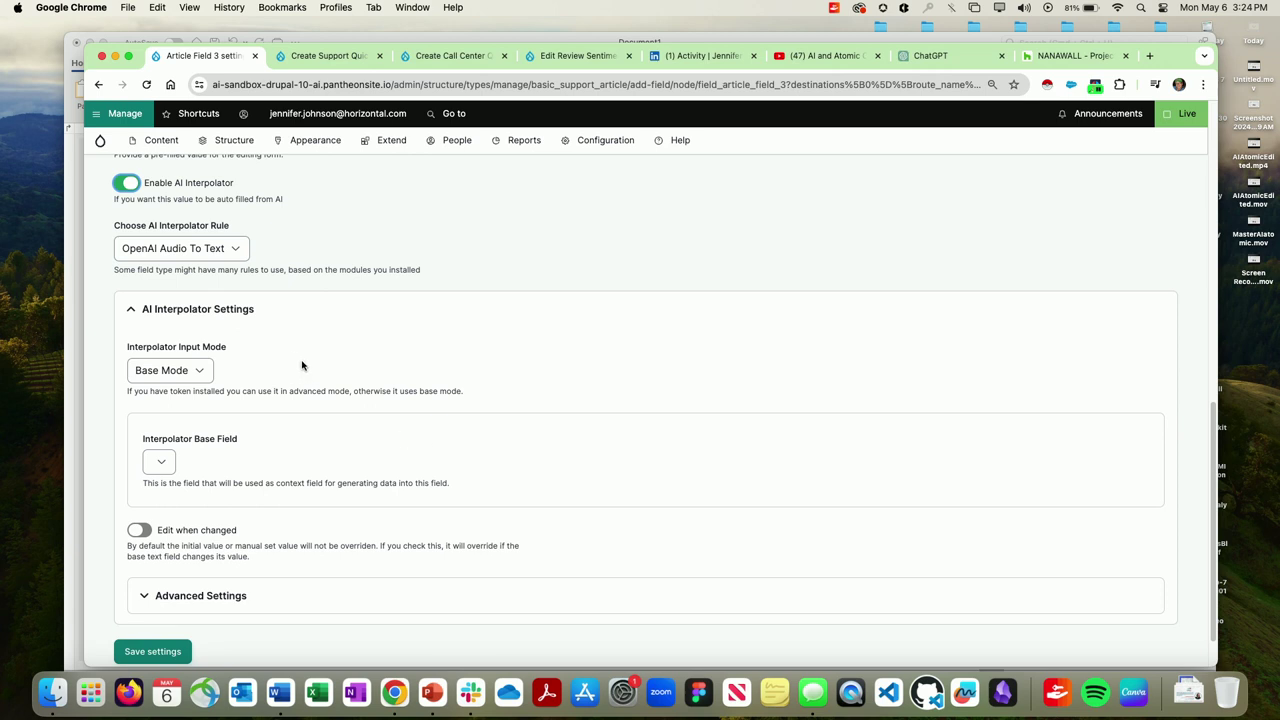
{"action": "left_click", "coordinate": [194, 377]}
{"action": "left_click", "coordinate": [193, 377]}
{"action": "left_click", "coordinate": [179, 605]}
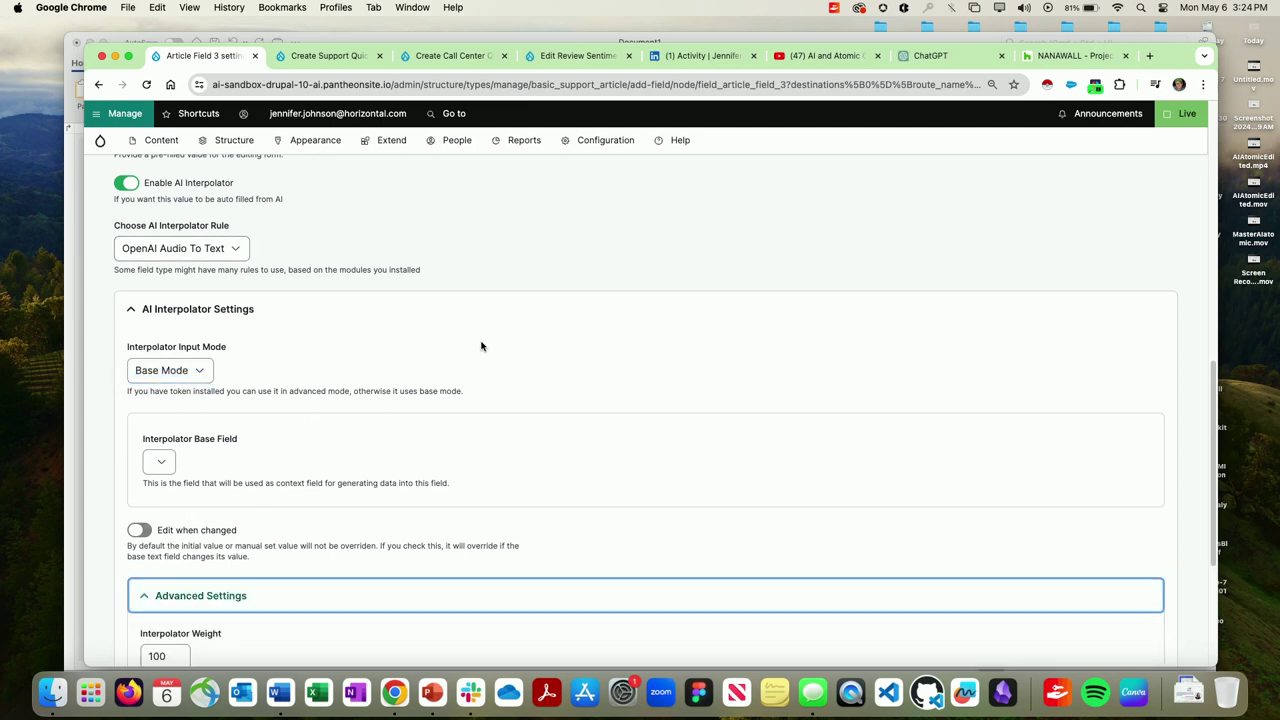
{"action": "scroll", "coordinate": [480, 343], "scroll_direction": "down", "scroll_amount": 5}
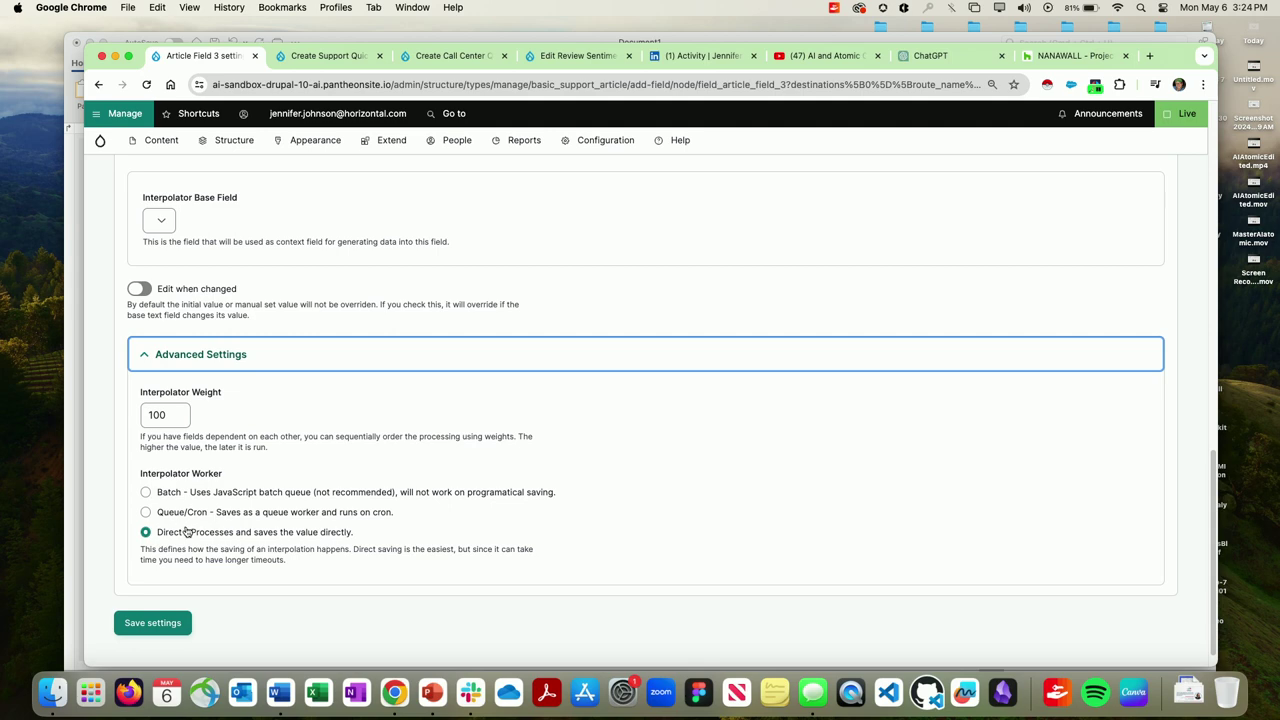
{"action": "scroll", "coordinate": [503, 277], "scroll_direction": "up", "scroll_amount": 4}
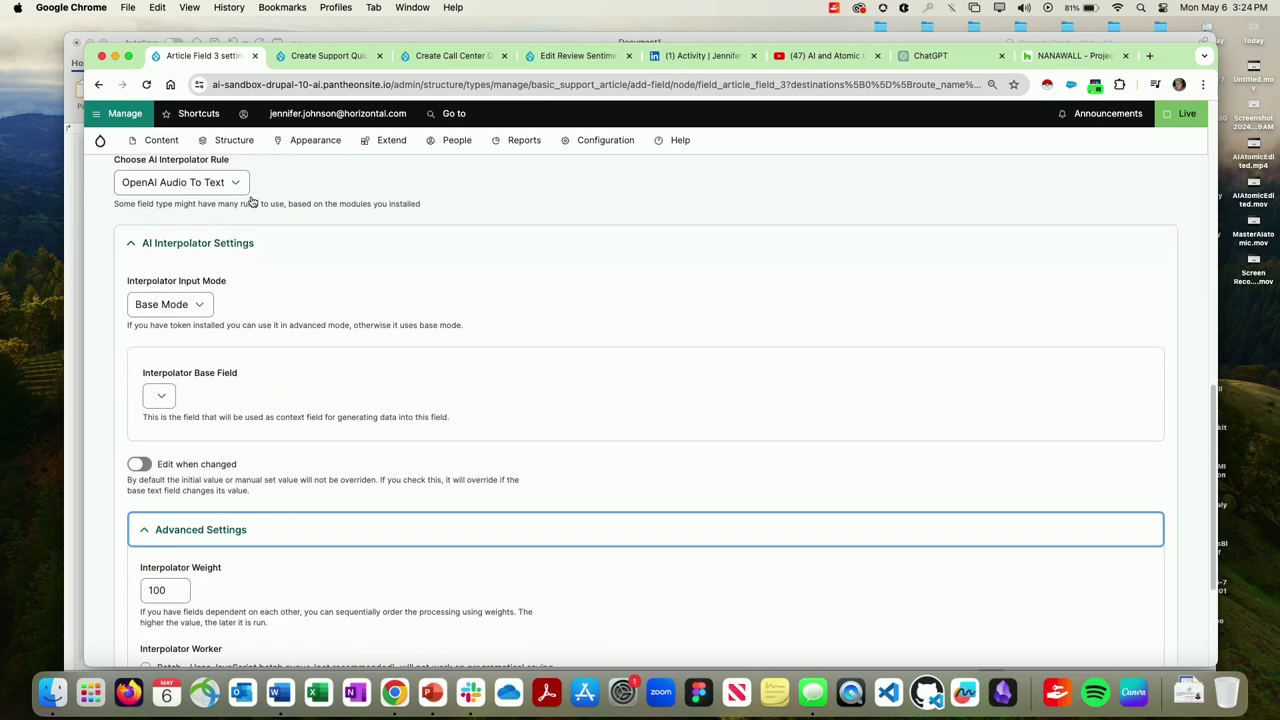
{"action": "scroll", "coordinate": [517, 277], "scroll_direction": "up", "scroll_amount": 3}
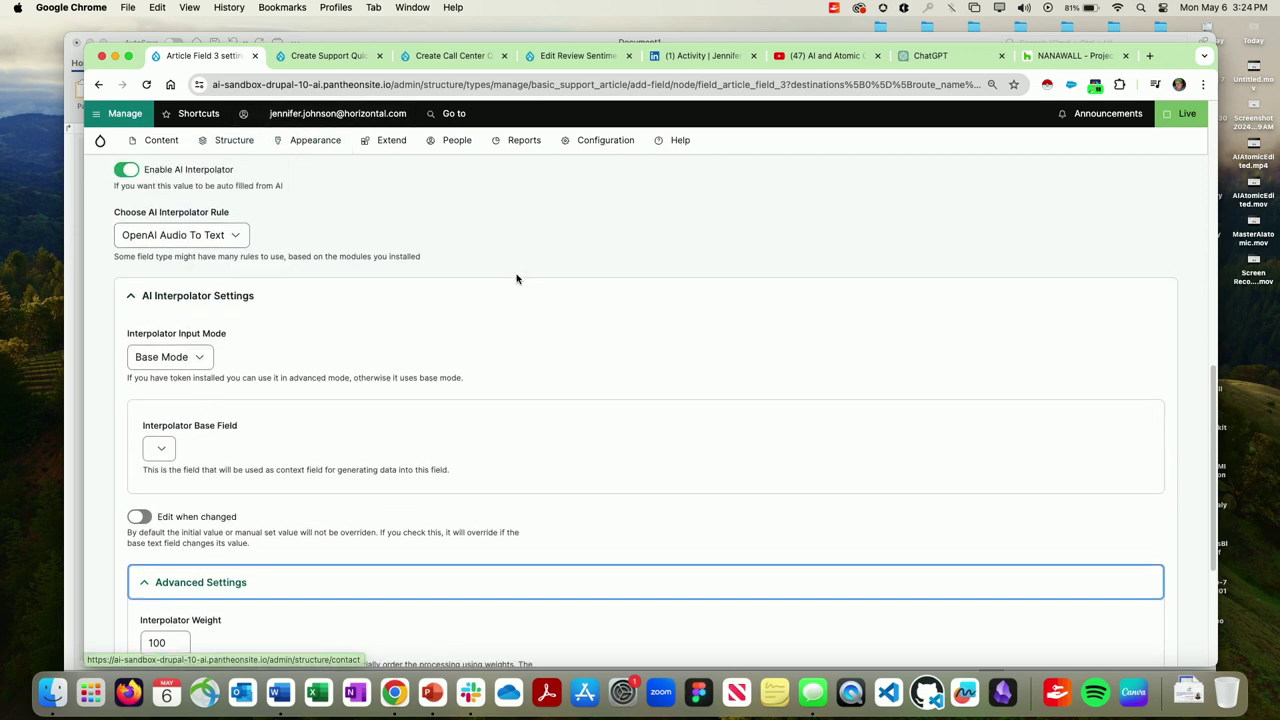
Open the augmentors configuration list in a separate browser tab and look over the configured augmentors.
{"action": "mouse_move", "coordinate": [592, 142]}
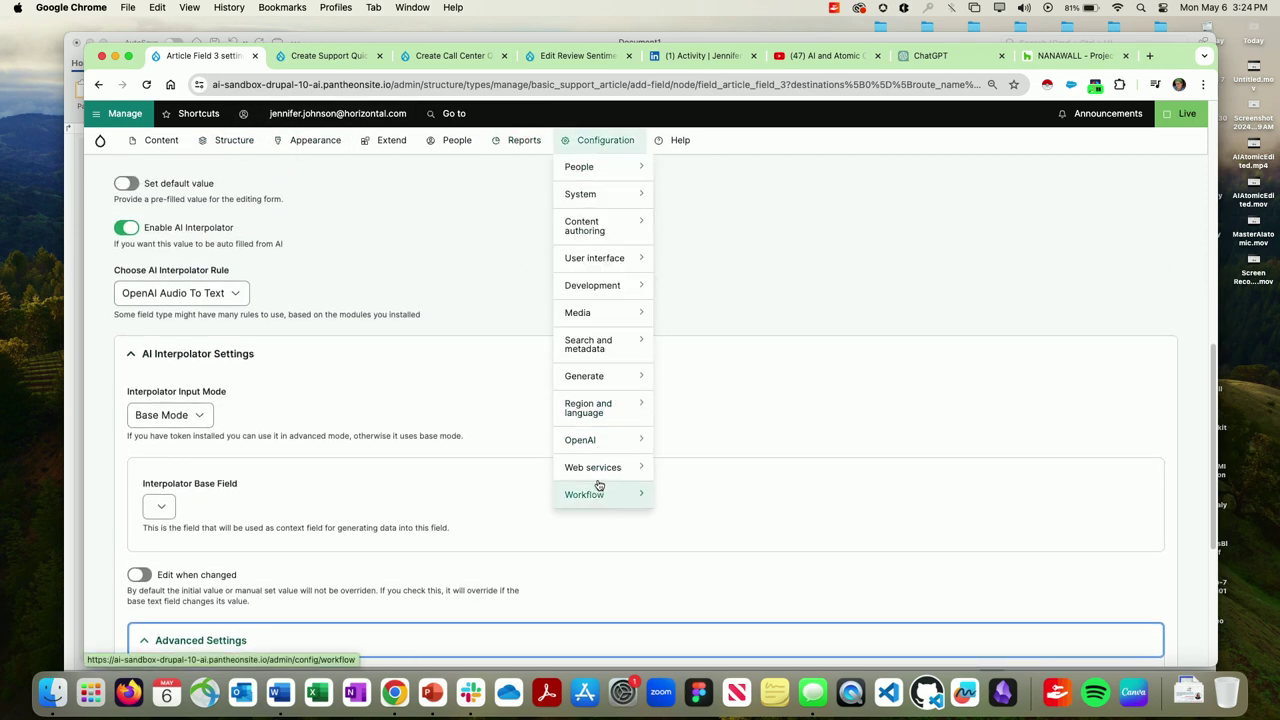
{"action": "mouse_move", "coordinate": [595, 476]}
{"action": "left_click", "coordinate": [700, 474], "text": "super"}
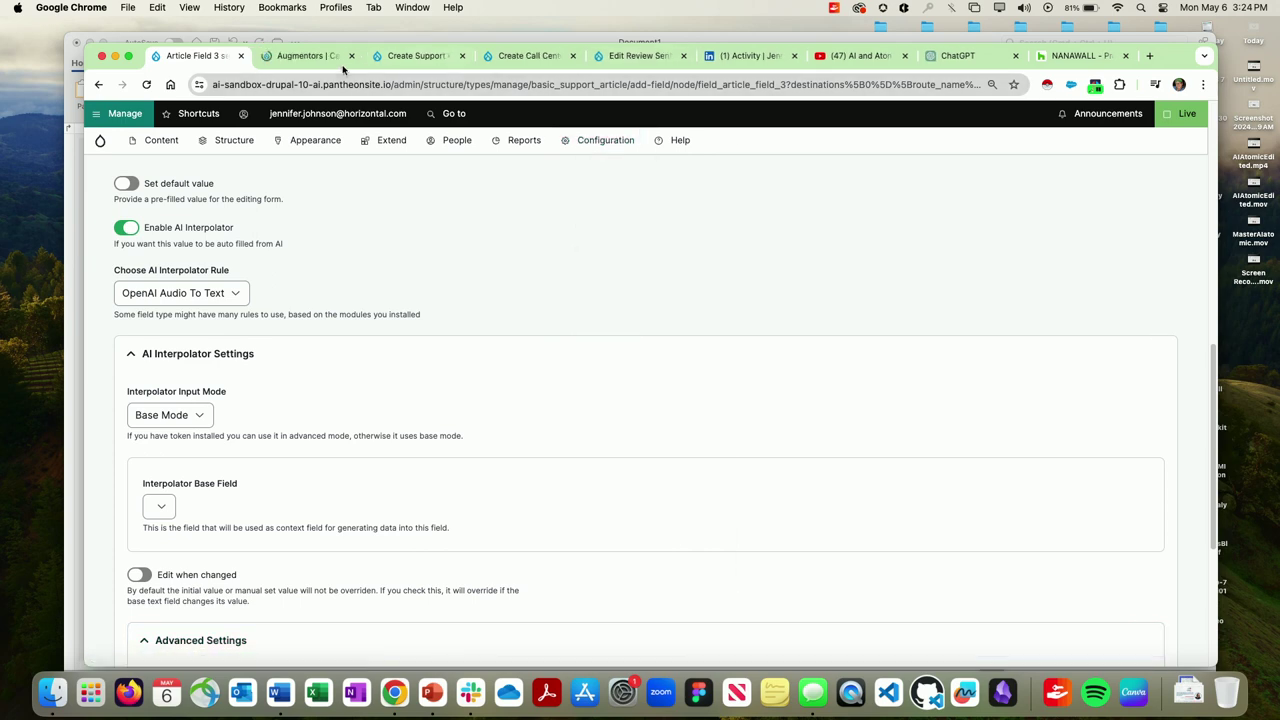
{"action": "left_click", "coordinate": [293, 57]}
{"action": "scroll", "coordinate": [528, 291], "scroll_direction": "down", "scroll_amount": 2}
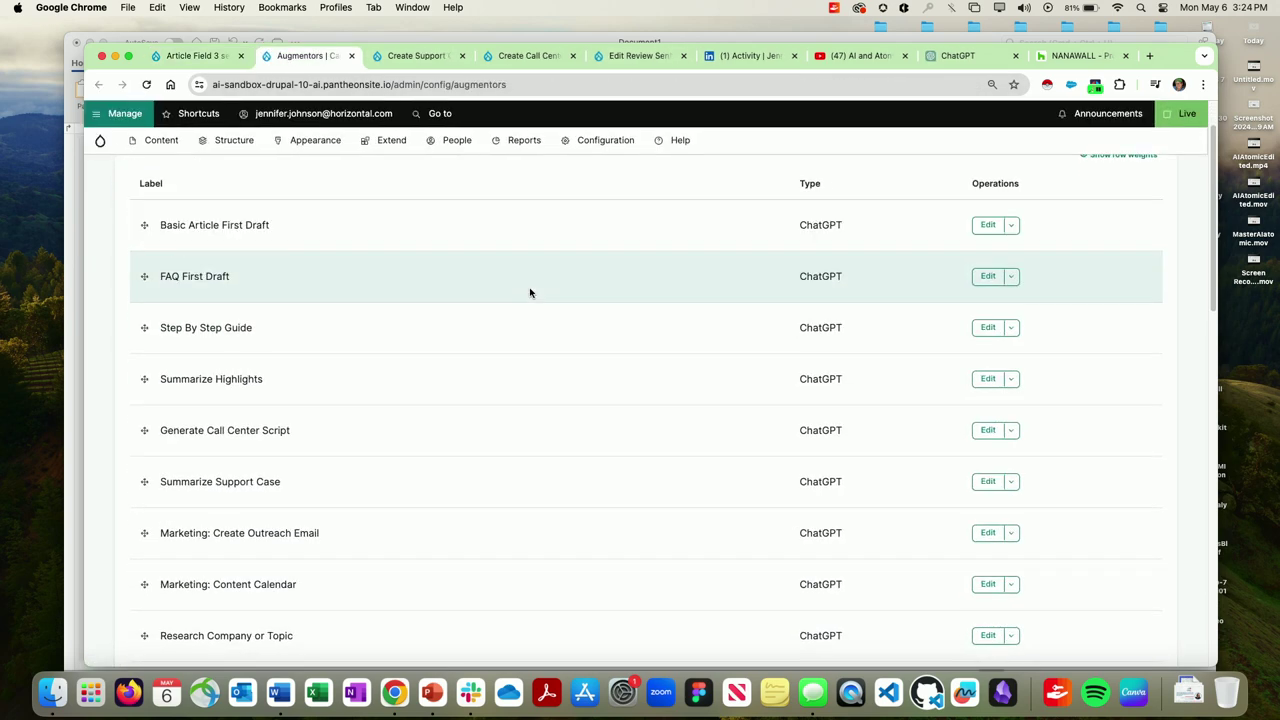